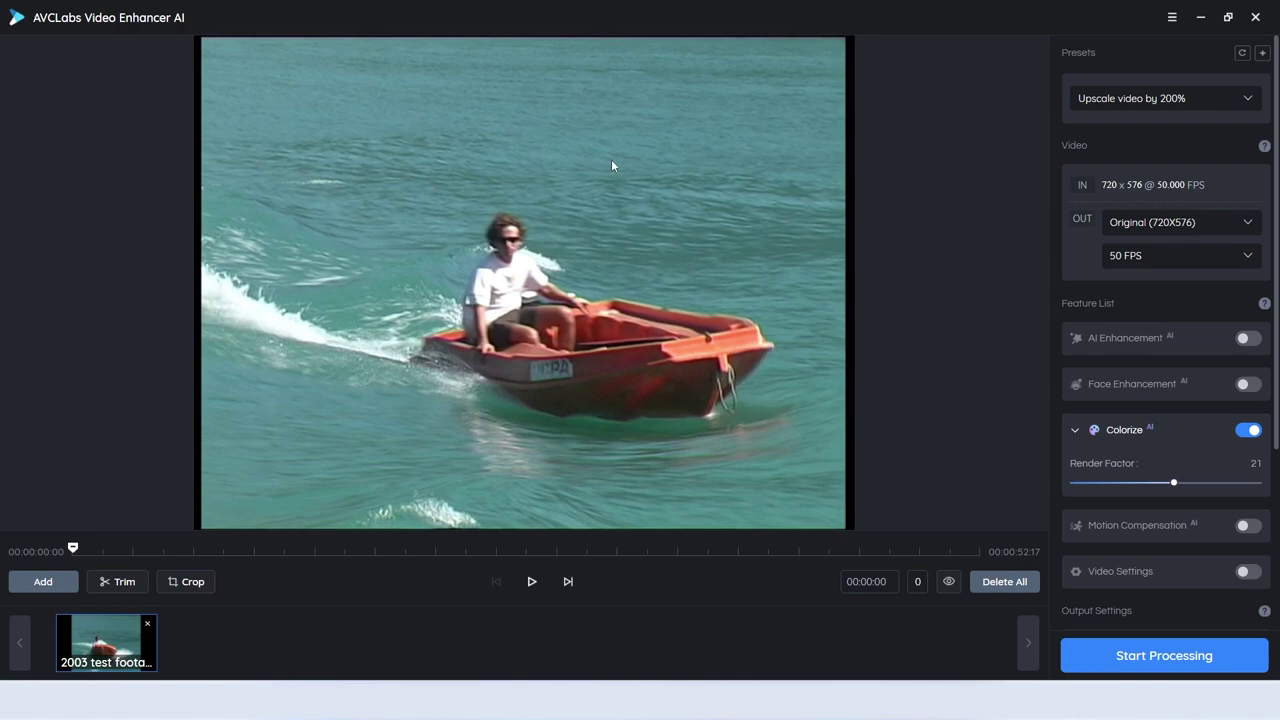
click(43, 585)
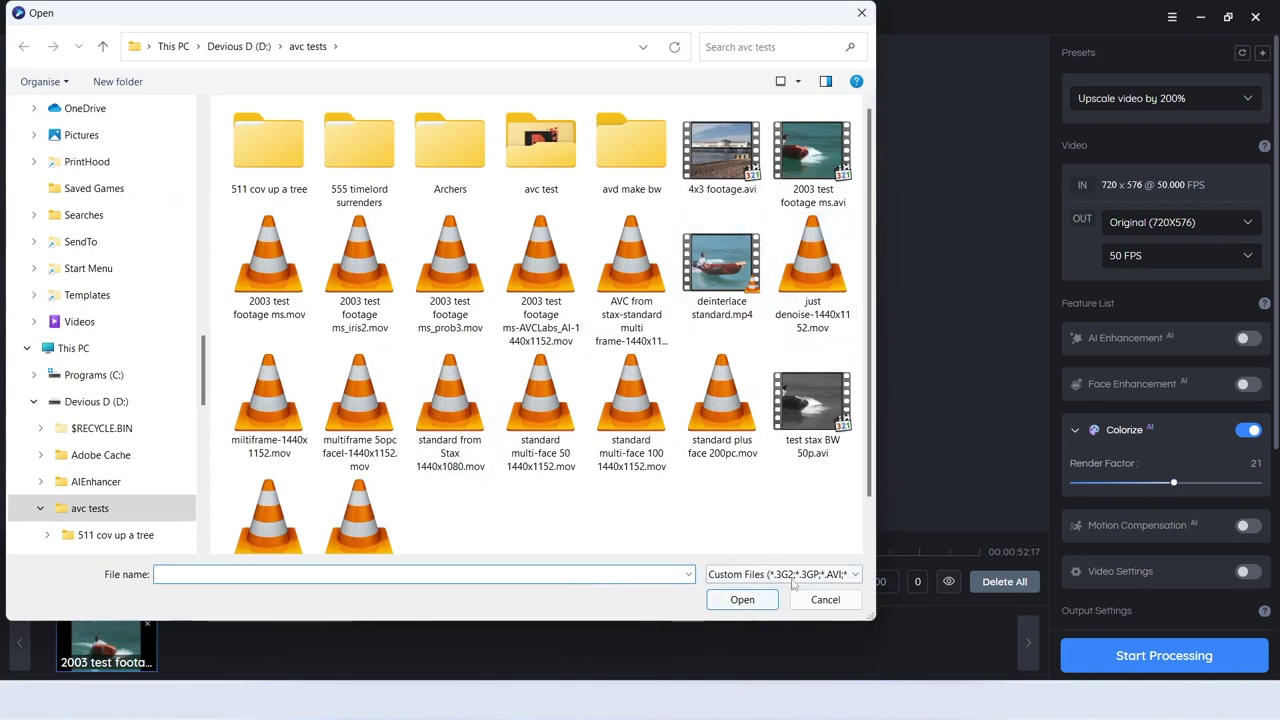
click(825, 599)
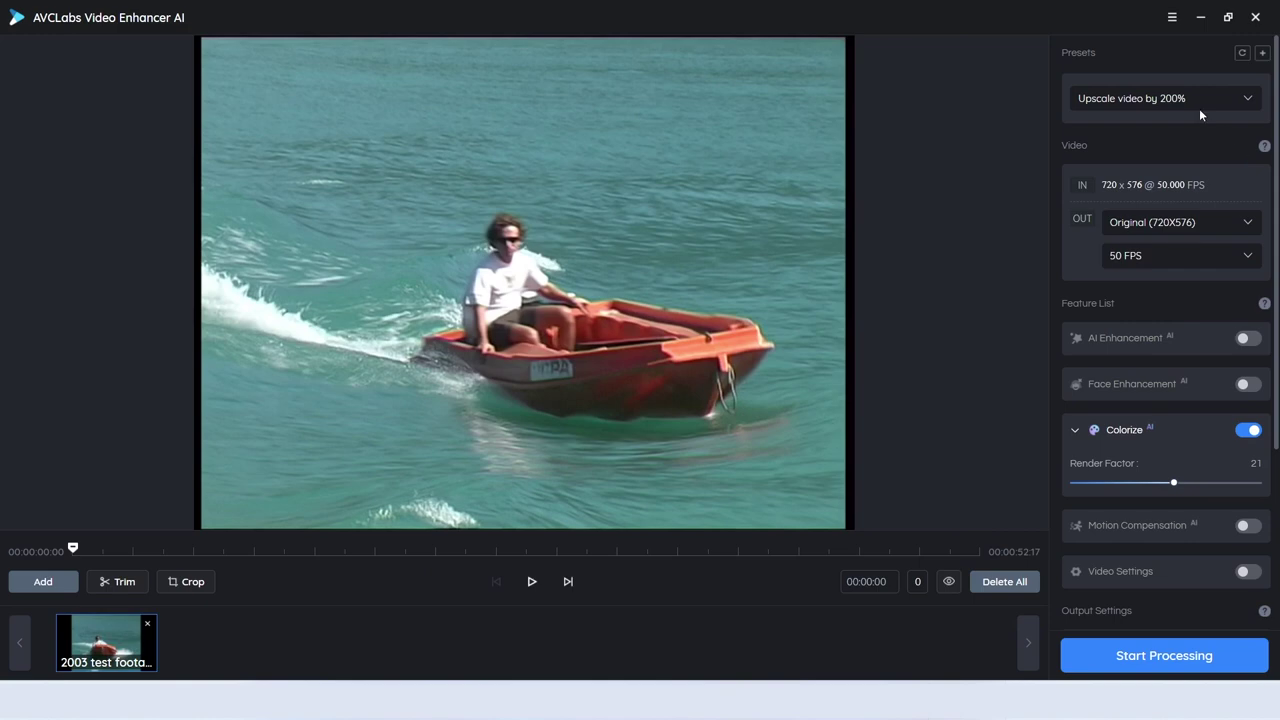
- Set the processing preset to None
click(1244, 100)
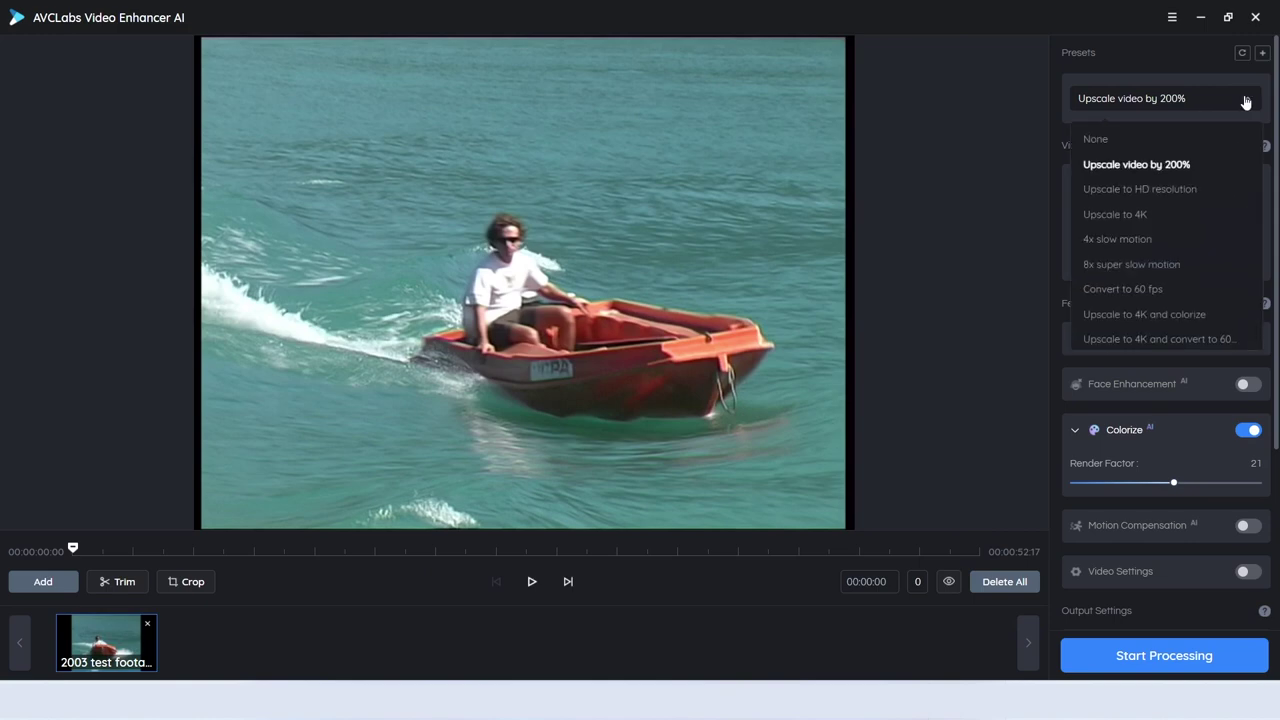
click(1096, 139)
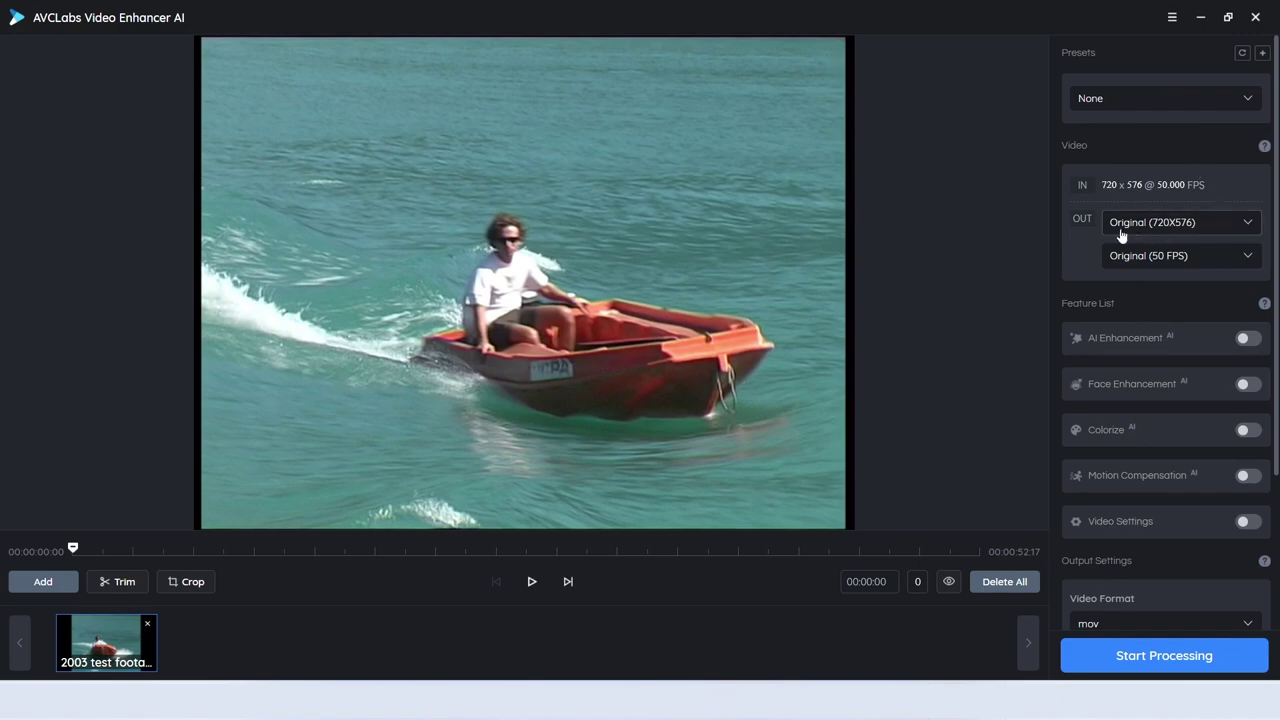
- Try Custom and FHD (1920X1080) as the output resolution
click(1249, 224)
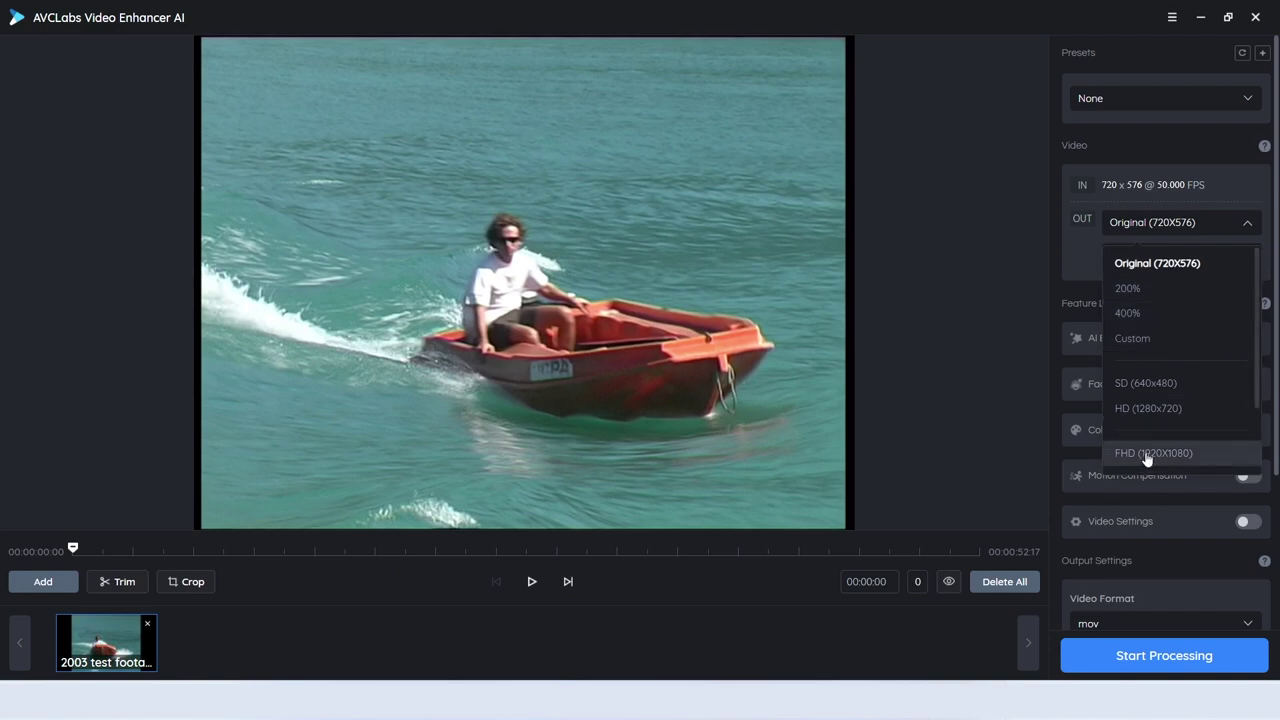
click(1125, 340)
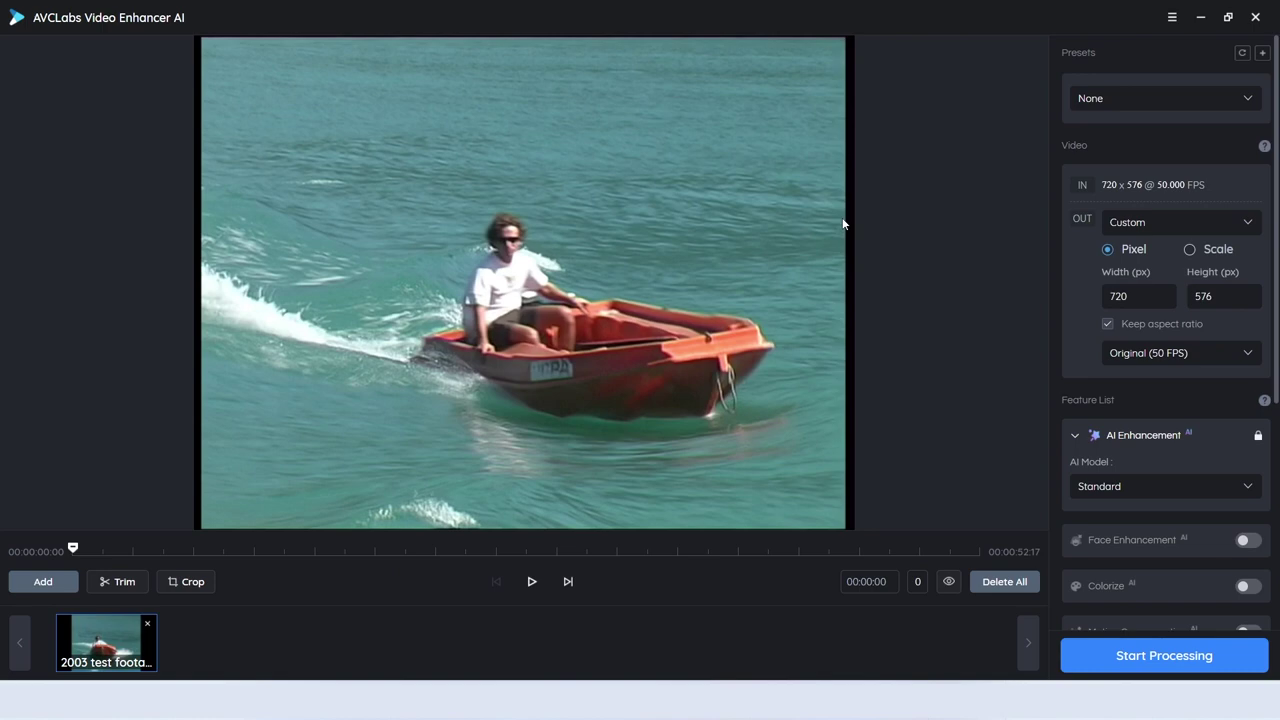
click(1178, 229)
click(1143, 450)
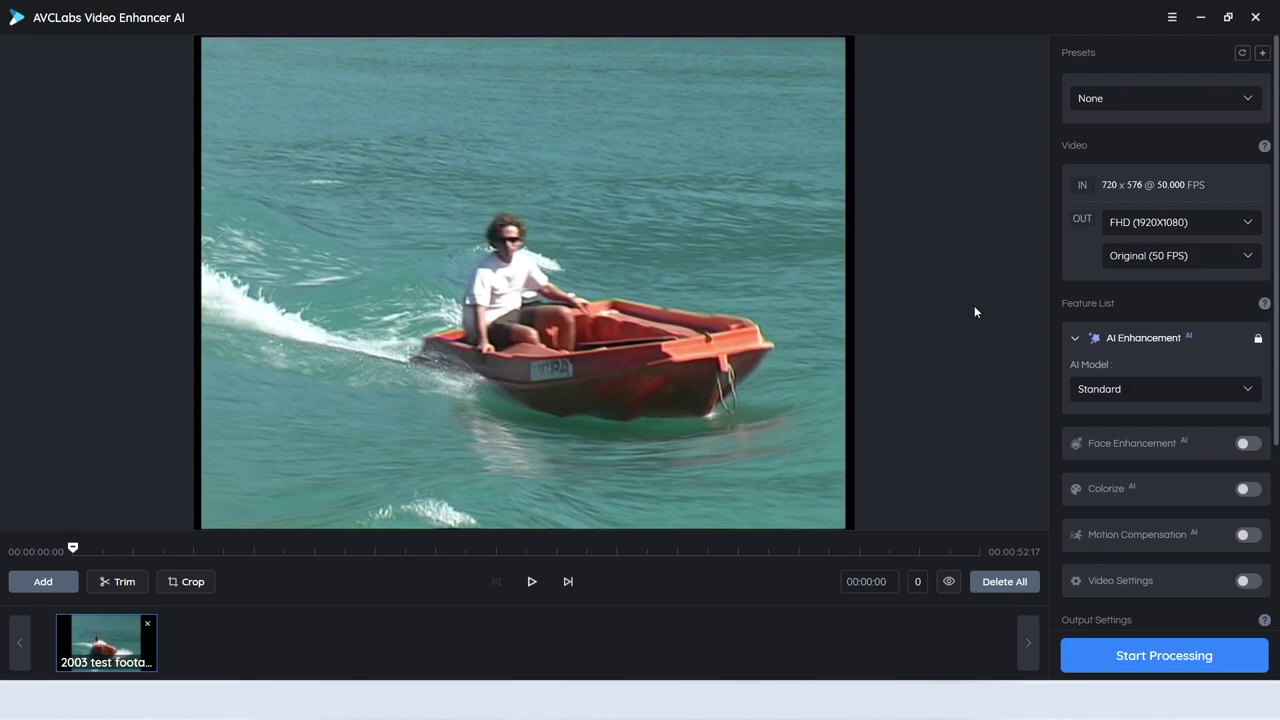
- Set a custom output resolution of 1920 px wide by 1440 px high, with the aspect ratio unlocked
click(1155, 222)
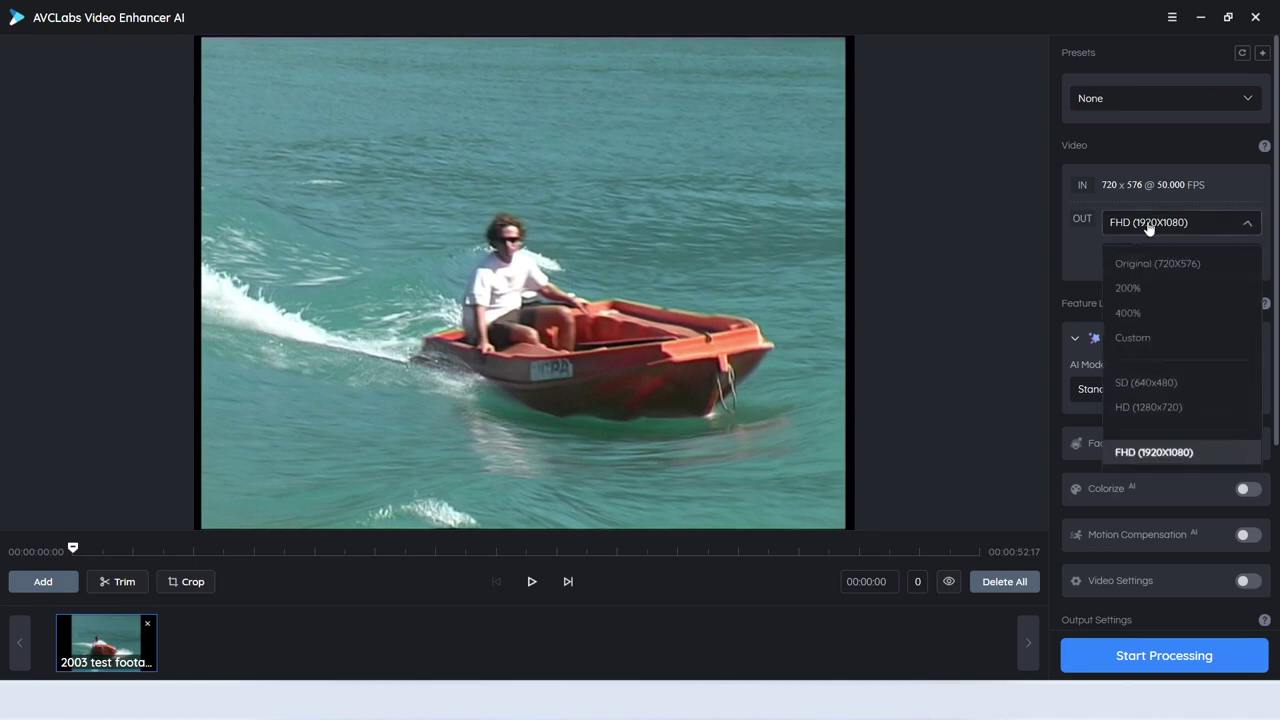
click(1118, 339)
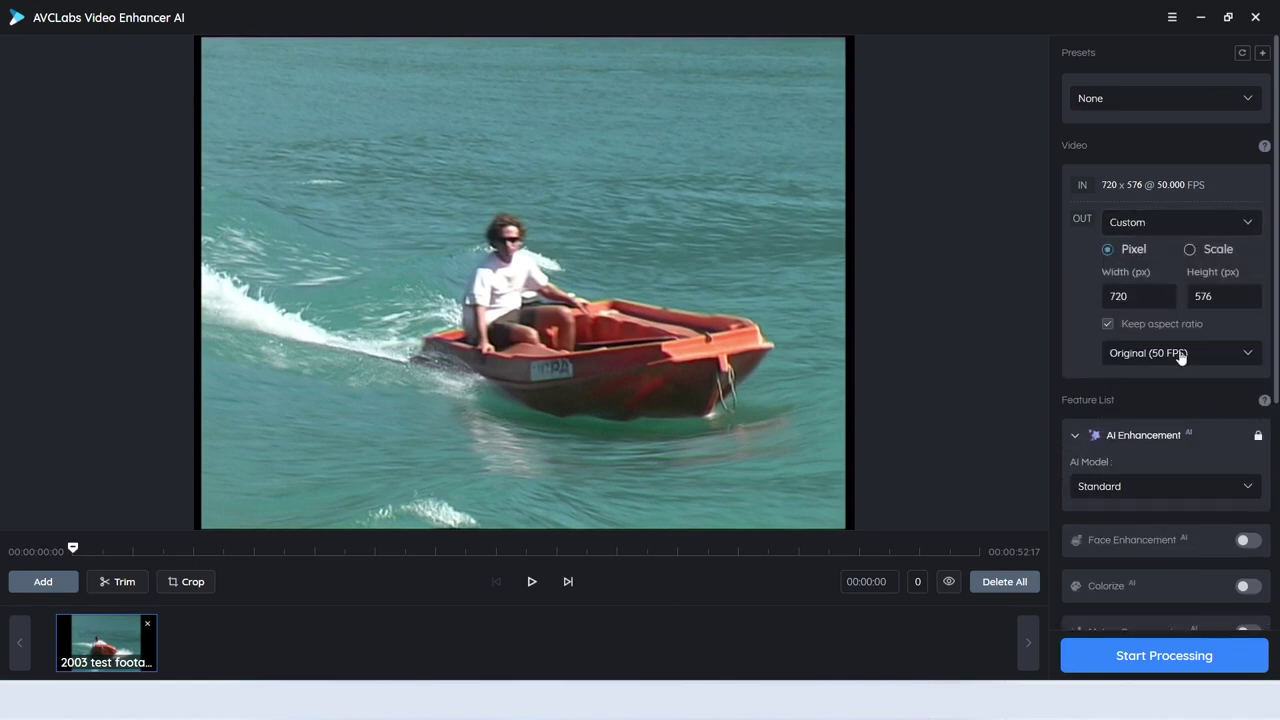
double_click(1118, 296)
text(1920)
click(1205, 296)
click(1109, 324)
click(1108, 324)
drag(1228, 297, 1161, 291)
text(1440)
key(Return)
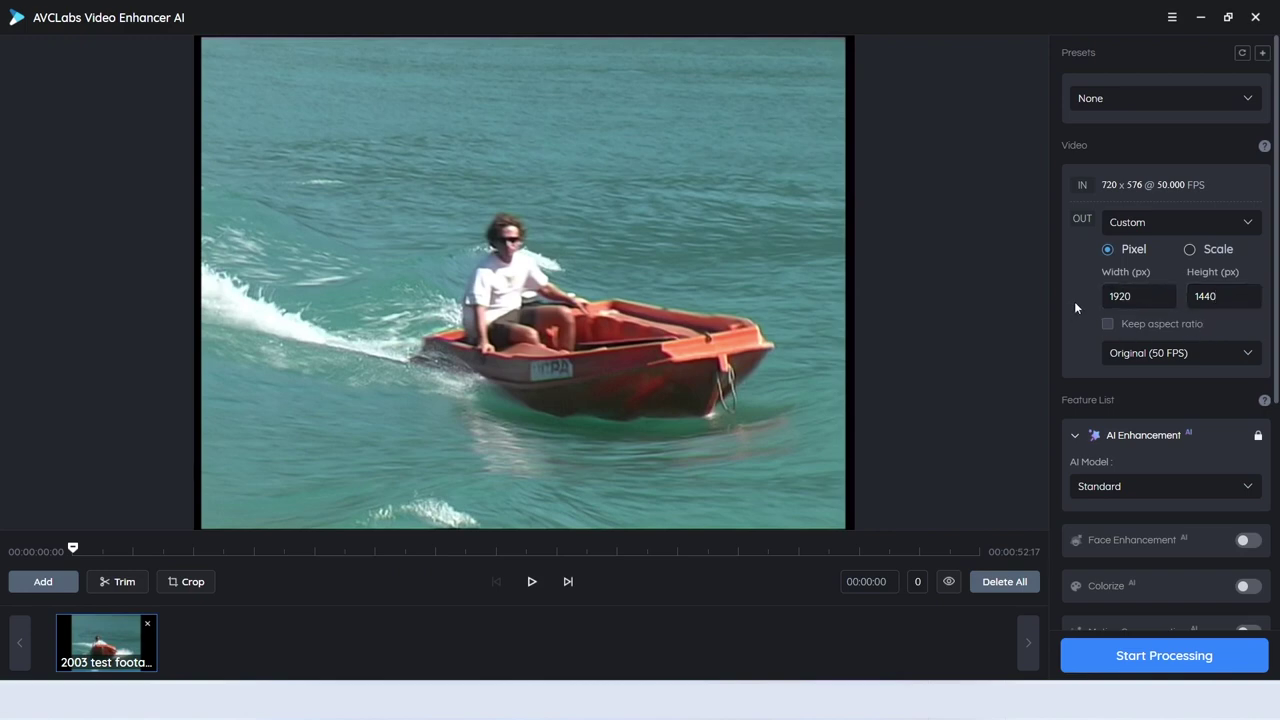
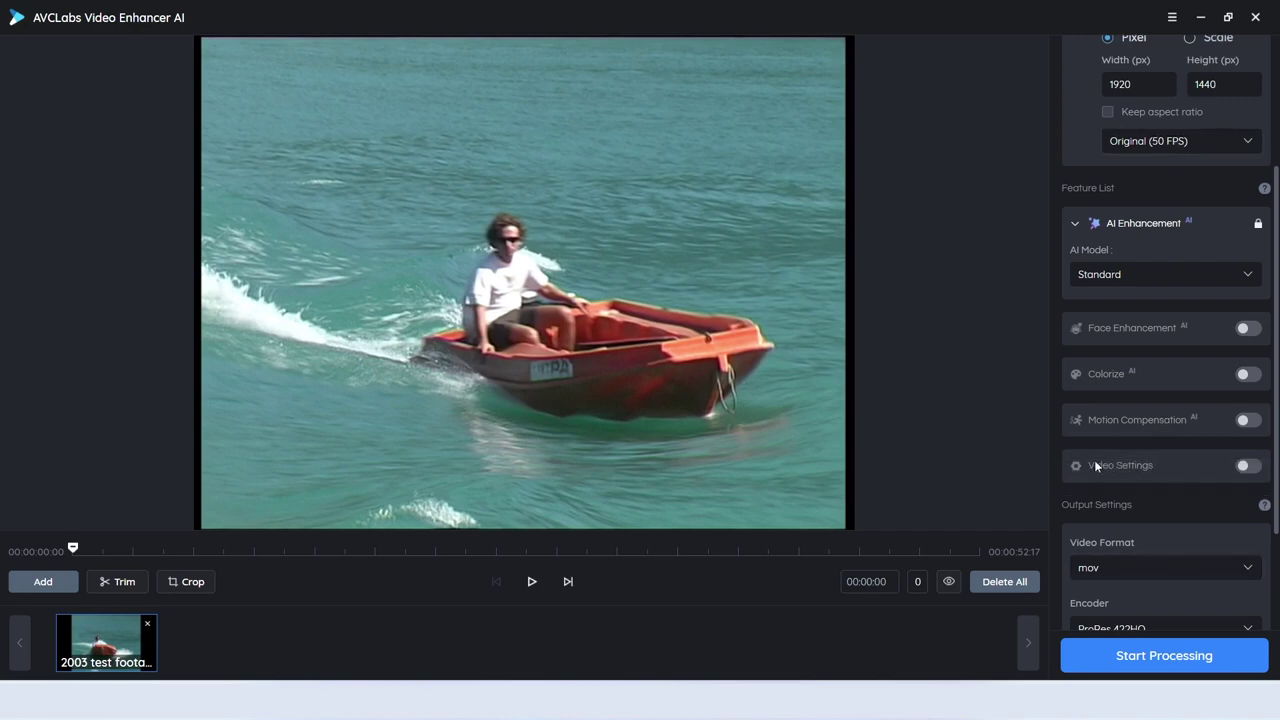
- Enable Video Settings to examine its adjustments and deinterlacing option, and disable it again
click(1249, 468)
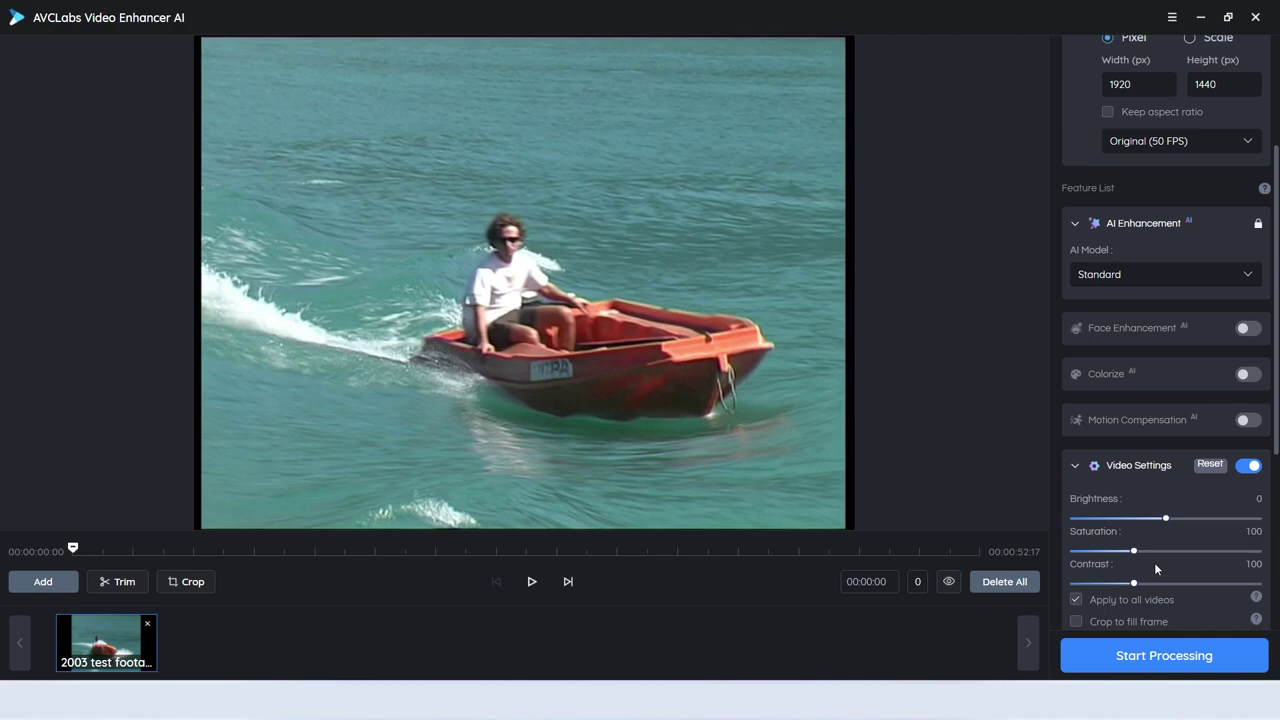
scroll(1155, 568, down, 2)
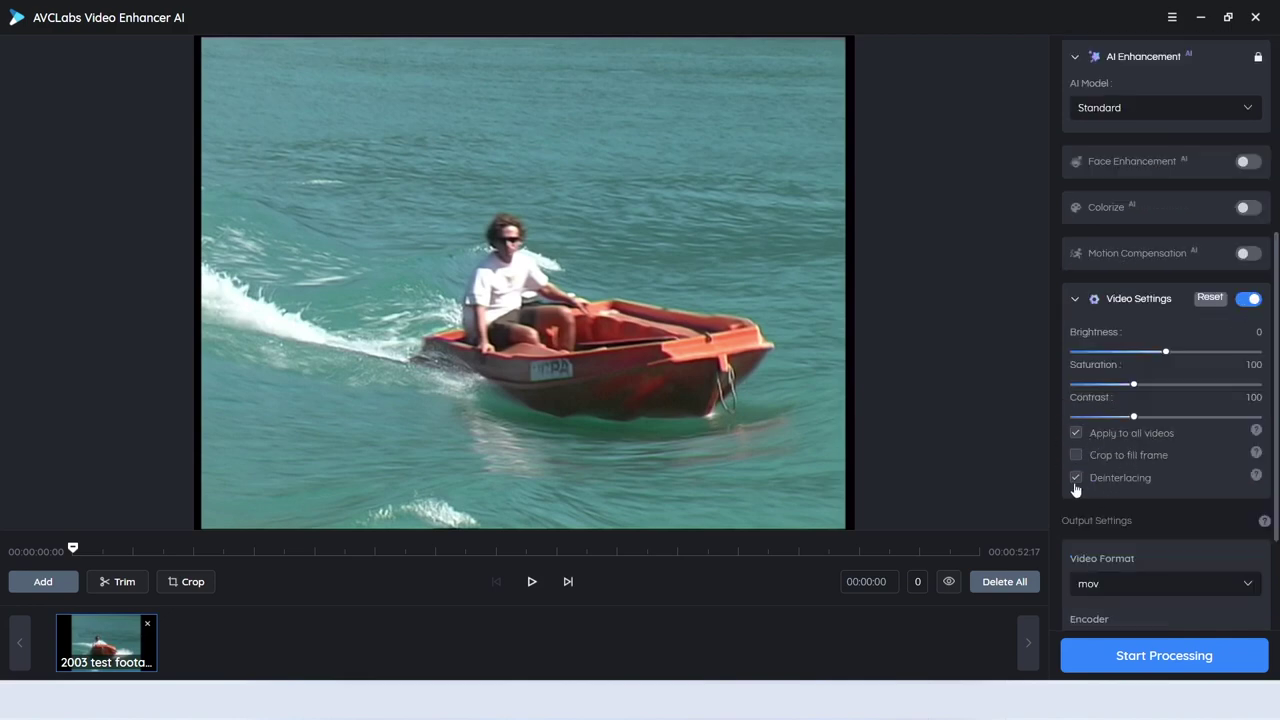
click(1249, 298)
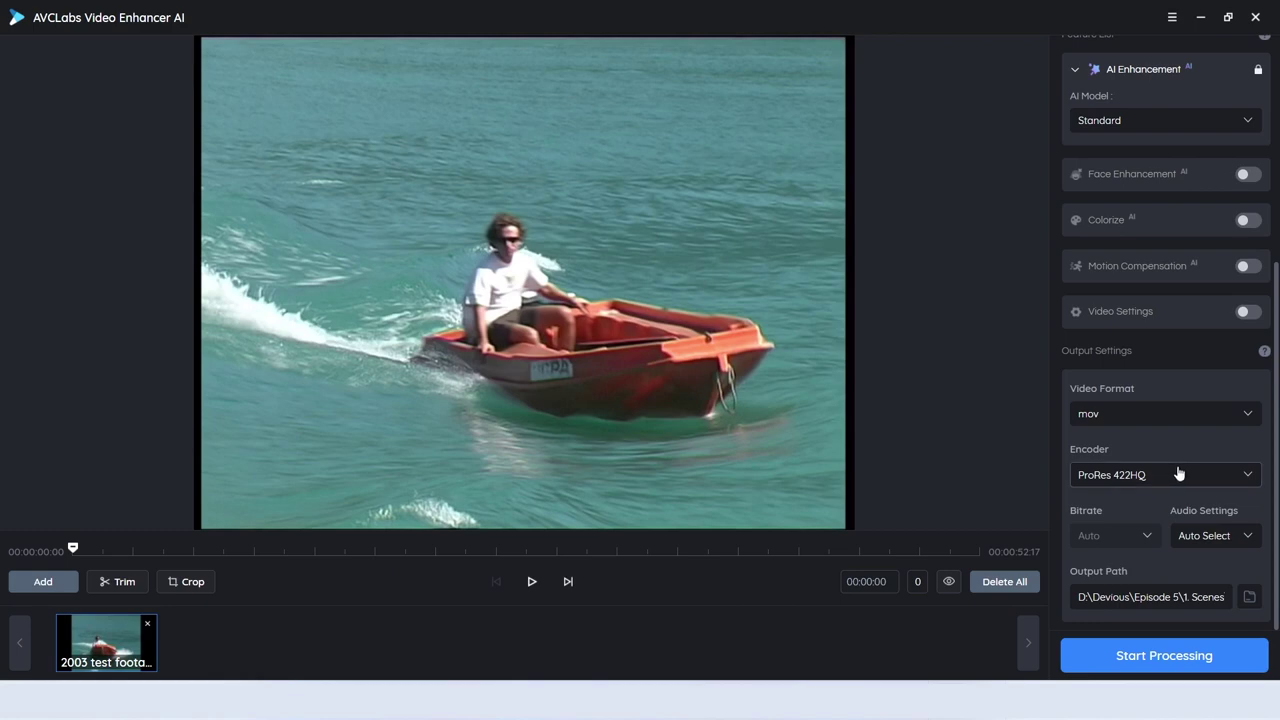
- Examine the available output video formats and the encoders offered for mov, keeping ProRes 422HQ
click(1147, 424)
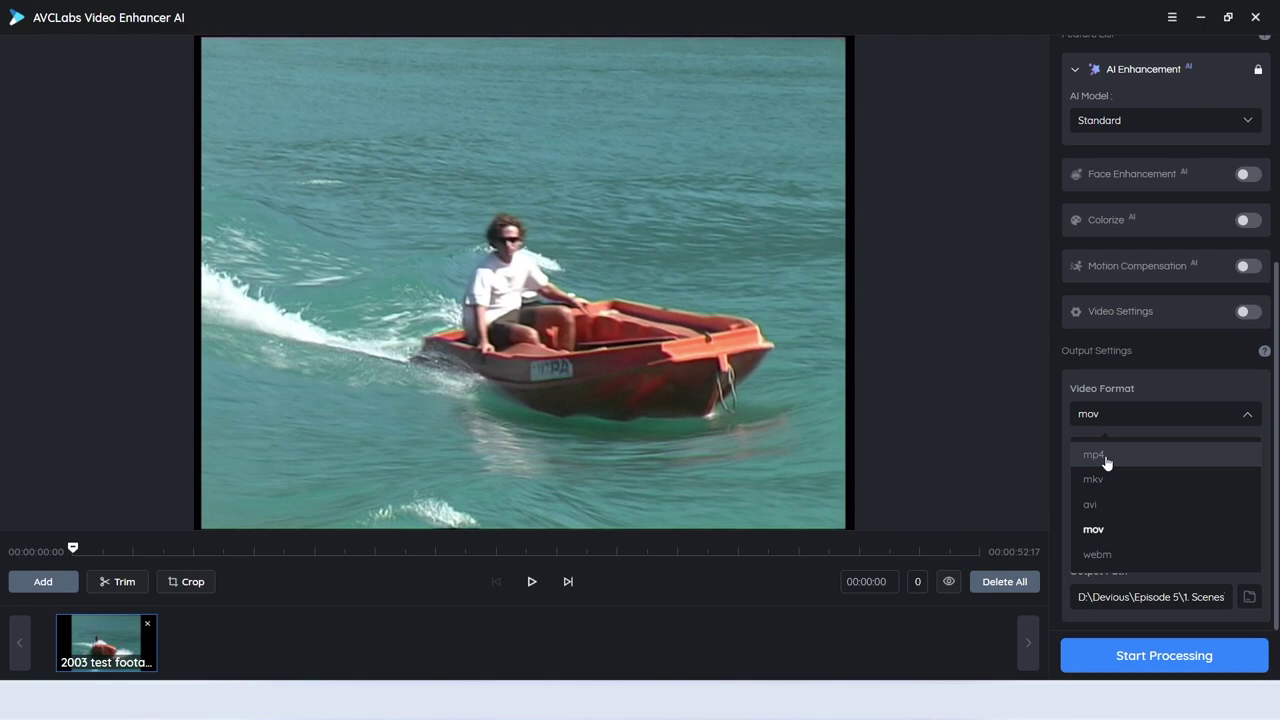
click(1096, 424)
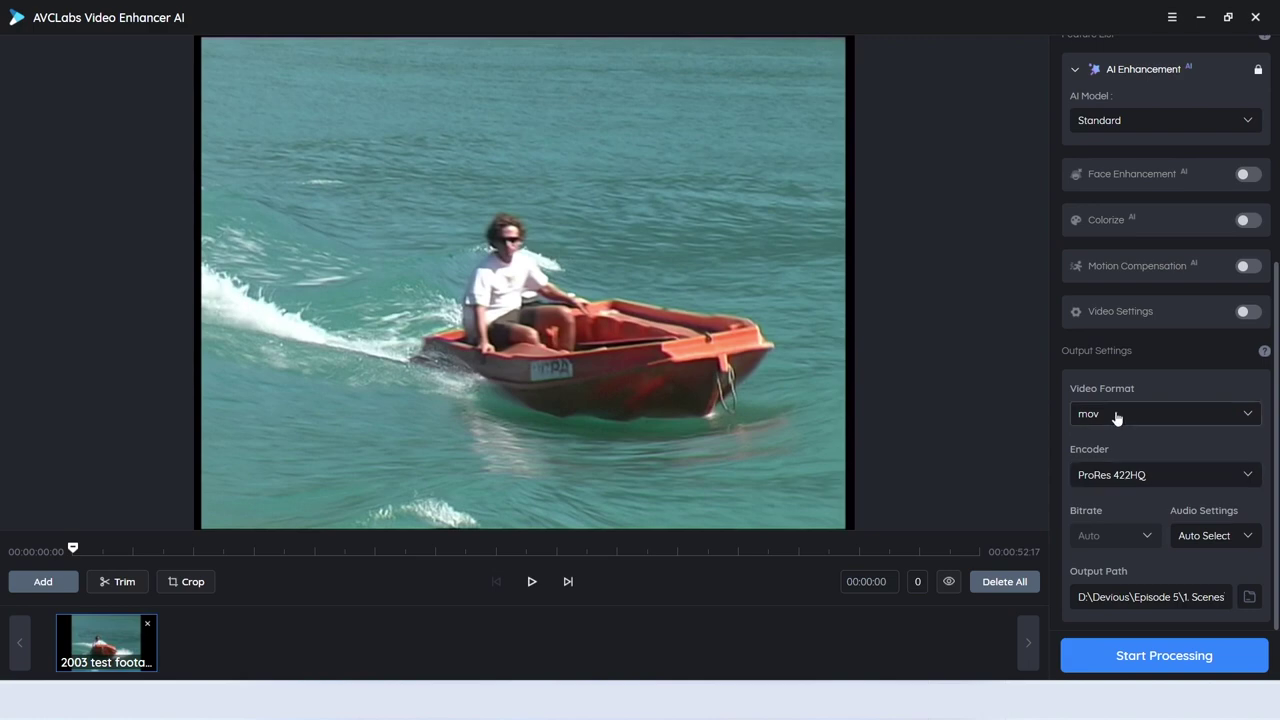
click(1131, 486)
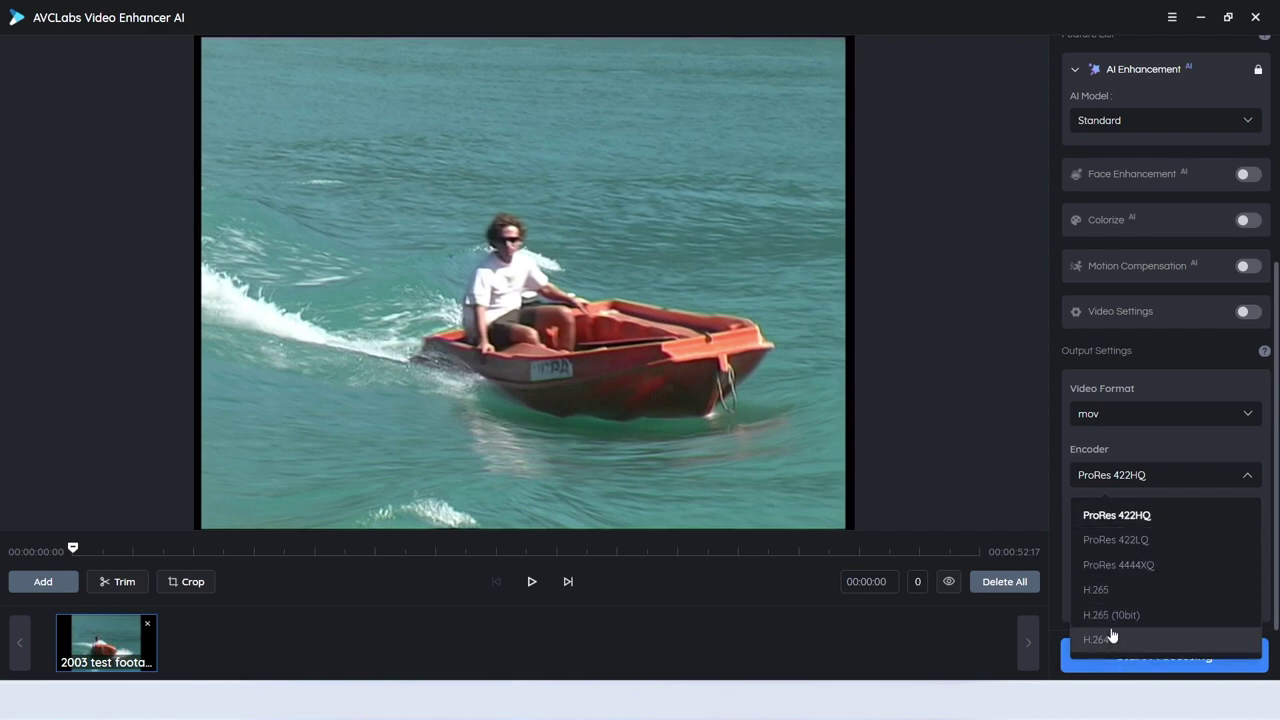
click(1147, 524)
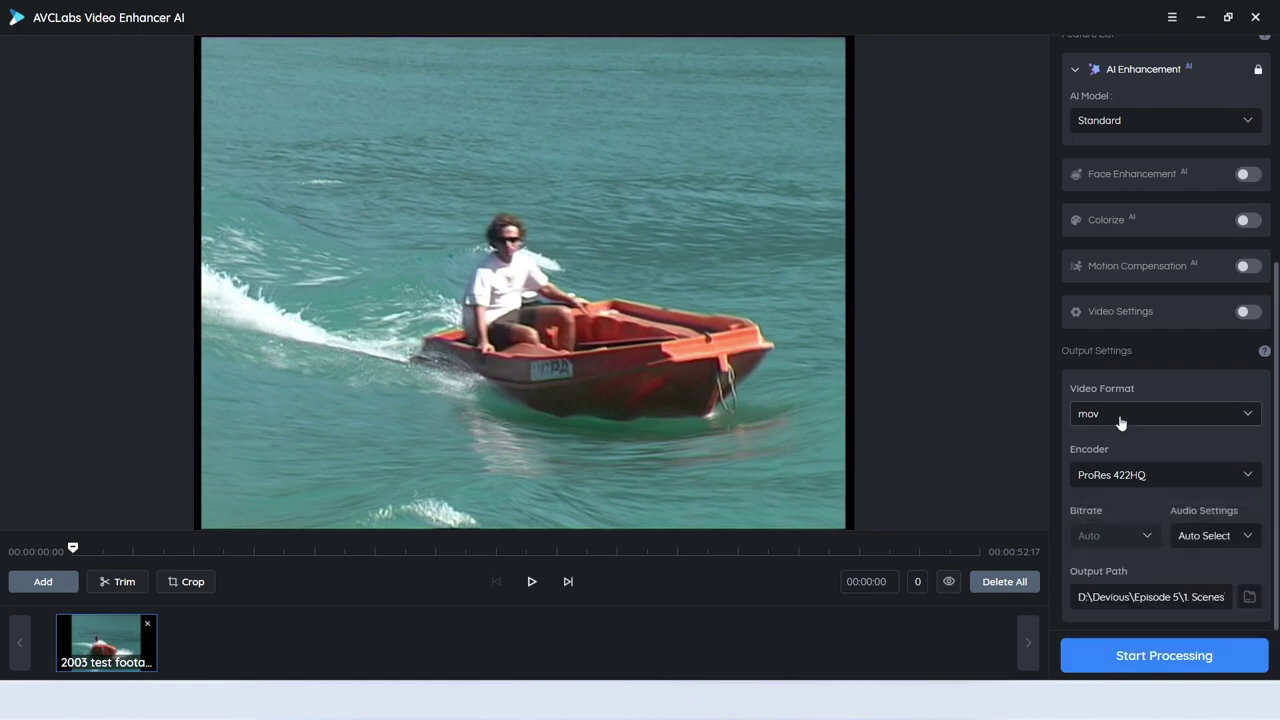
- Try avi as the output video format, check its encoder choices, and return to mov
click(1120, 416)
click(1110, 503)
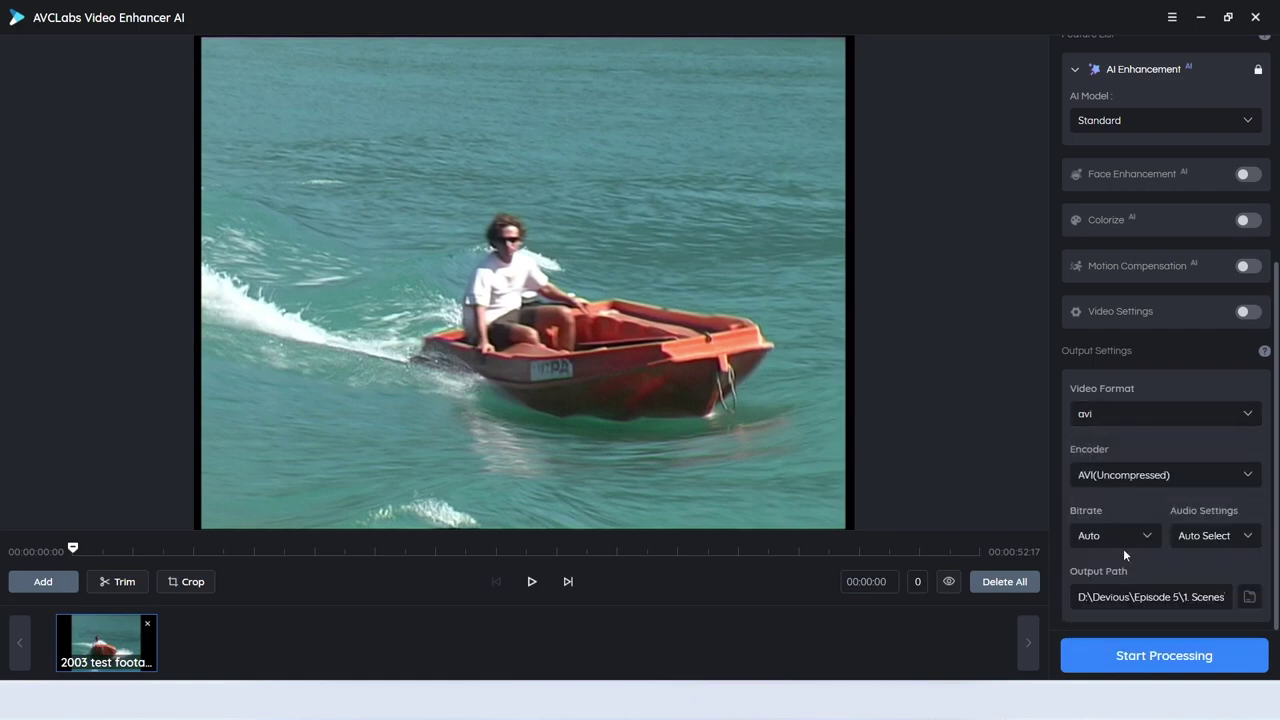
click(1137, 479)
click(1140, 480)
click(1134, 416)
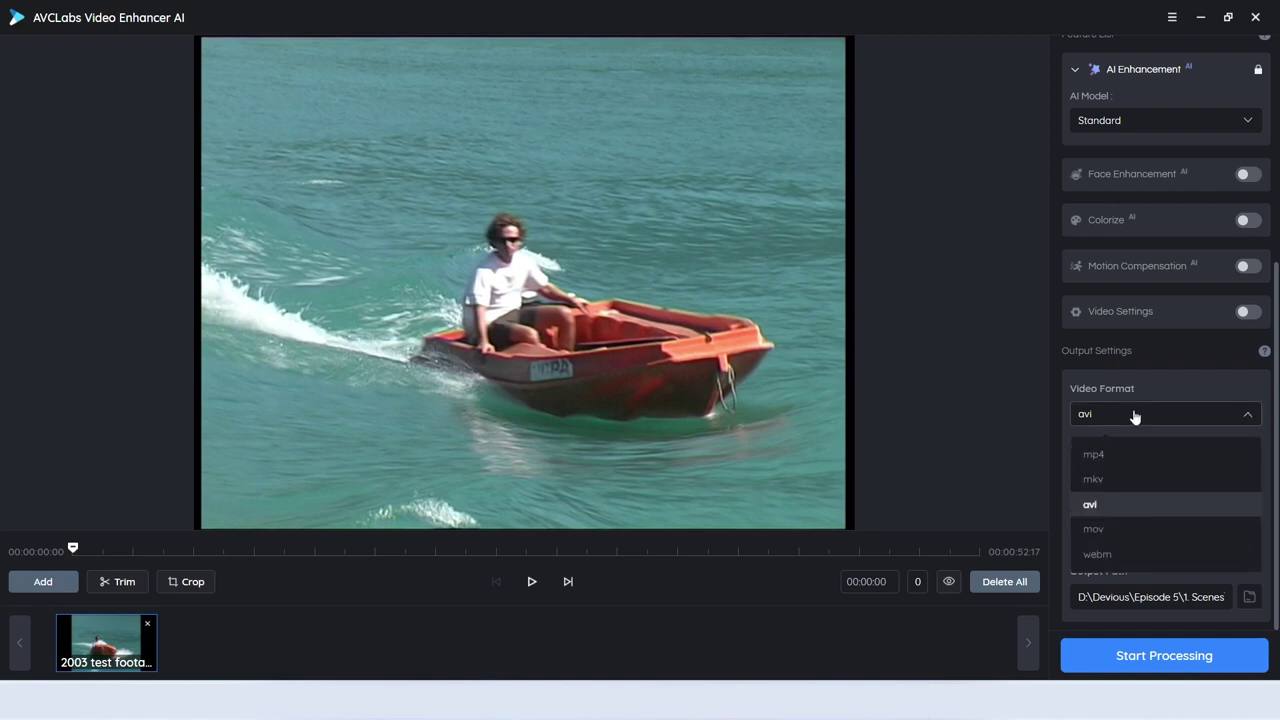
click(1093, 529)
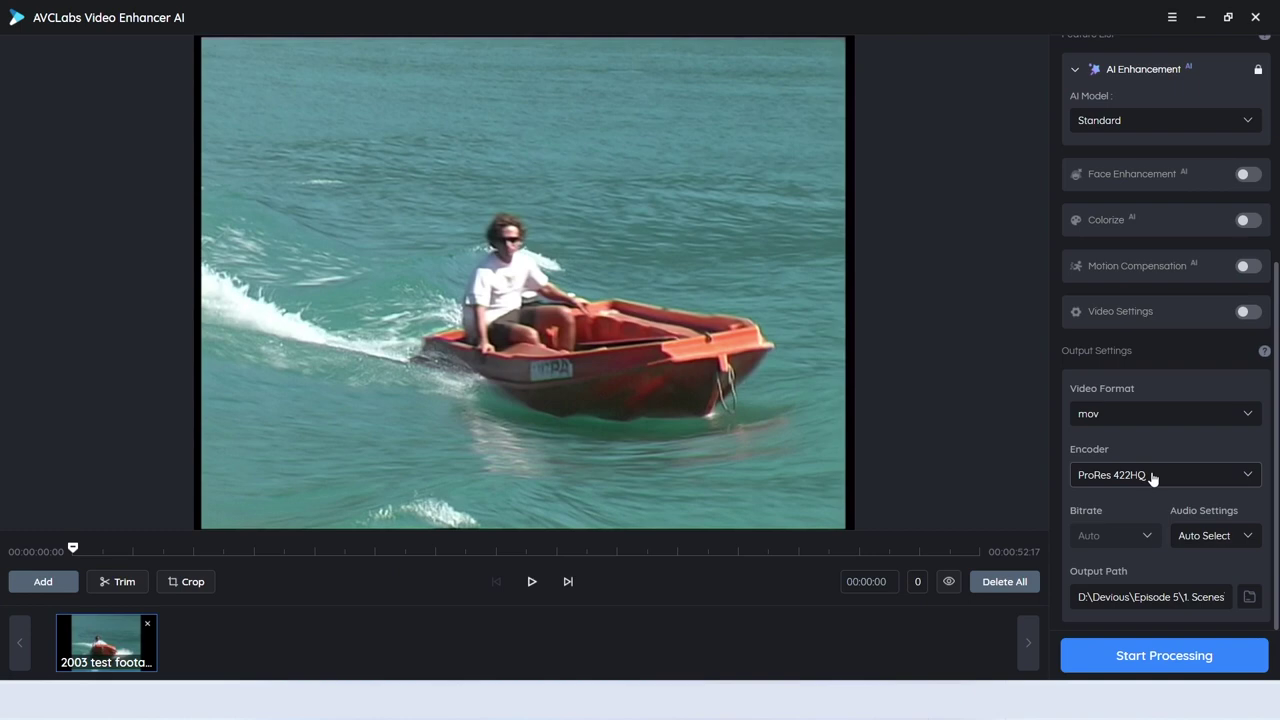
- Check the audio setting choices and set the output path to the folder D:\avc tests
click(1258, 536)
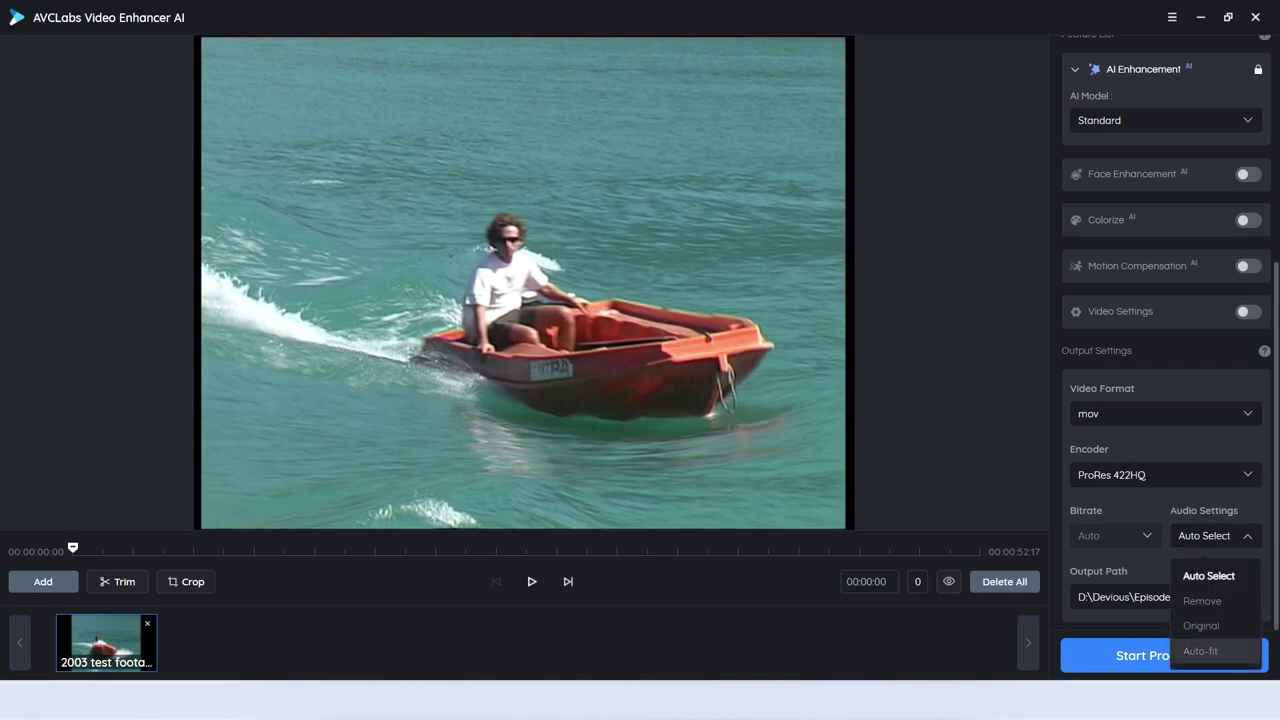
click(1242, 533)
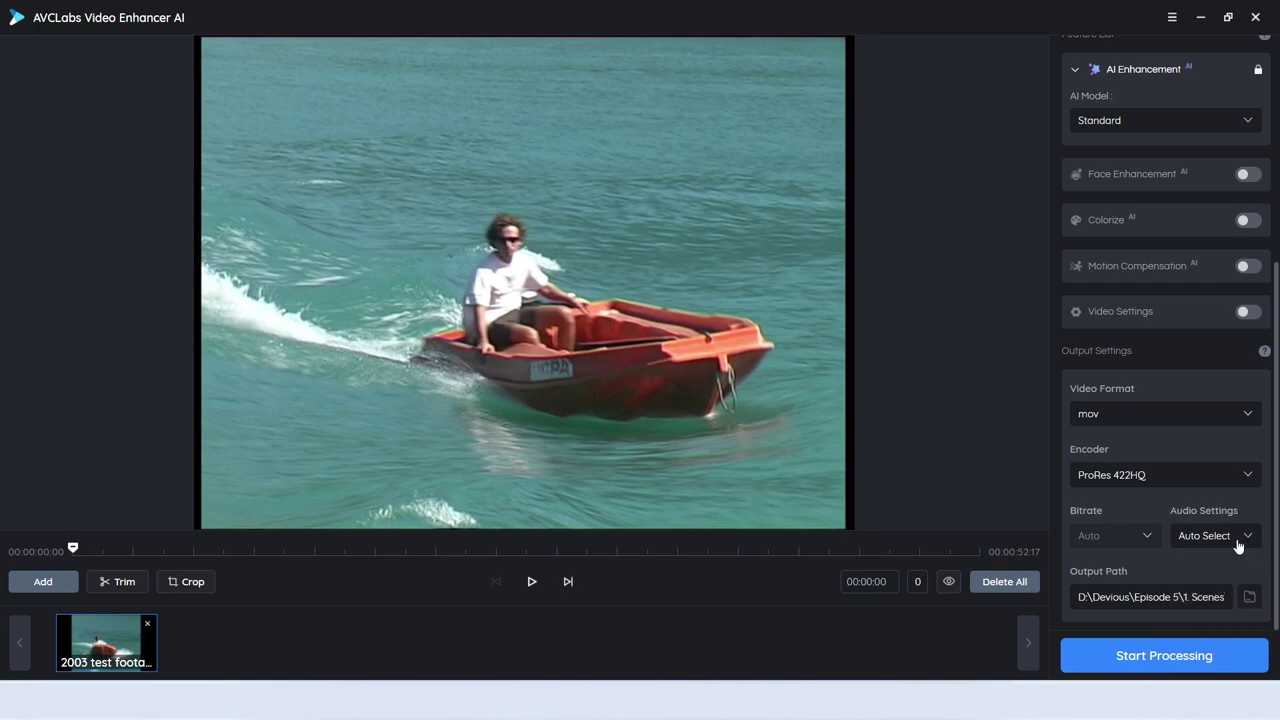
click(1243, 598)
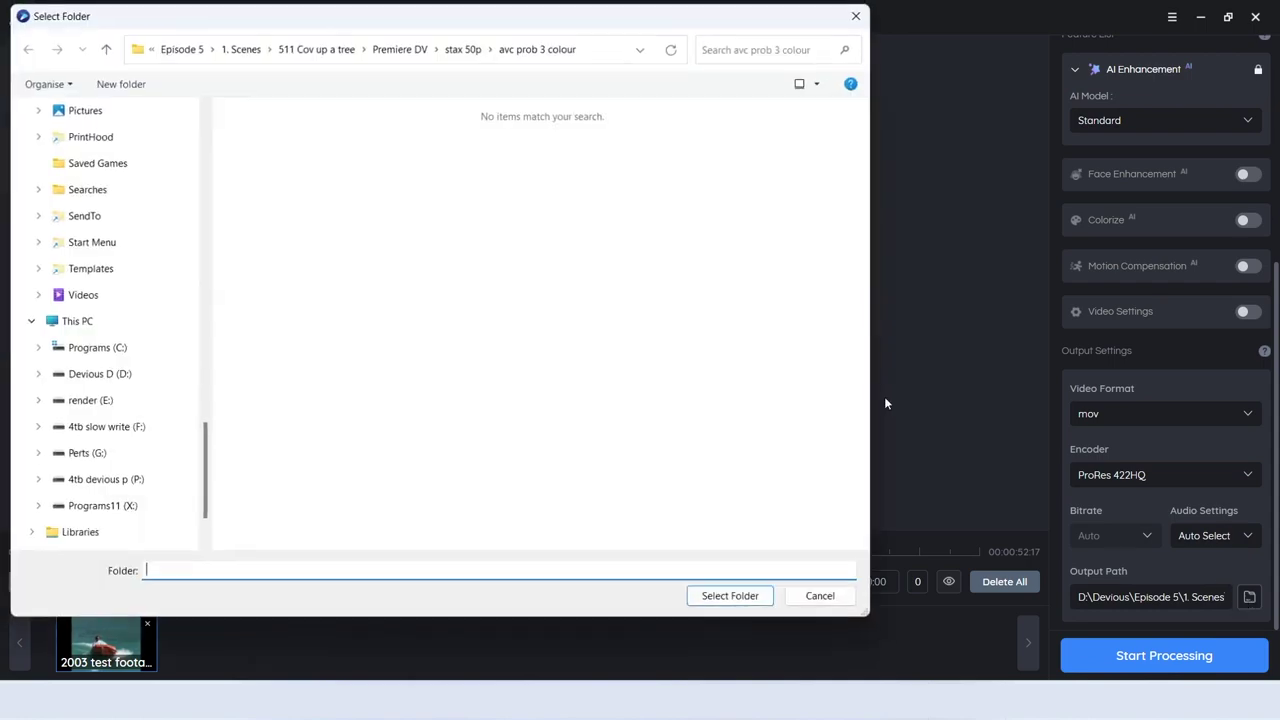
click(100, 346)
double_click(271, 214)
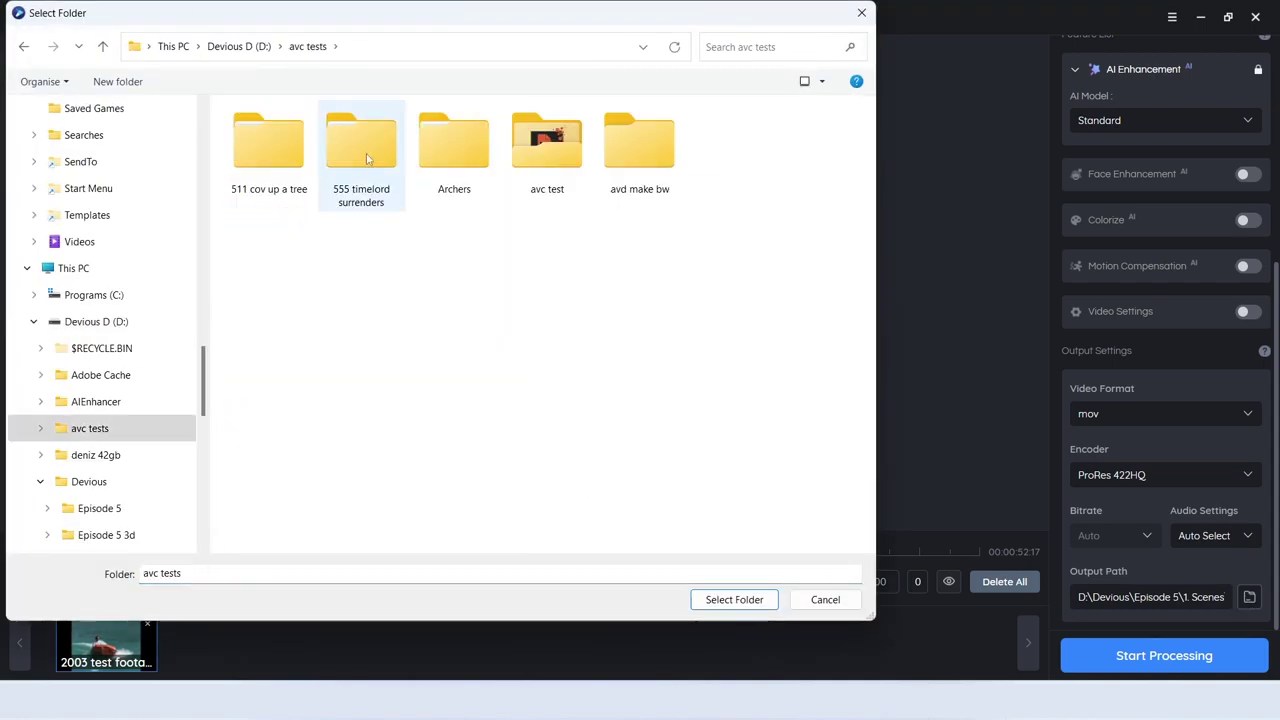
click(752, 603)
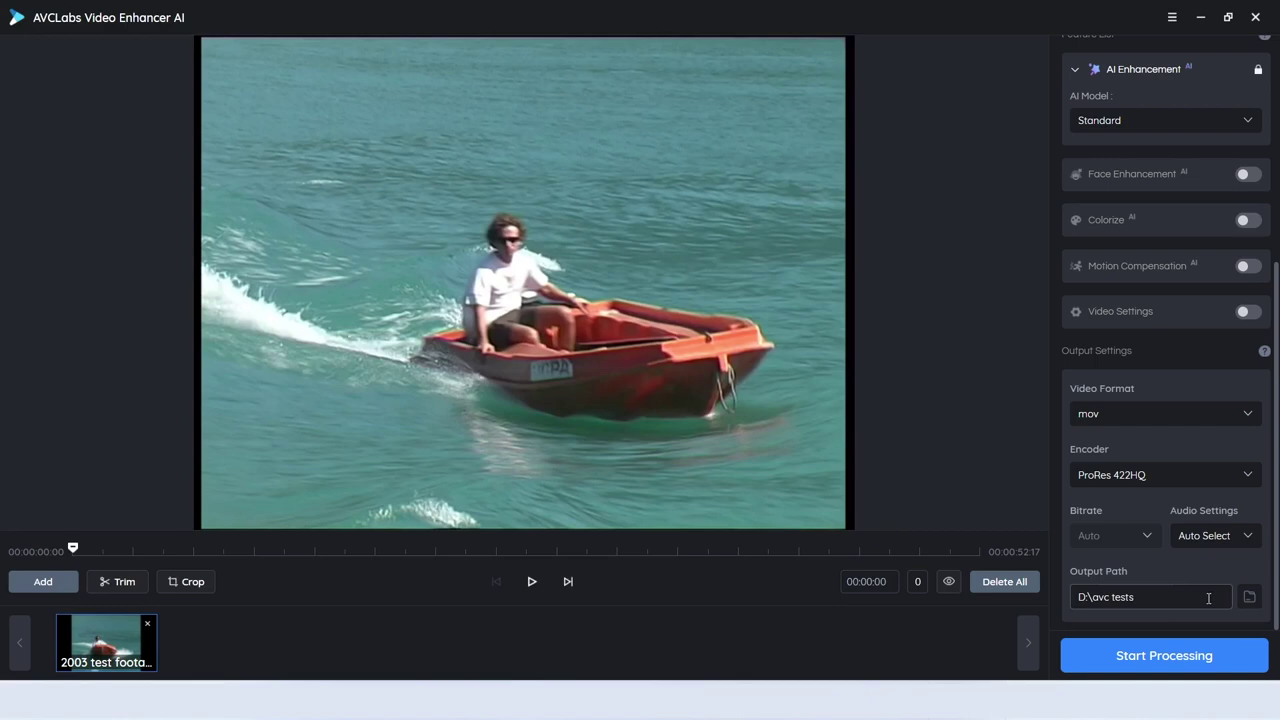
- Try the Denoise AI model for AI Enhancement and return to Standard
scroll(1185, 551, up, 2)
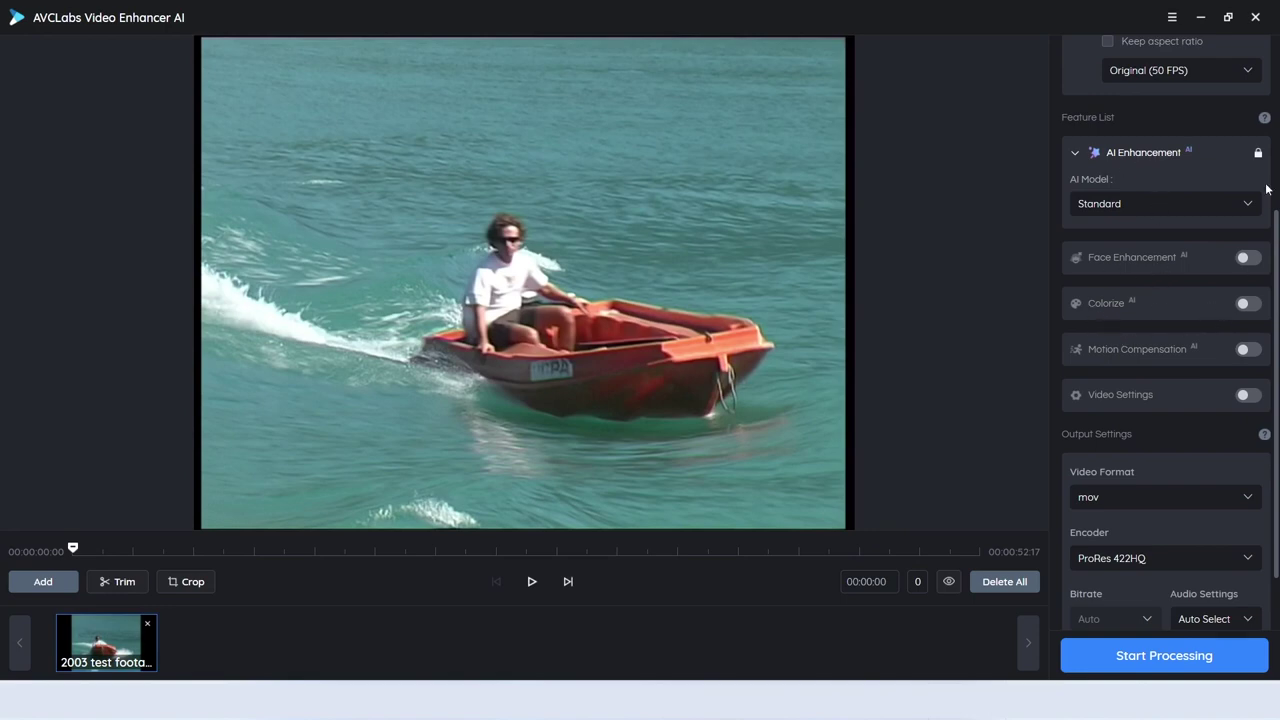
click(1129, 202)
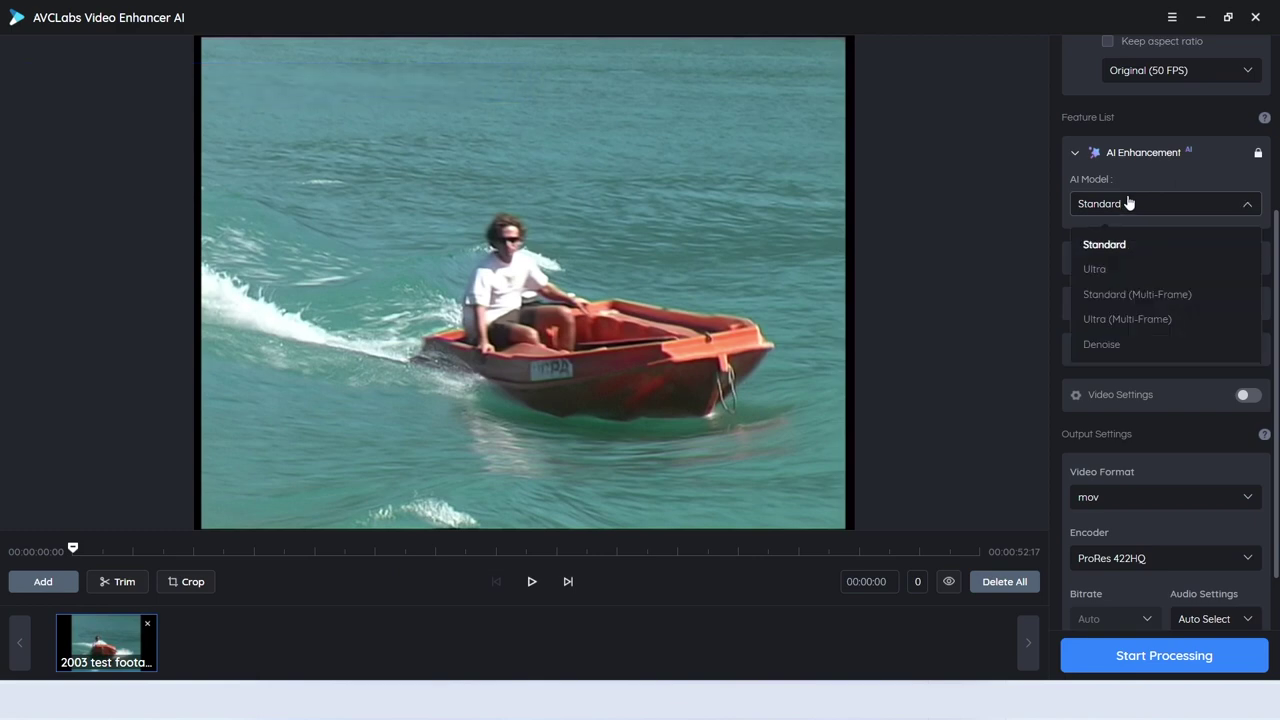
click(1127, 345)
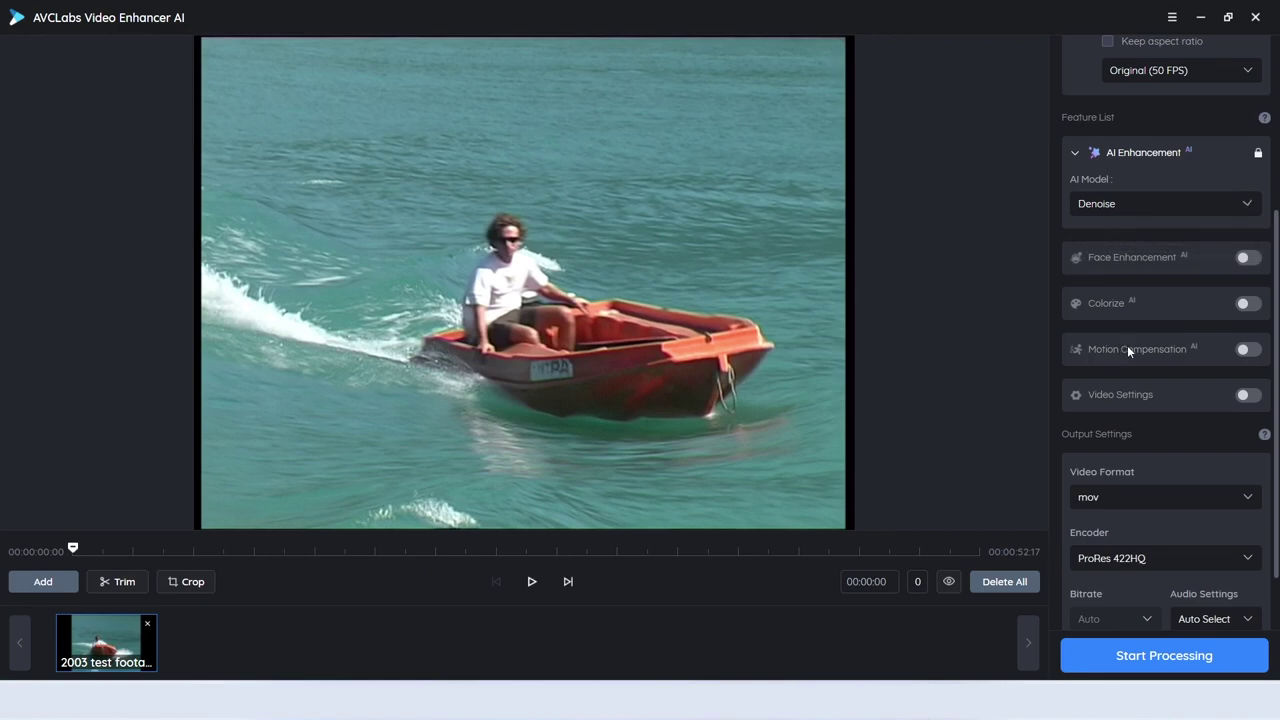
click(1151, 205)
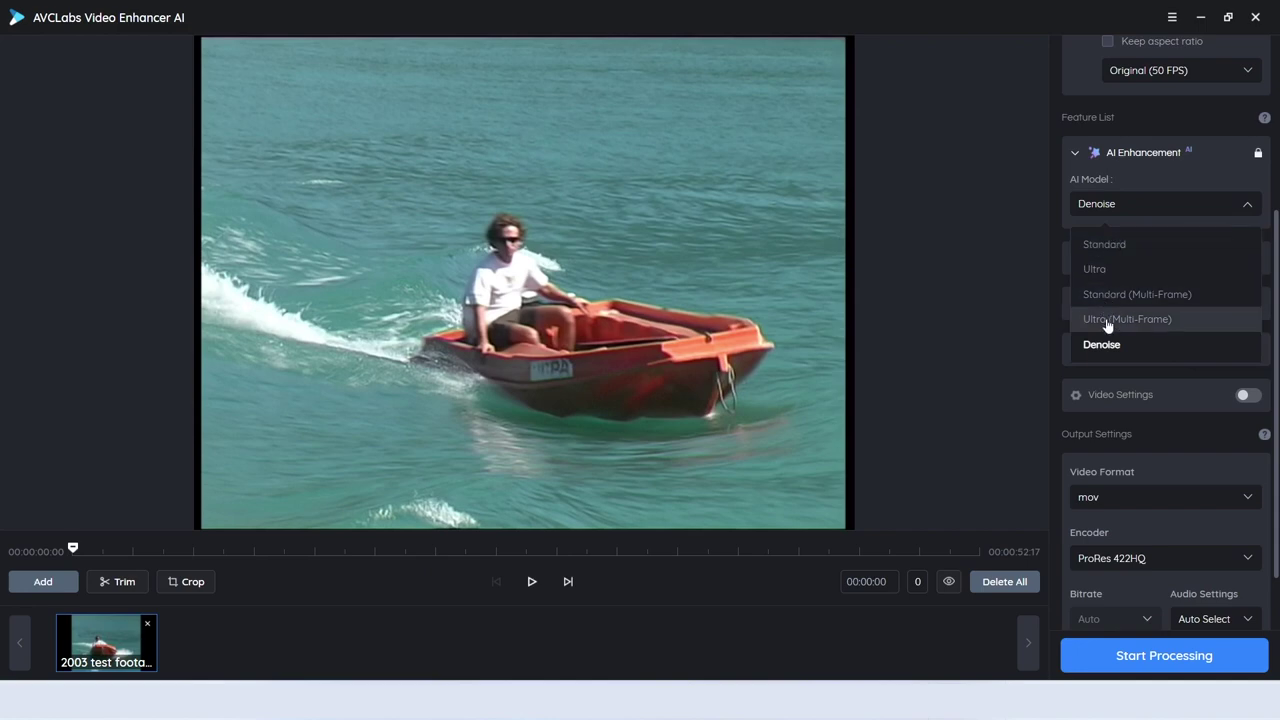
click(1110, 245)
- Try the Ultra AI model for AI Enhancement and switch back to Standard
click(1112, 204)
click(1114, 269)
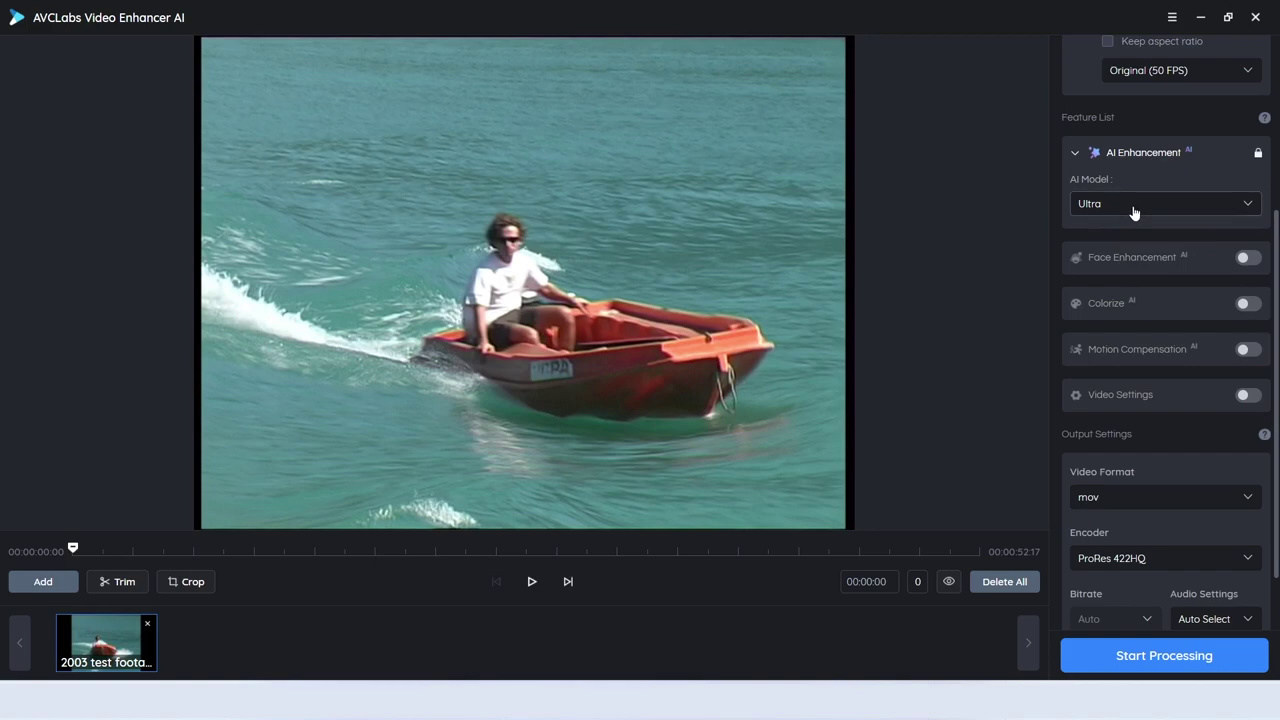
click(1134, 213)
click(1111, 266)
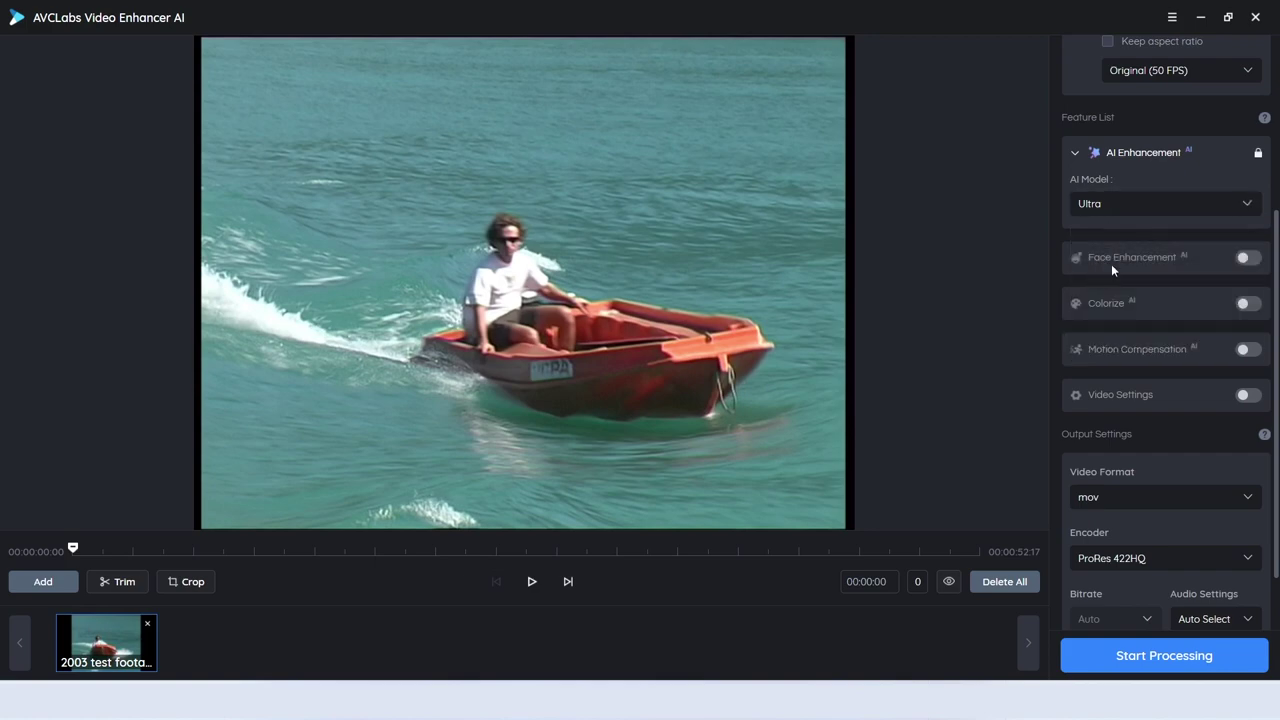
click(1122, 206)
click(1122, 246)
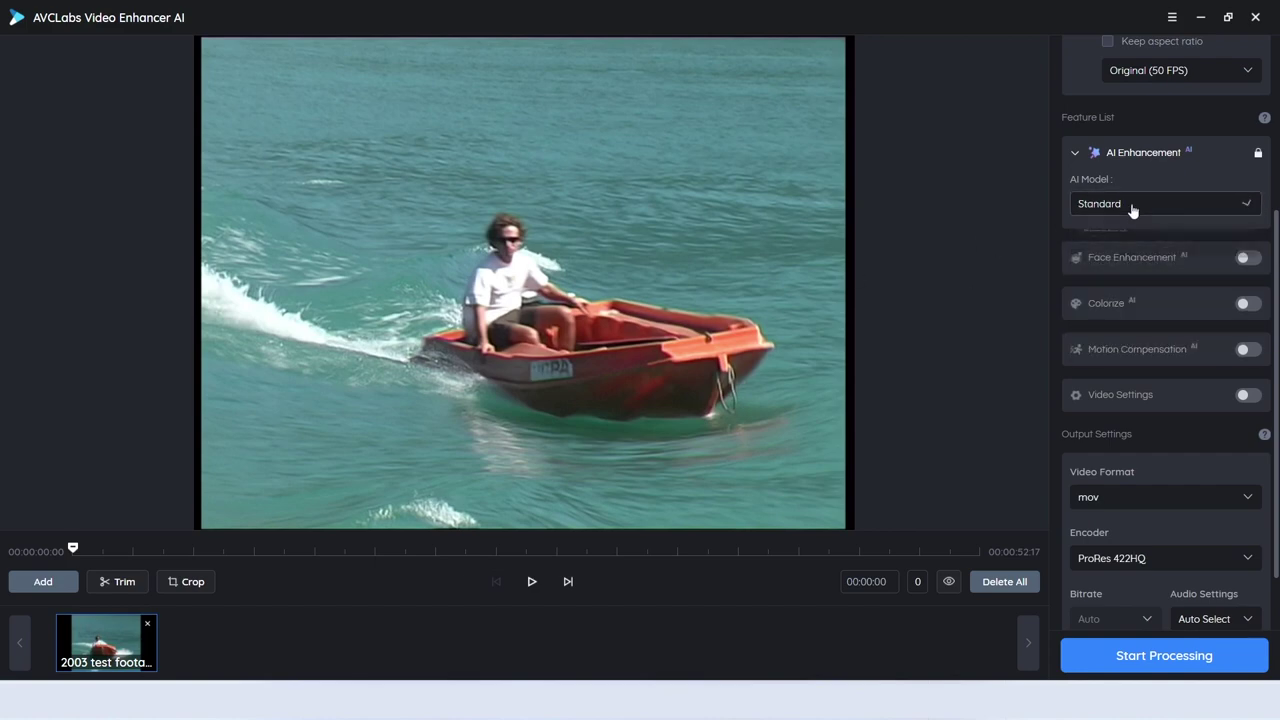
- Set the AI Enhancement model to Standard (Multi-Frame)
click(1131, 208)
click(1115, 266)
click(1130, 205)
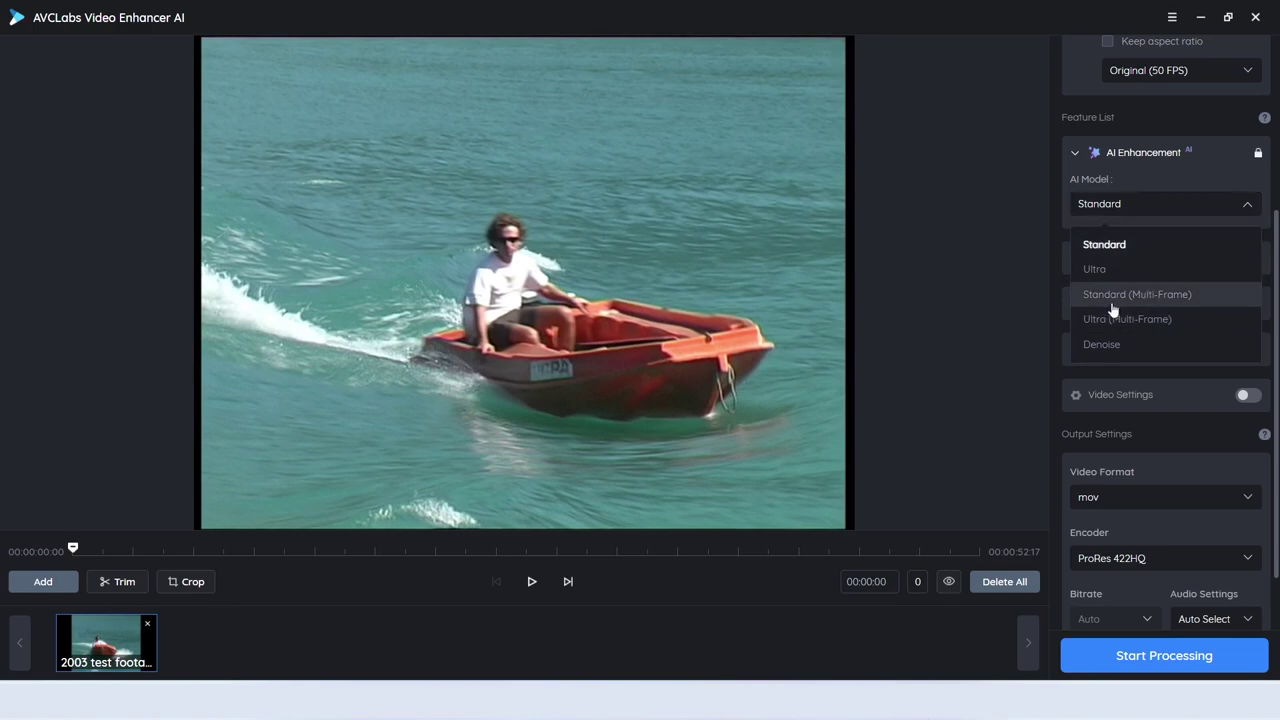
click(1148, 295)
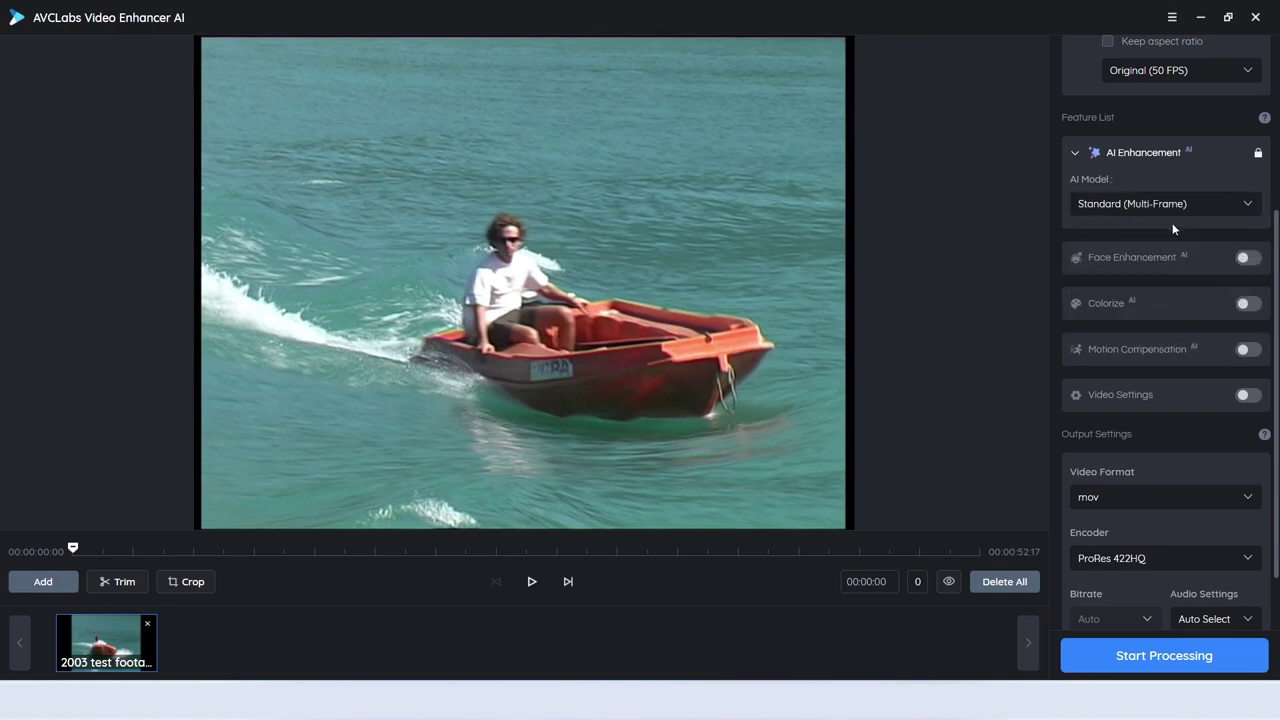
- Try the Standard model for AI Enhancement and return to Standard (Multi-Frame)
click(1118, 210)
click(1104, 243)
click(1131, 206)
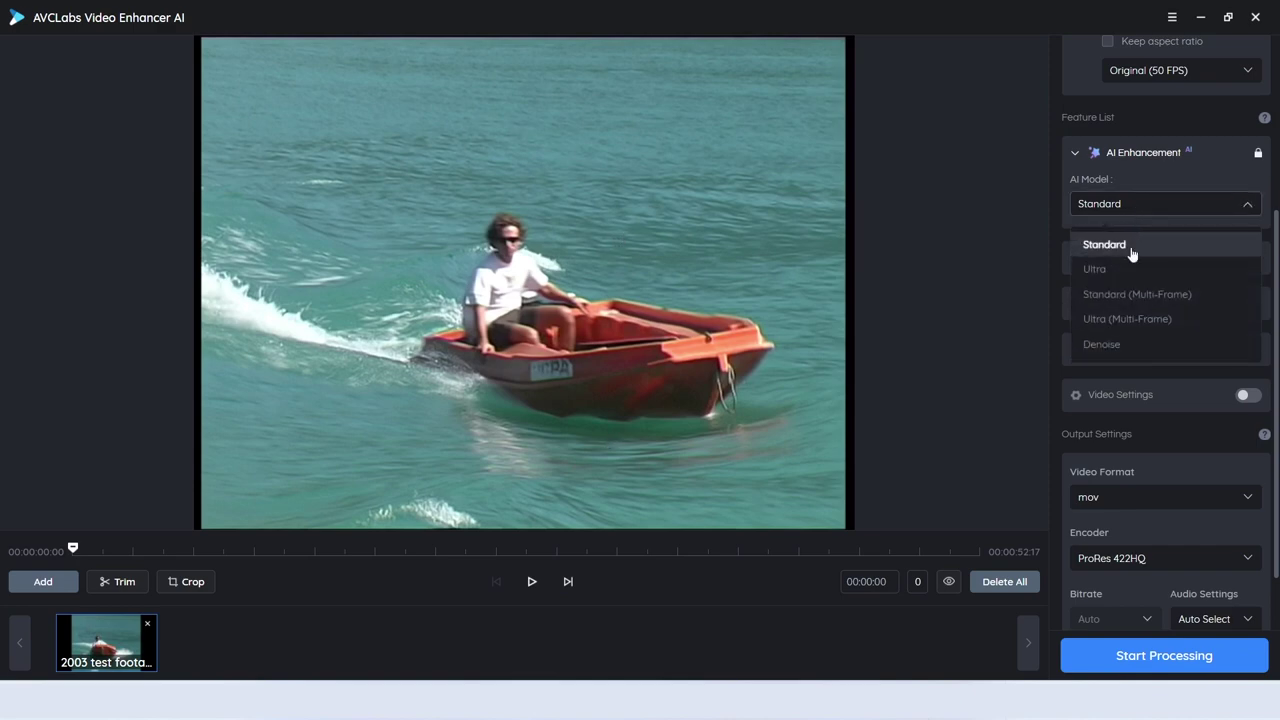
click(1130, 292)
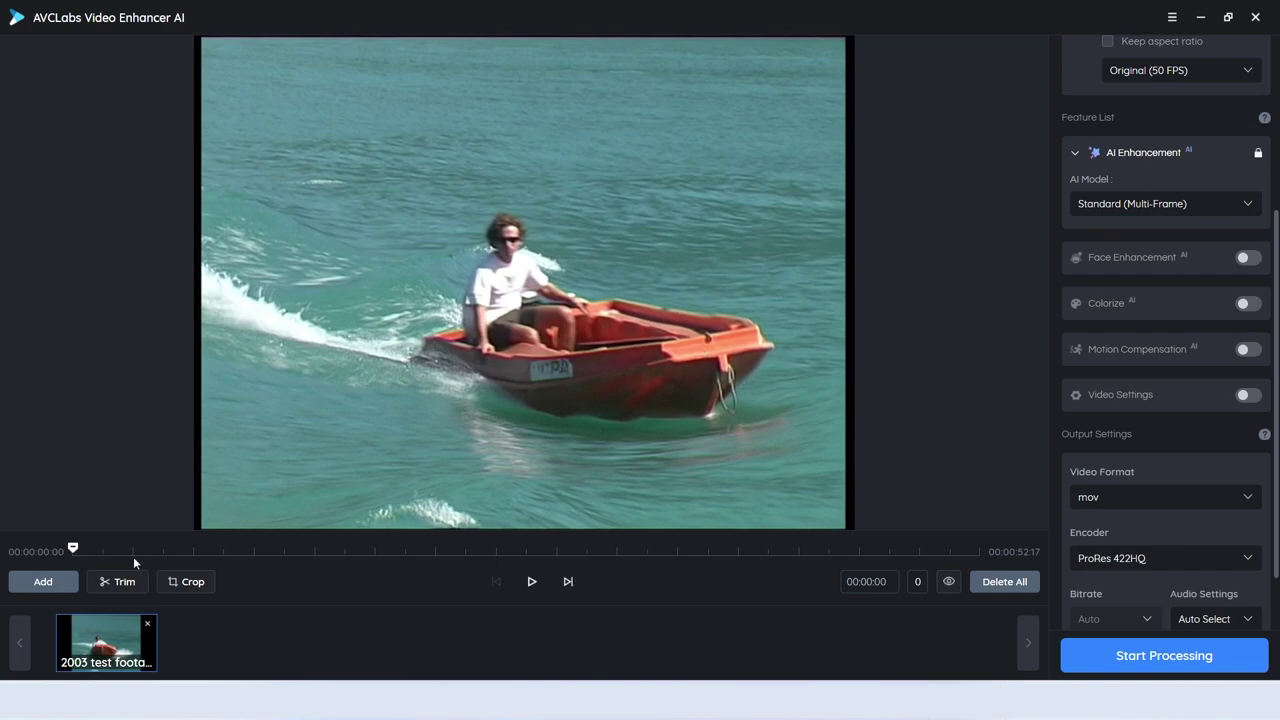
- Move the playhead to 00:00:02 on the boat shot and set the AI Enhancement model to Standard
drag(73, 548, 116, 546)
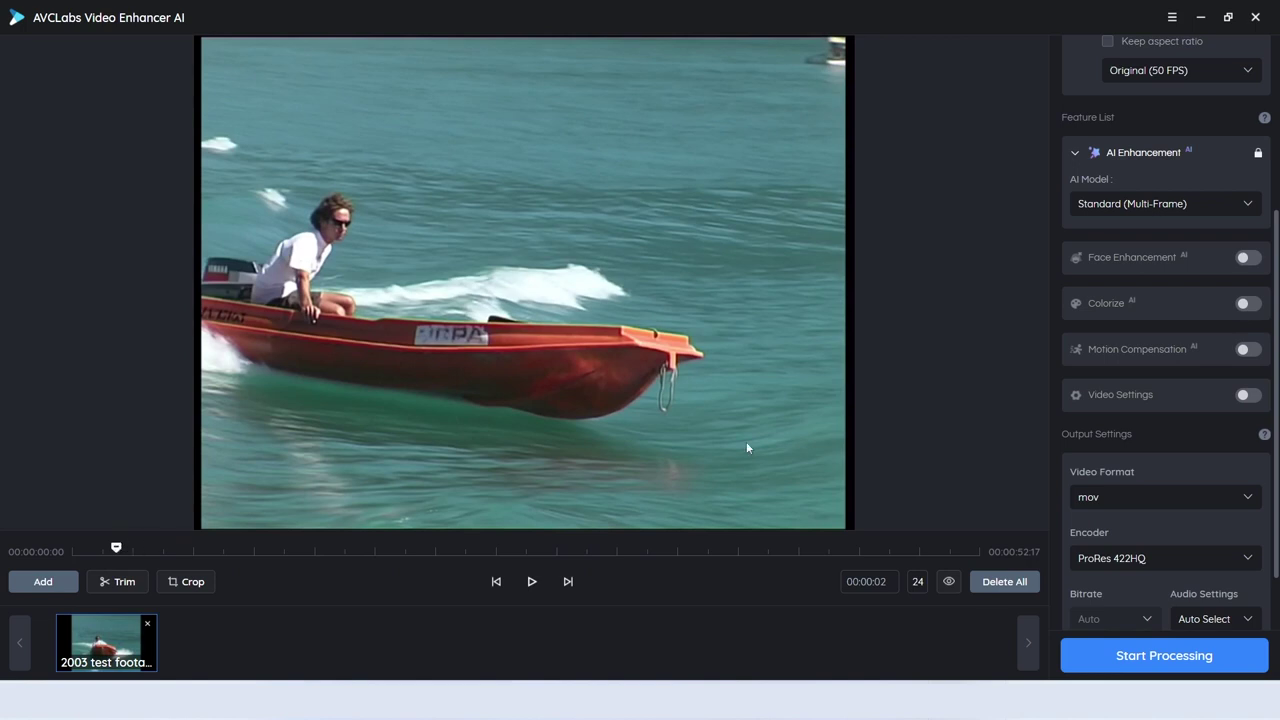
click(1133, 205)
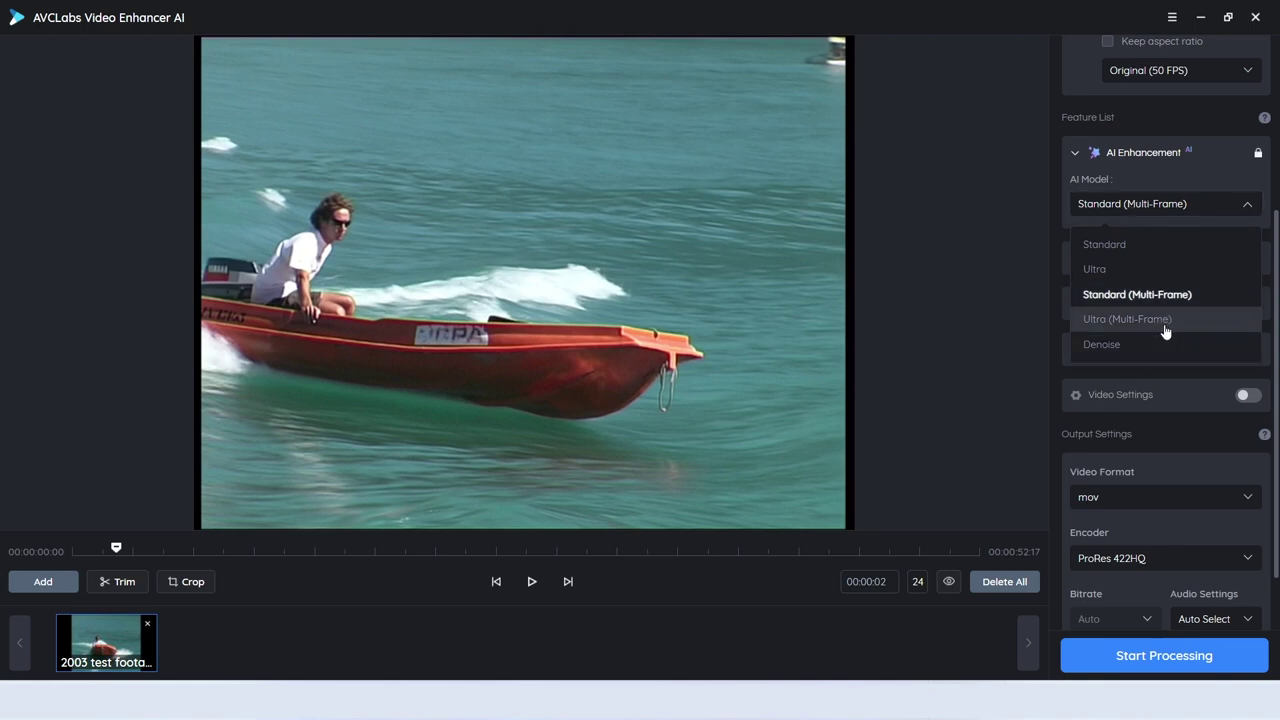
click(1100, 244)
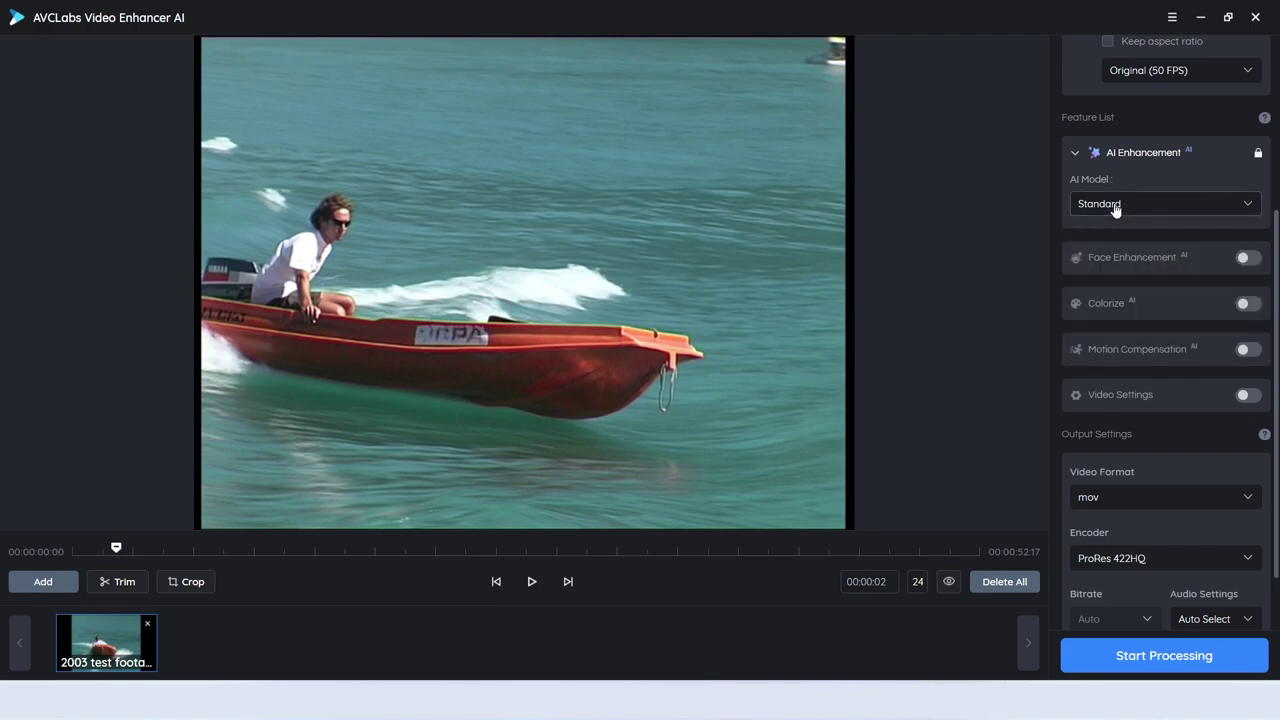
scroll(1144, 140, up, 2)
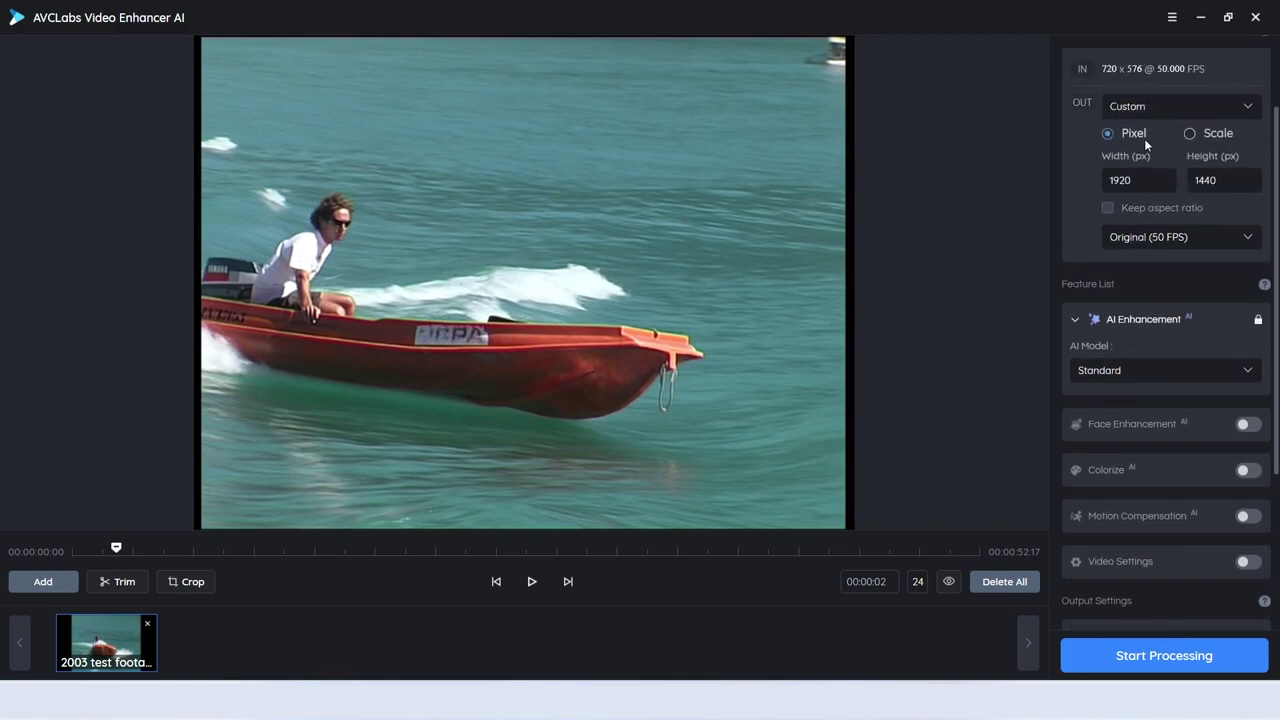
scroll(1146, 145, down, 2)
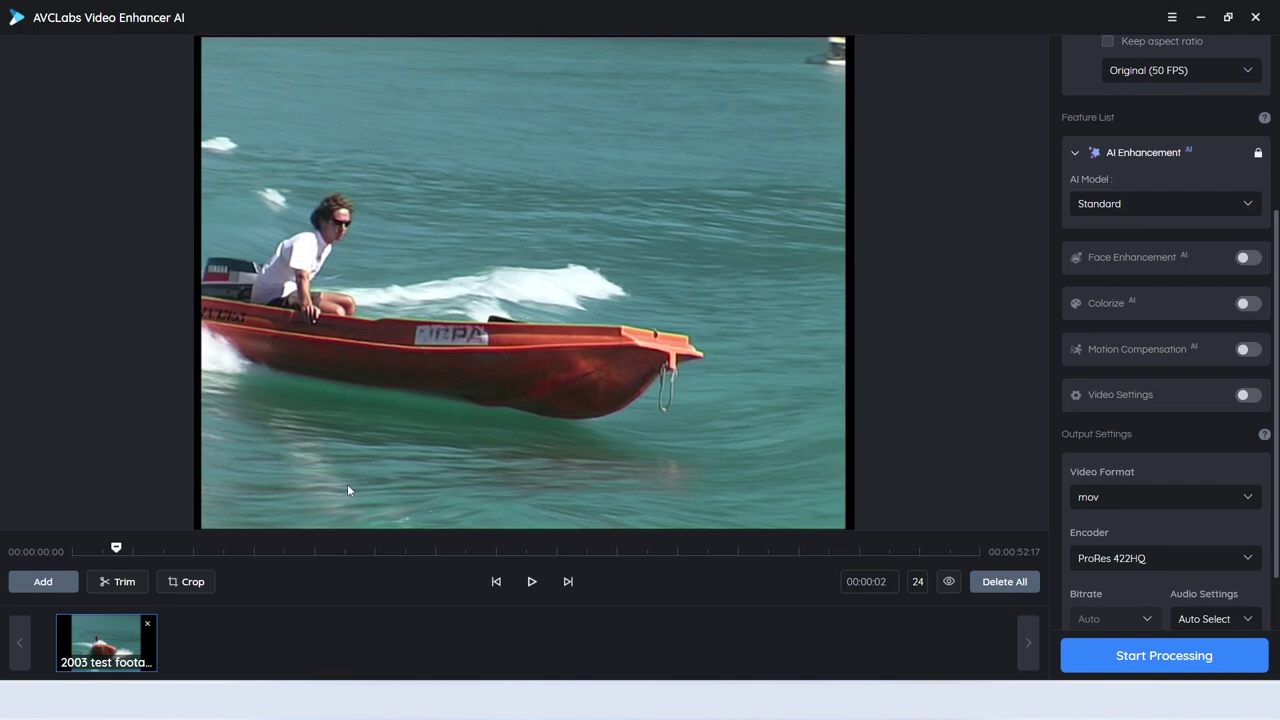
- Preview the Standard enhancement beside the original boat shot at 100% zoom and close the comparison
click(949, 582)
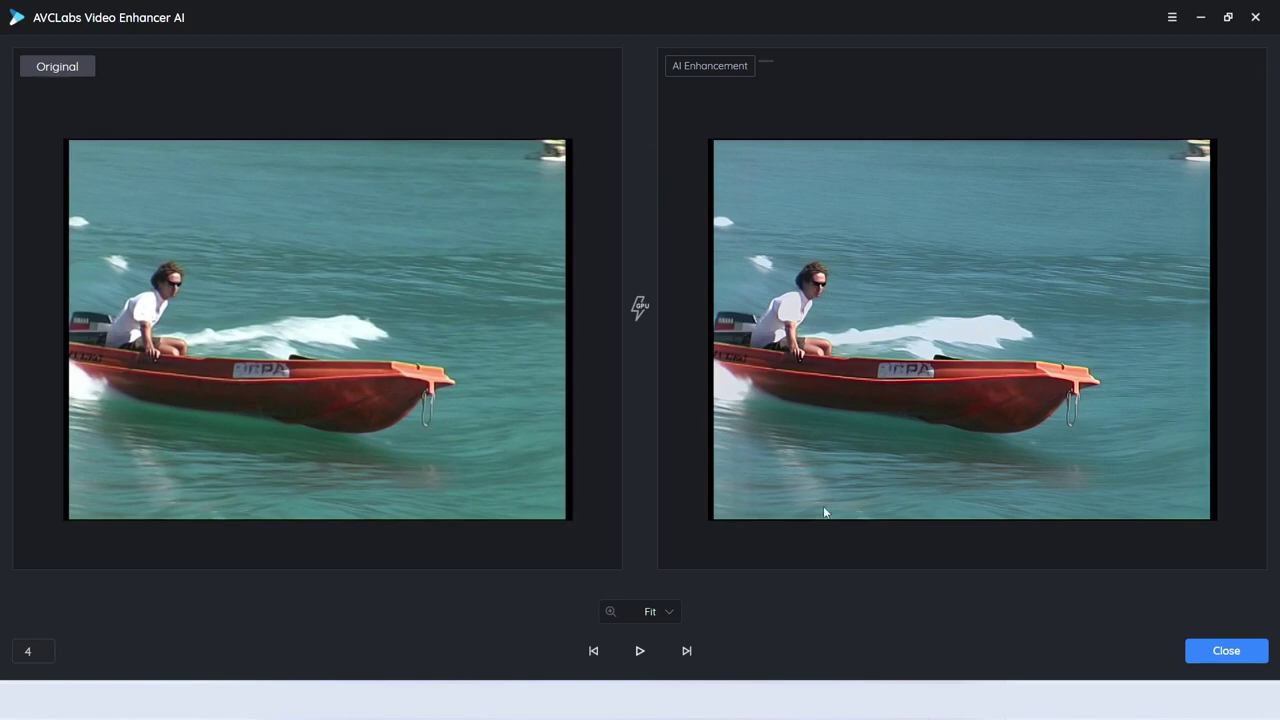
click(669, 612)
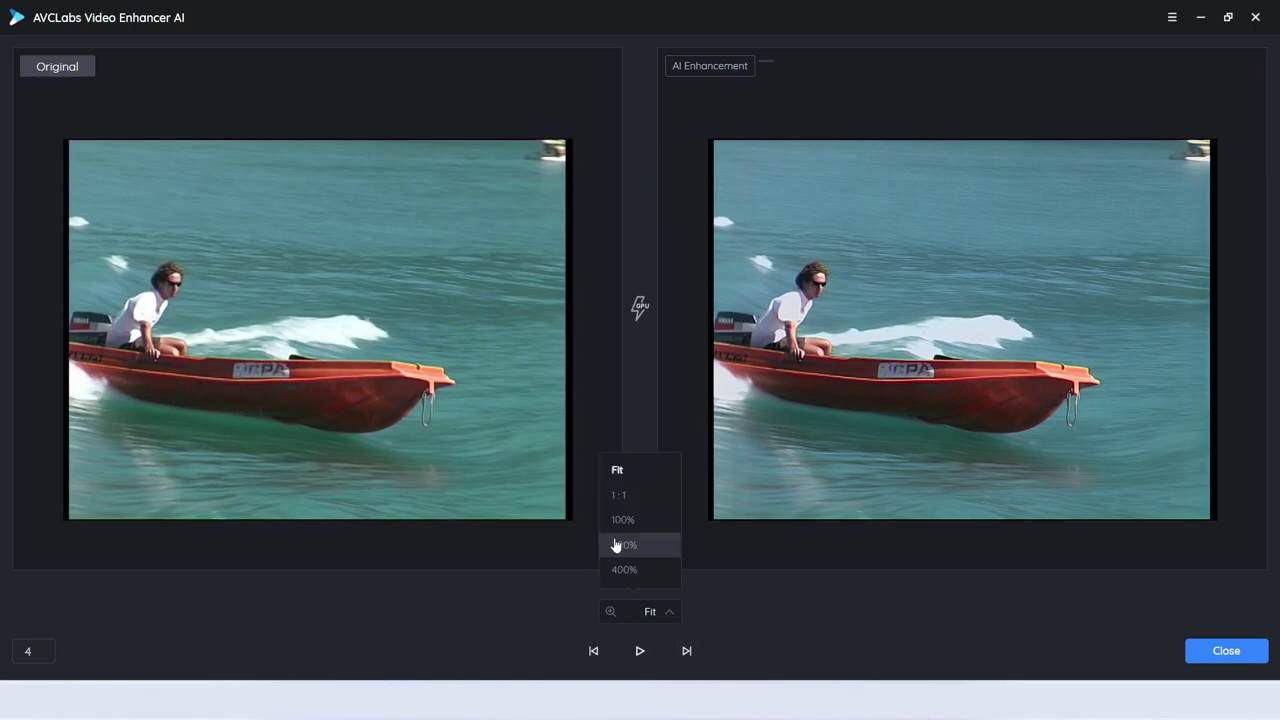
click(623, 521)
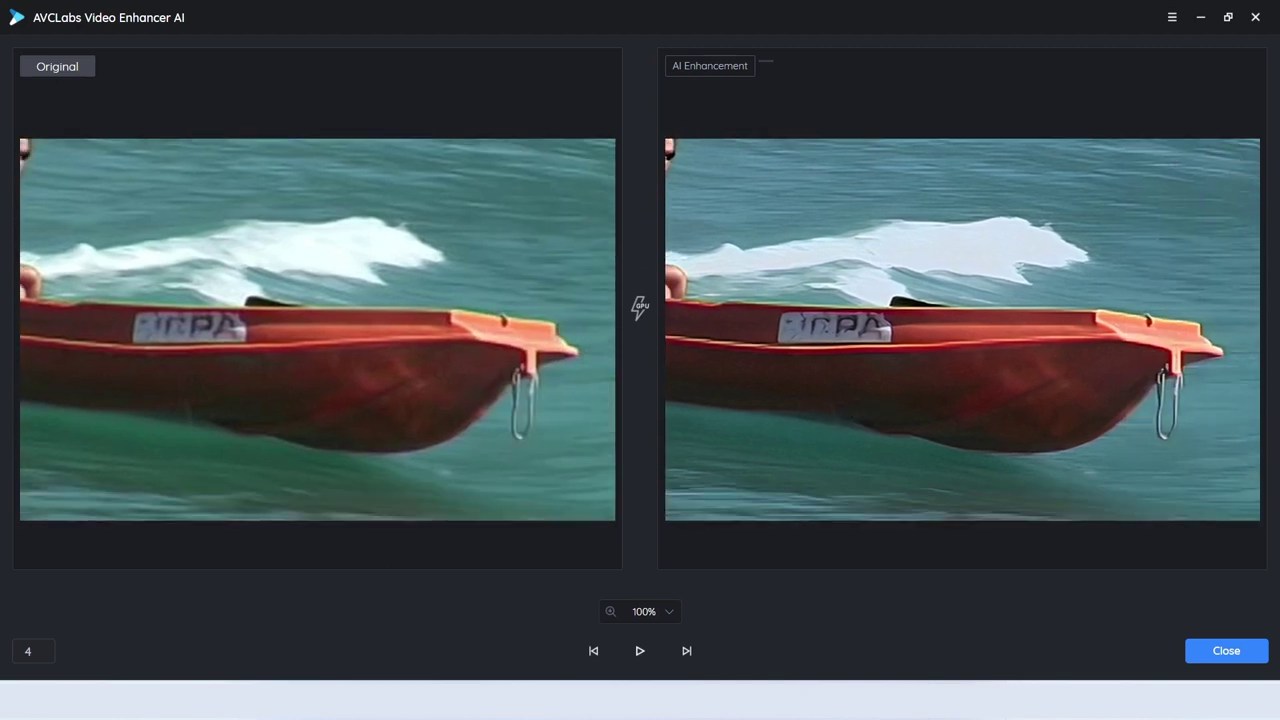
click(1228, 655)
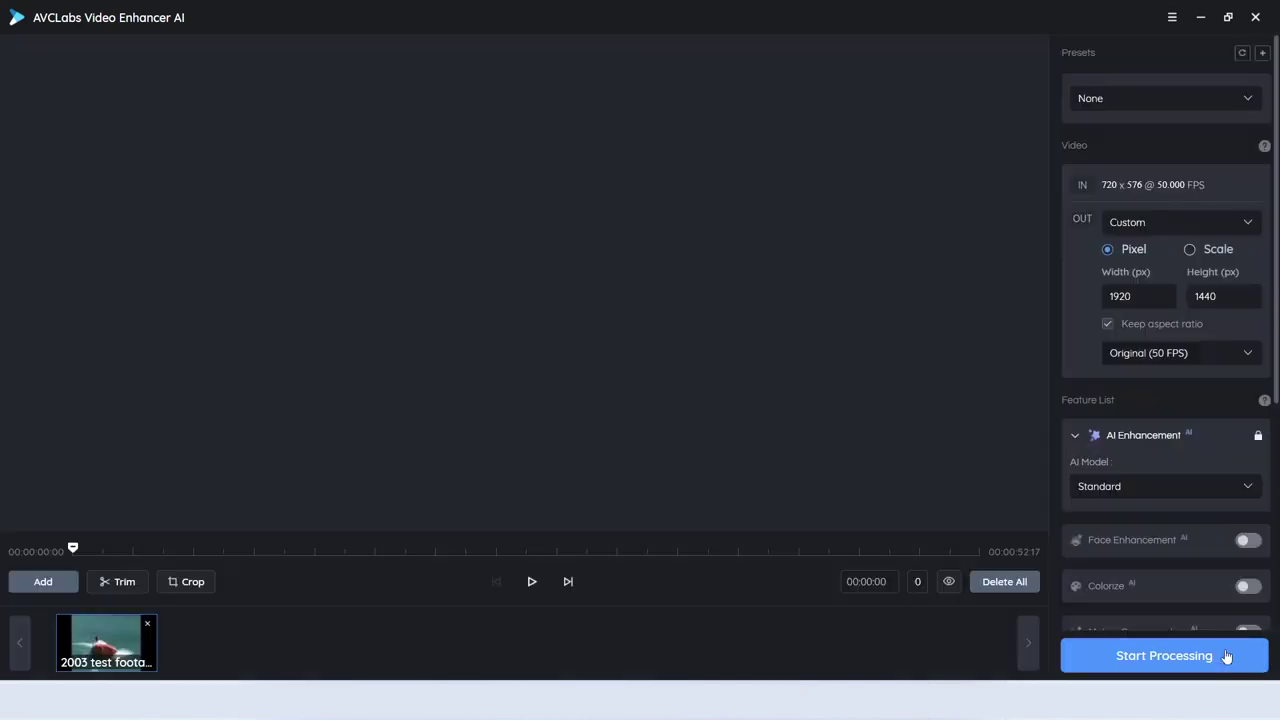
- Try the Ultra AI model and compare its preview with the original boat shot at 100% zoom
click(1164, 222)
click(1164, 222)
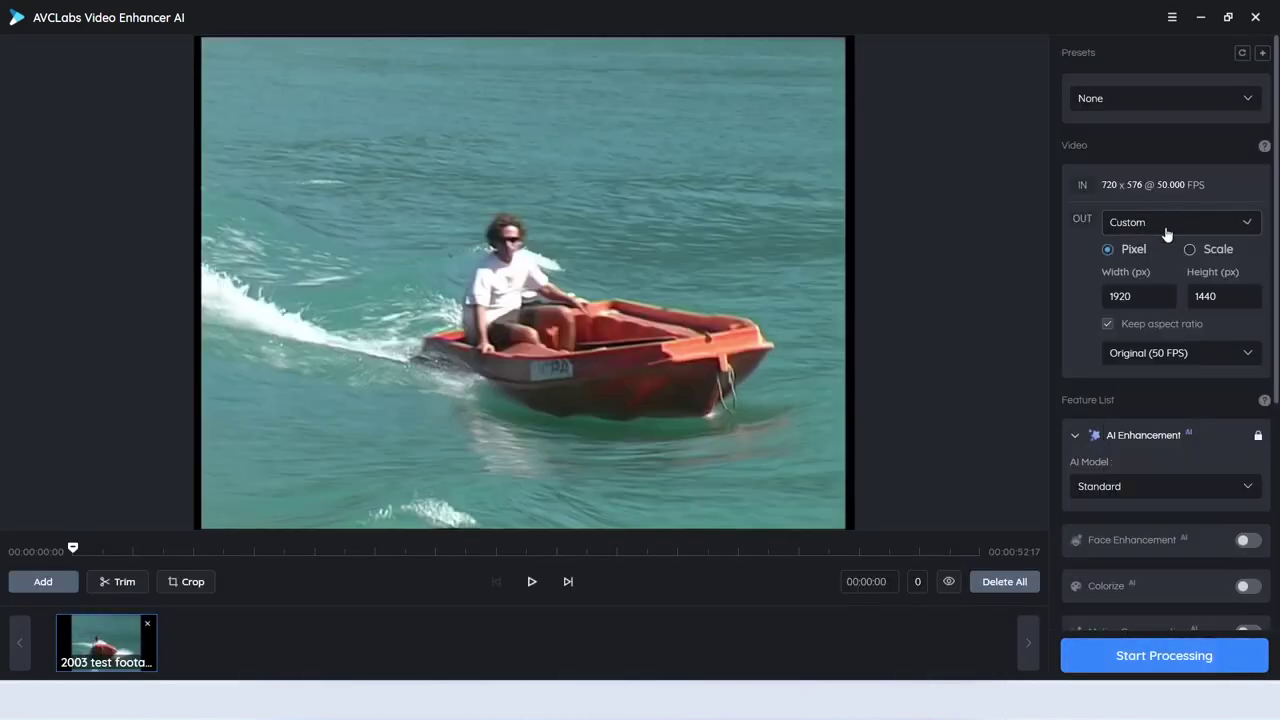
click(1164, 486)
click(1150, 548)
click(644, 611)
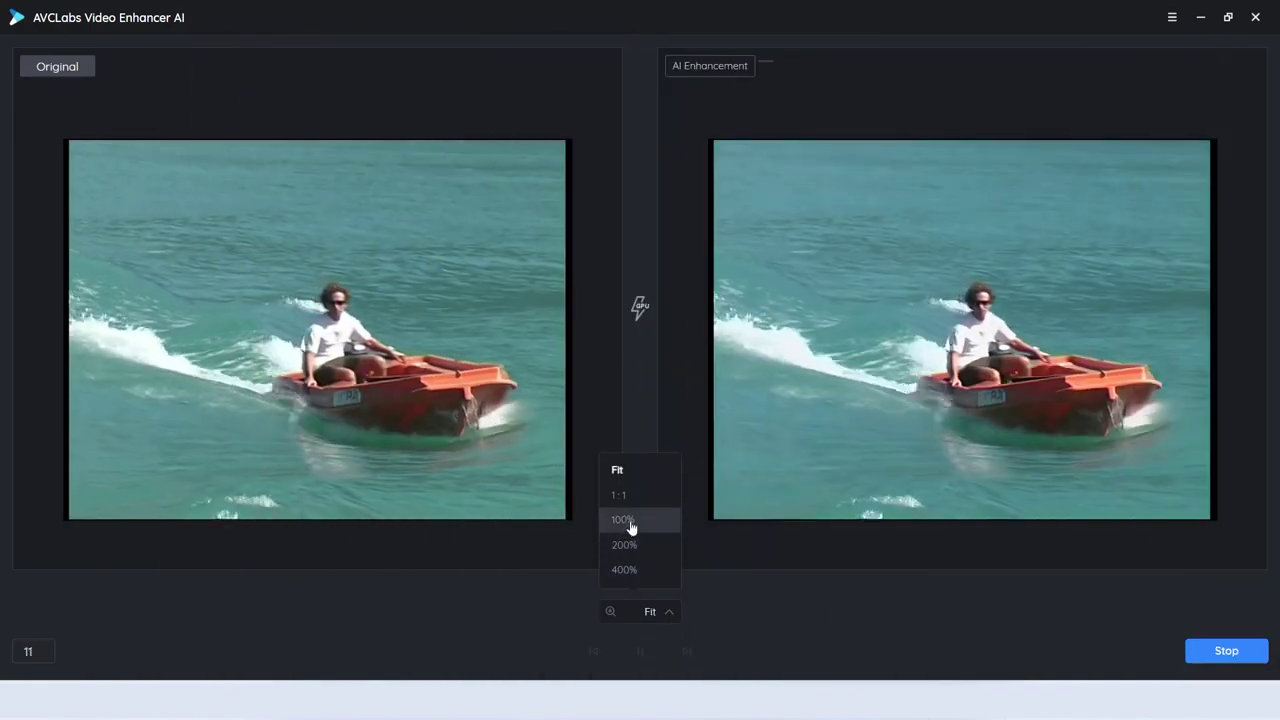
click(628, 521)
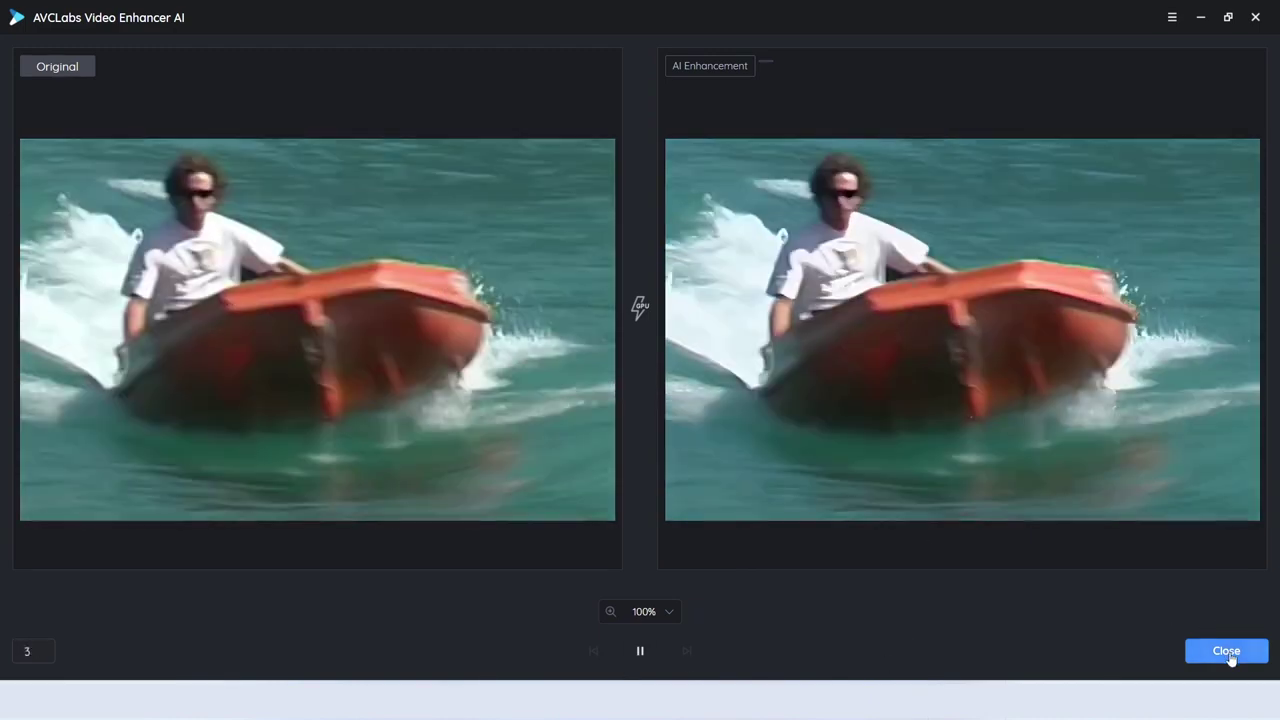
click(1229, 654)
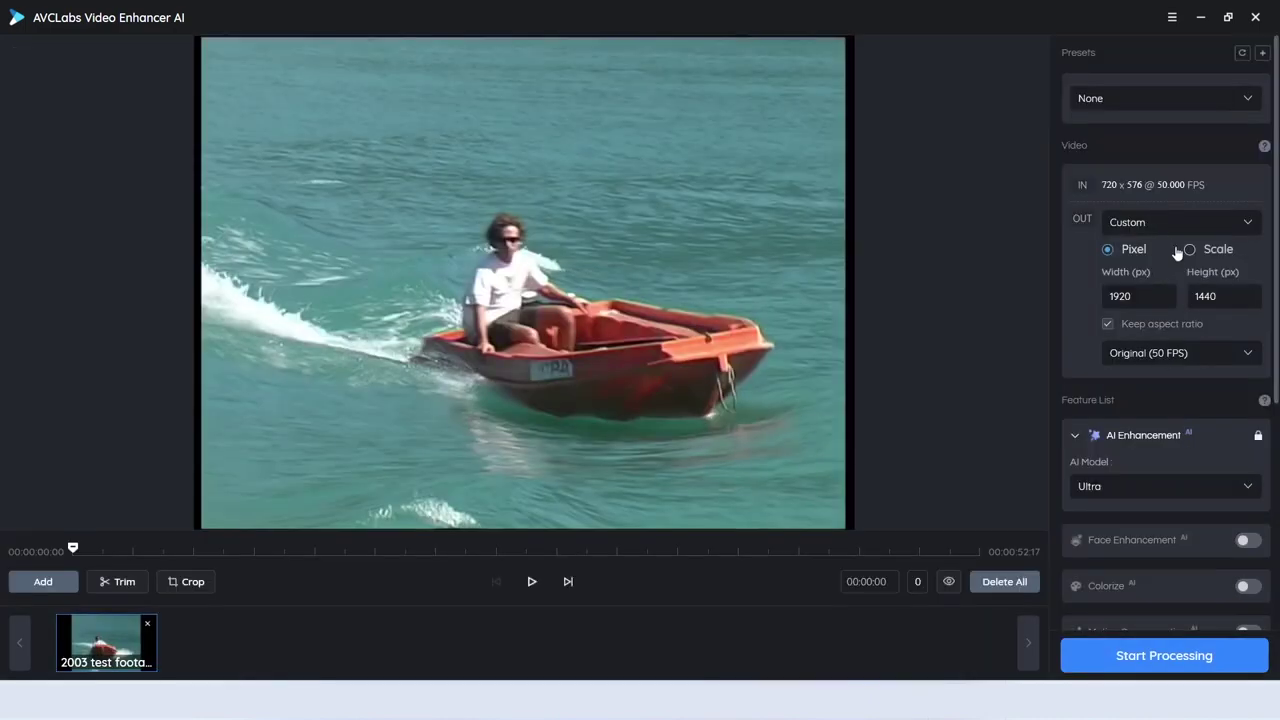
- Try the Standard (Multi-Frame) AI model and preview its enhancement of the boat shot
click(1174, 486)
click(1127, 582)
click(948, 581)
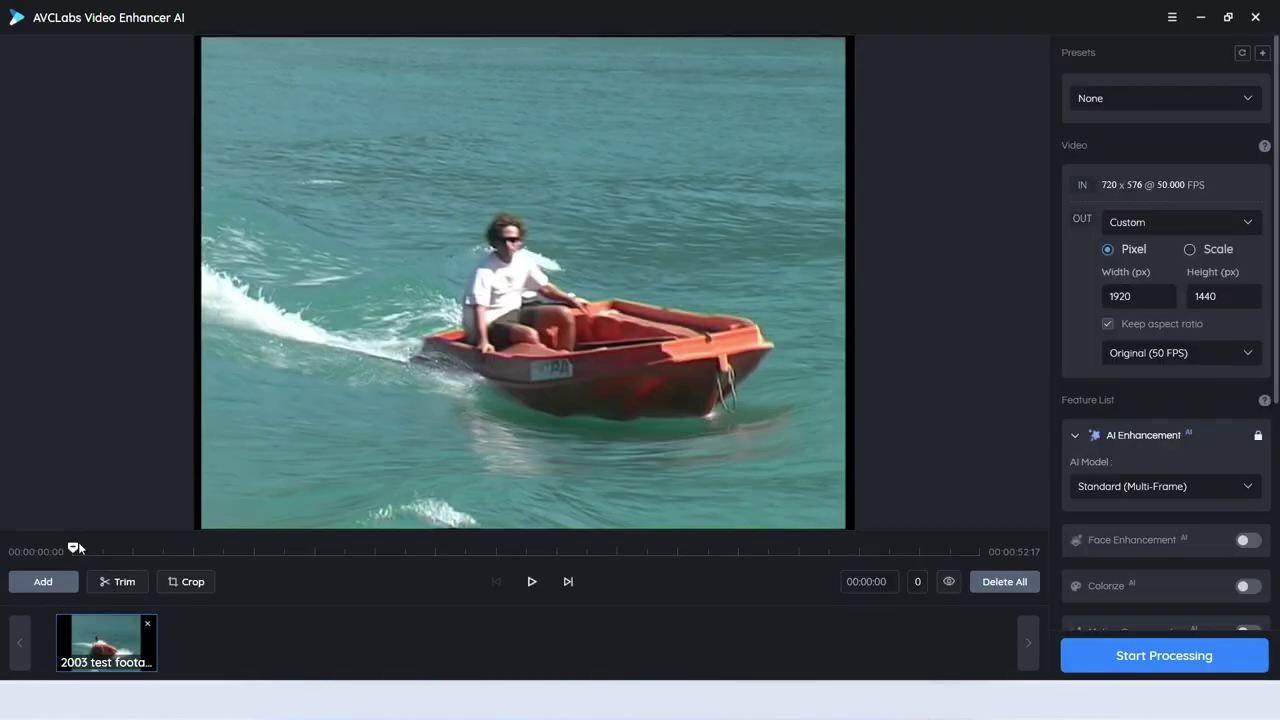
- Switch the AI model to Standard and preview the lakeside house shot at 00:00:09 at 1:1 zoom
mouse_move(74, 548)
mouse_down()
mouse_move(190, 548)
mouse_move(74, 556)
mouse_up()
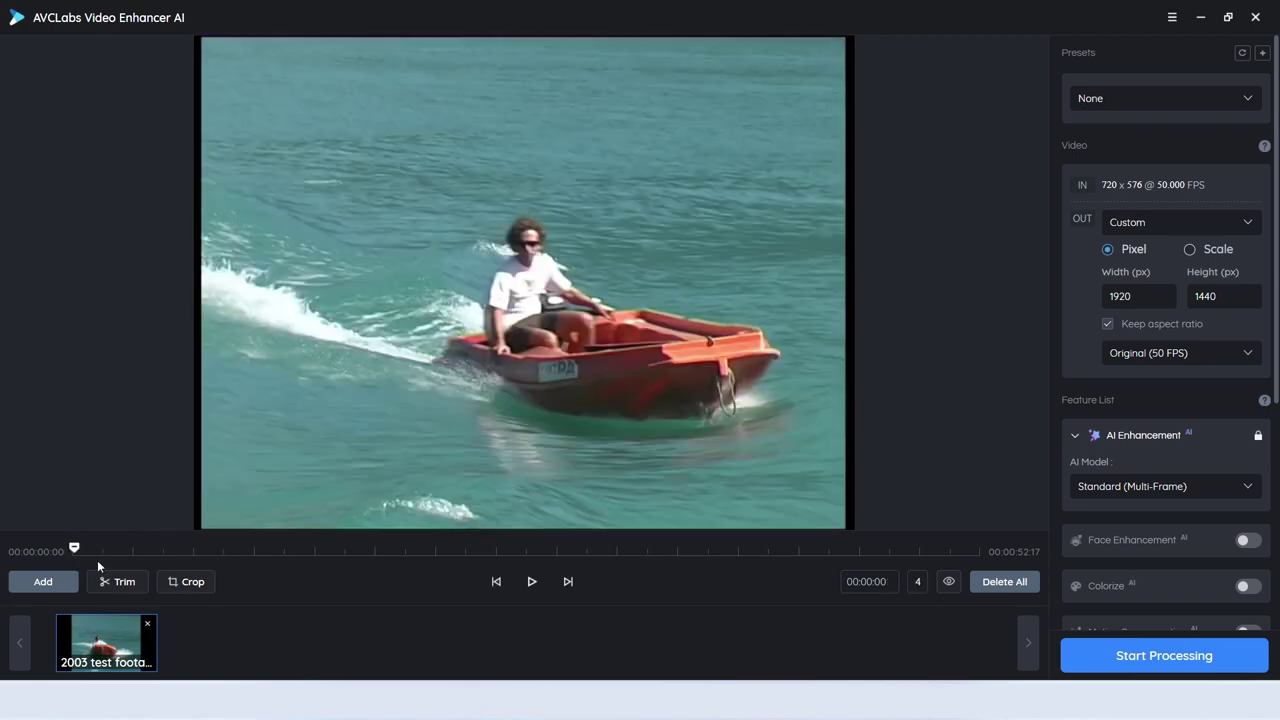
drag(74, 548, 231, 557)
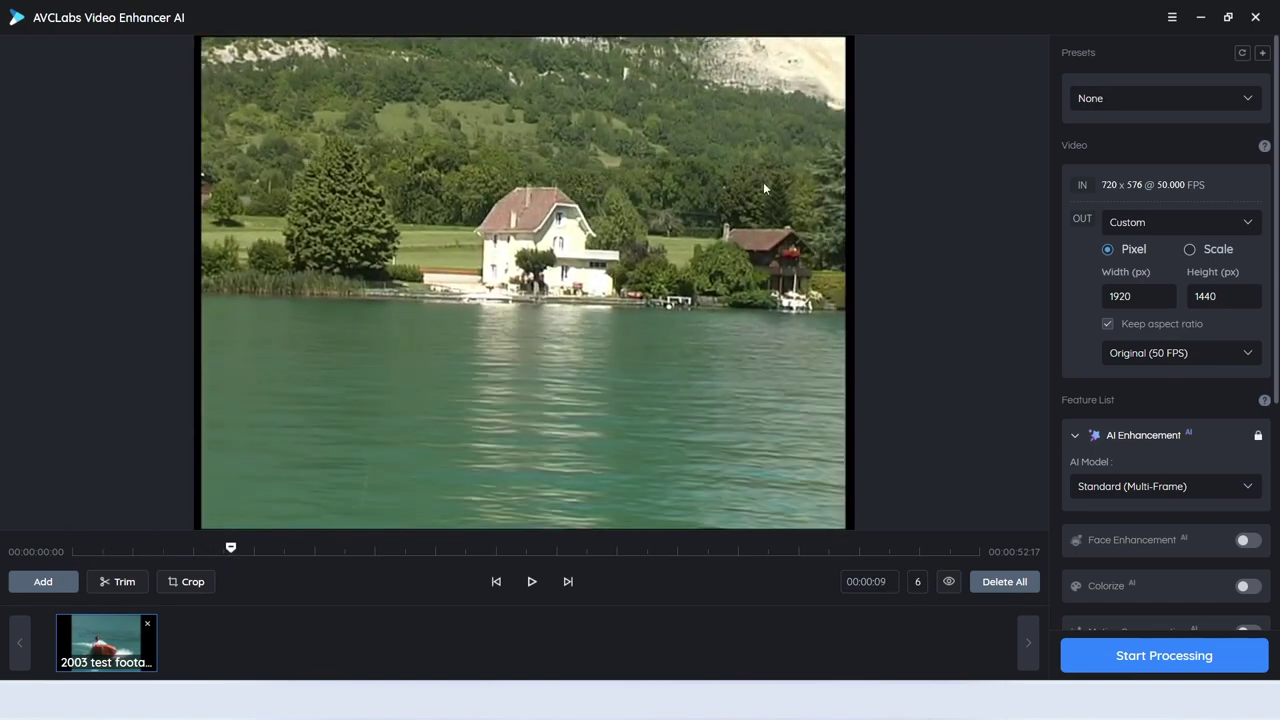
click(1160, 486)
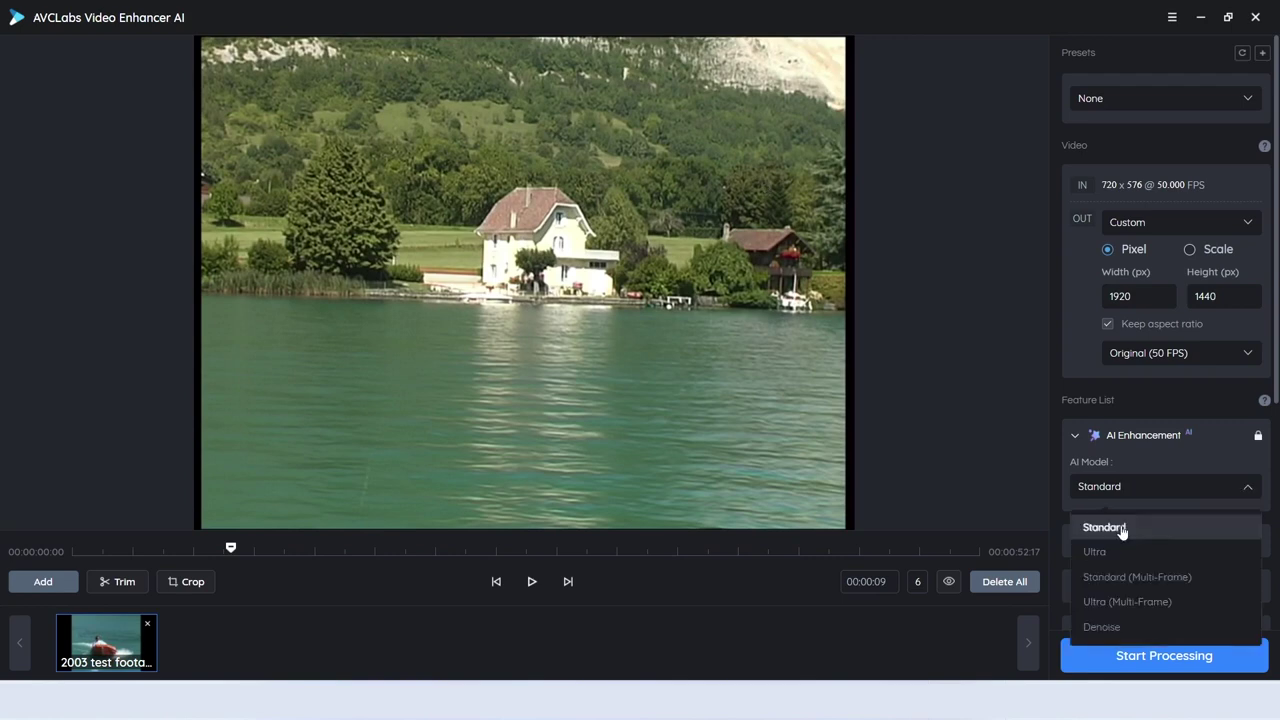
click(1112, 527)
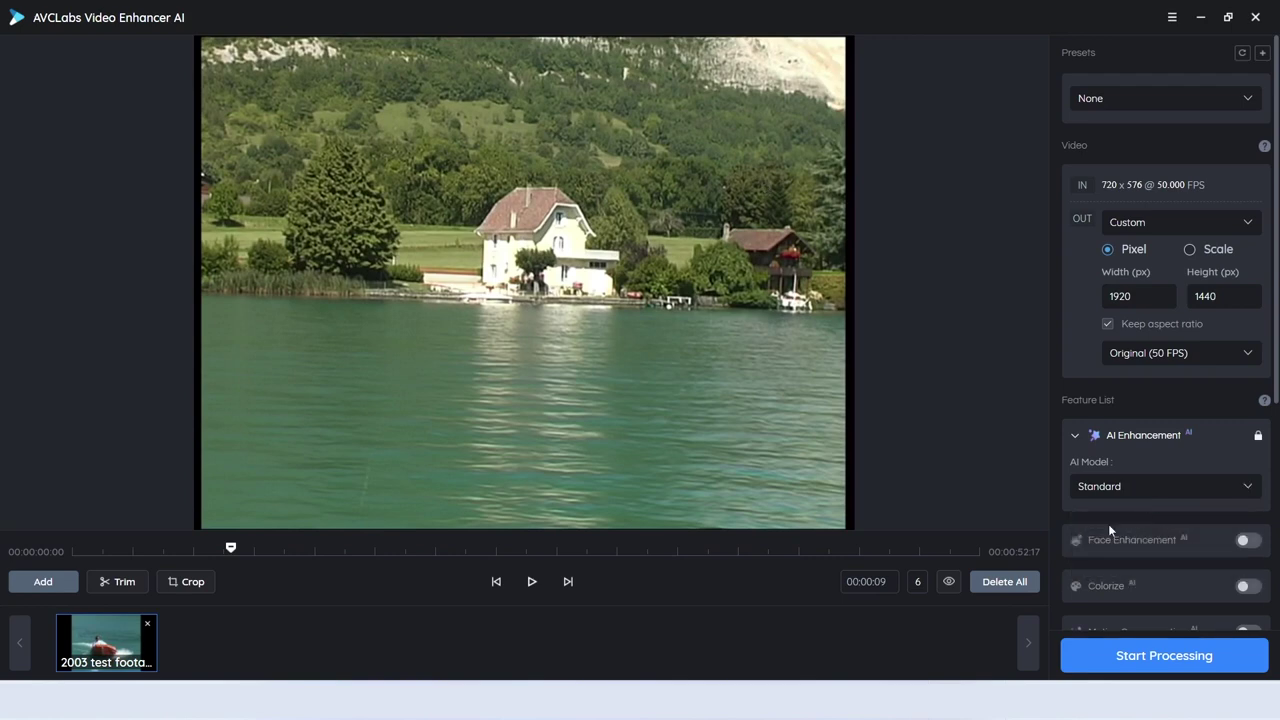
click(949, 582)
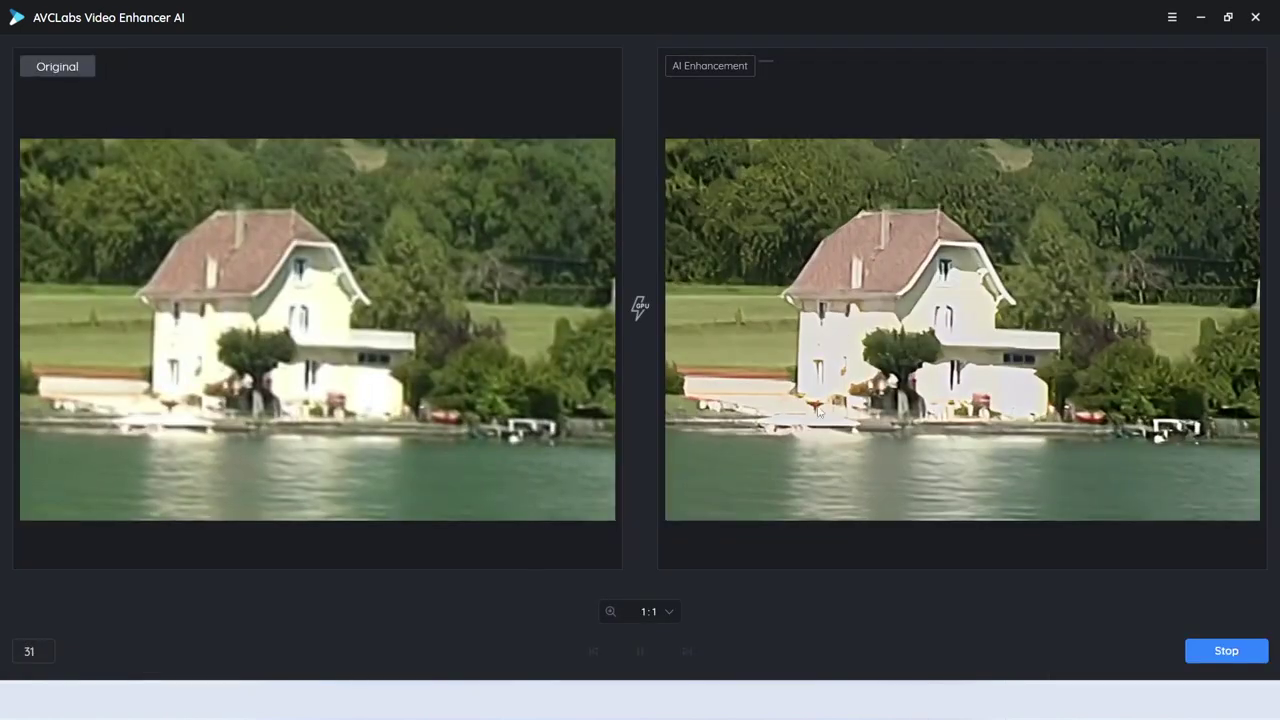
key(space)
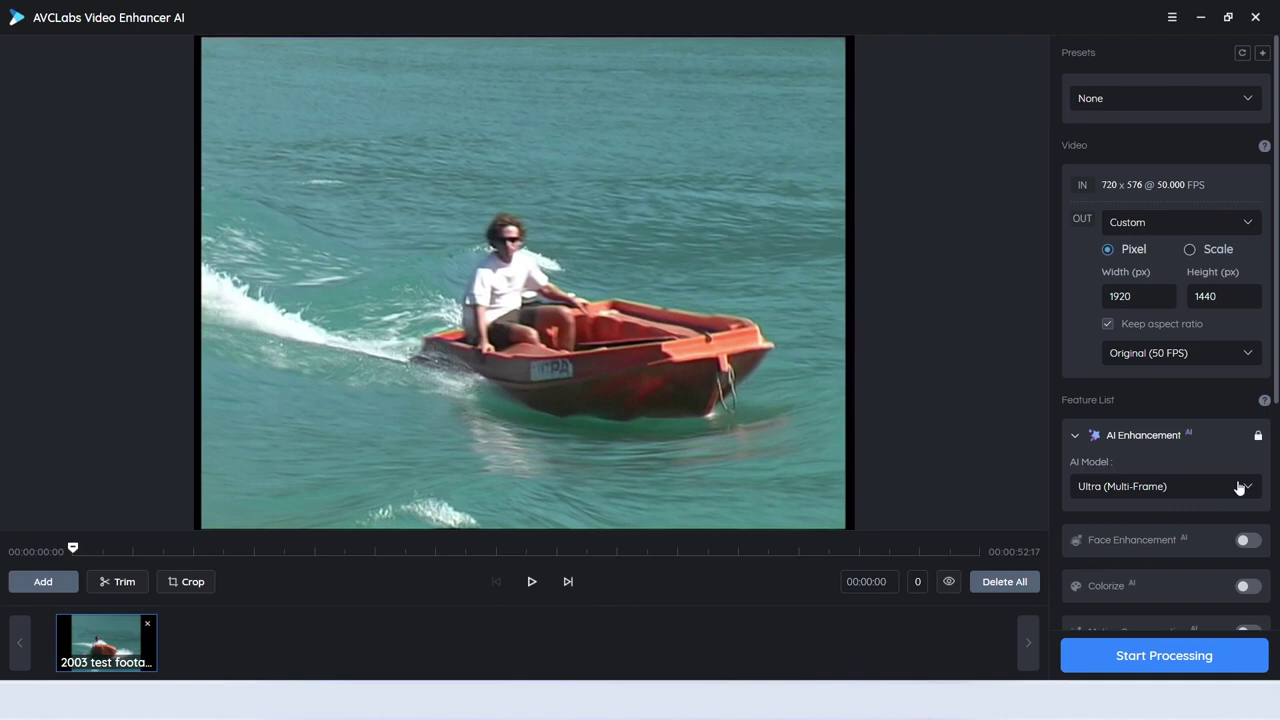
- Set the AI Enhancement model to Standard and start a preview of the lakeside house shot at 00:00:08
click(1239, 487)
click(1100, 527)
click(224, 550)
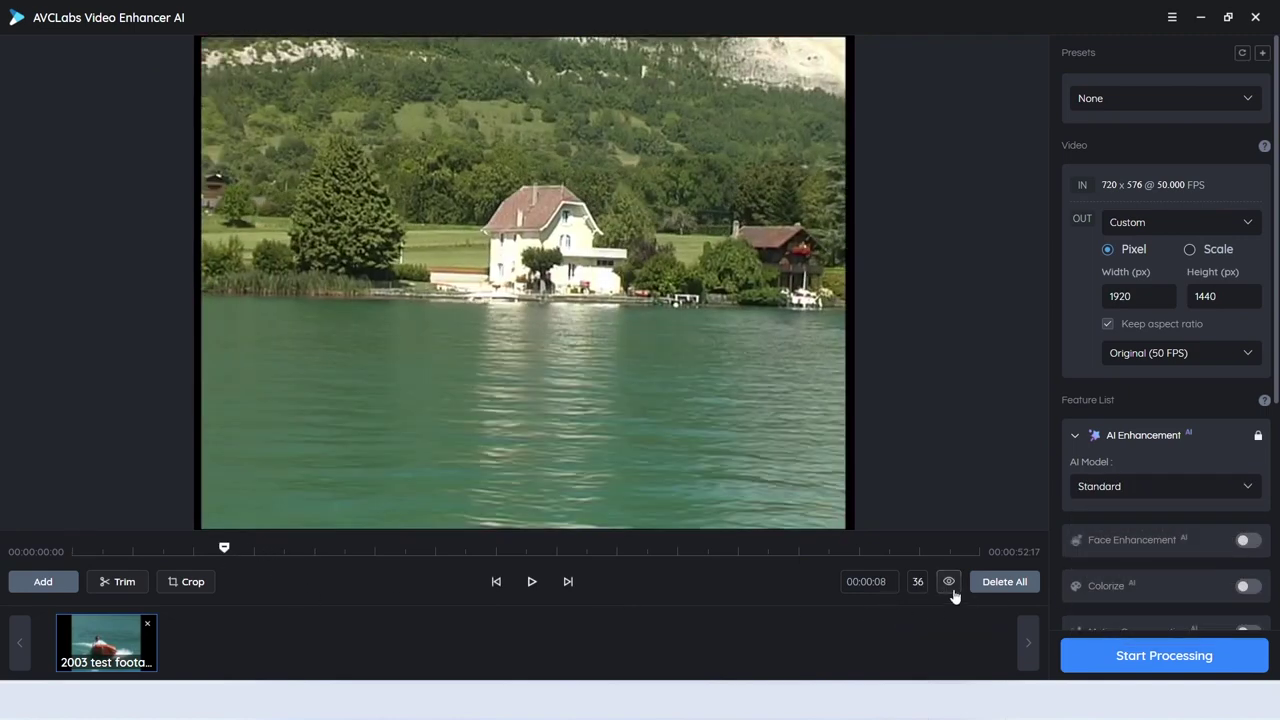
click(947, 581)
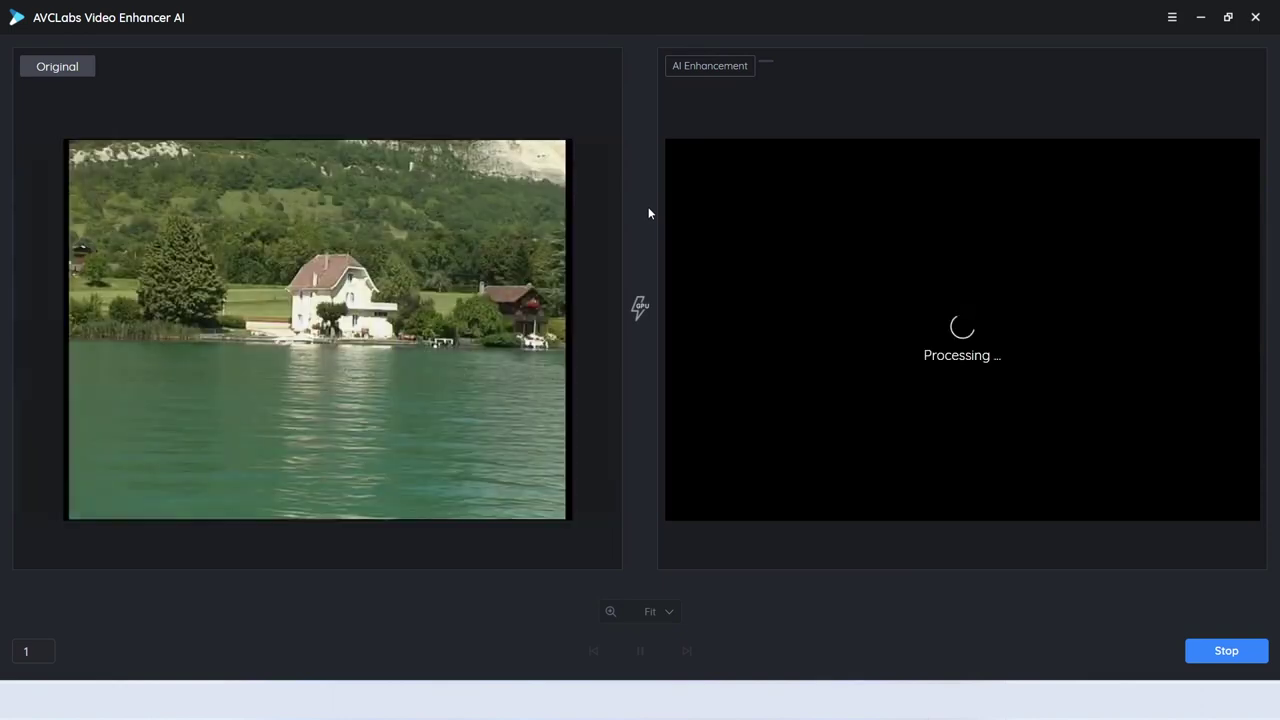
- Compare the original and enhanced house at 1:1 zoom, play the preview and close it
click(668, 611)
click(639, 497)
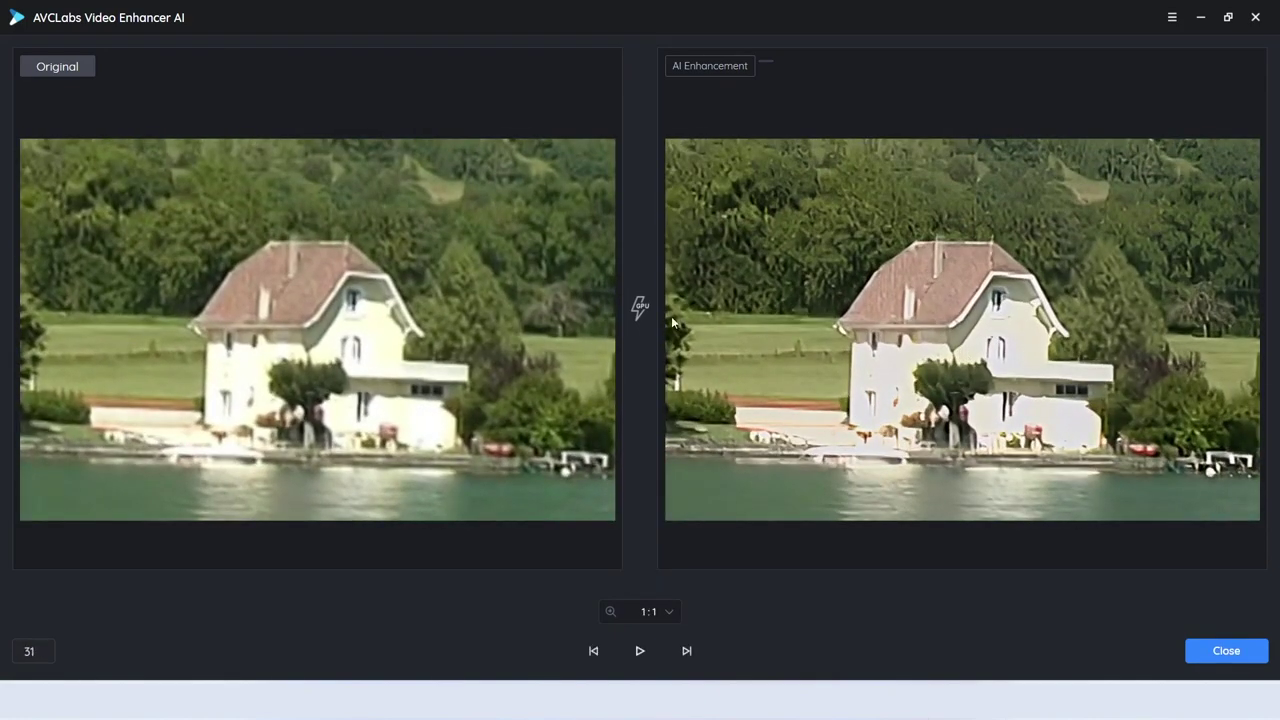
key(space)
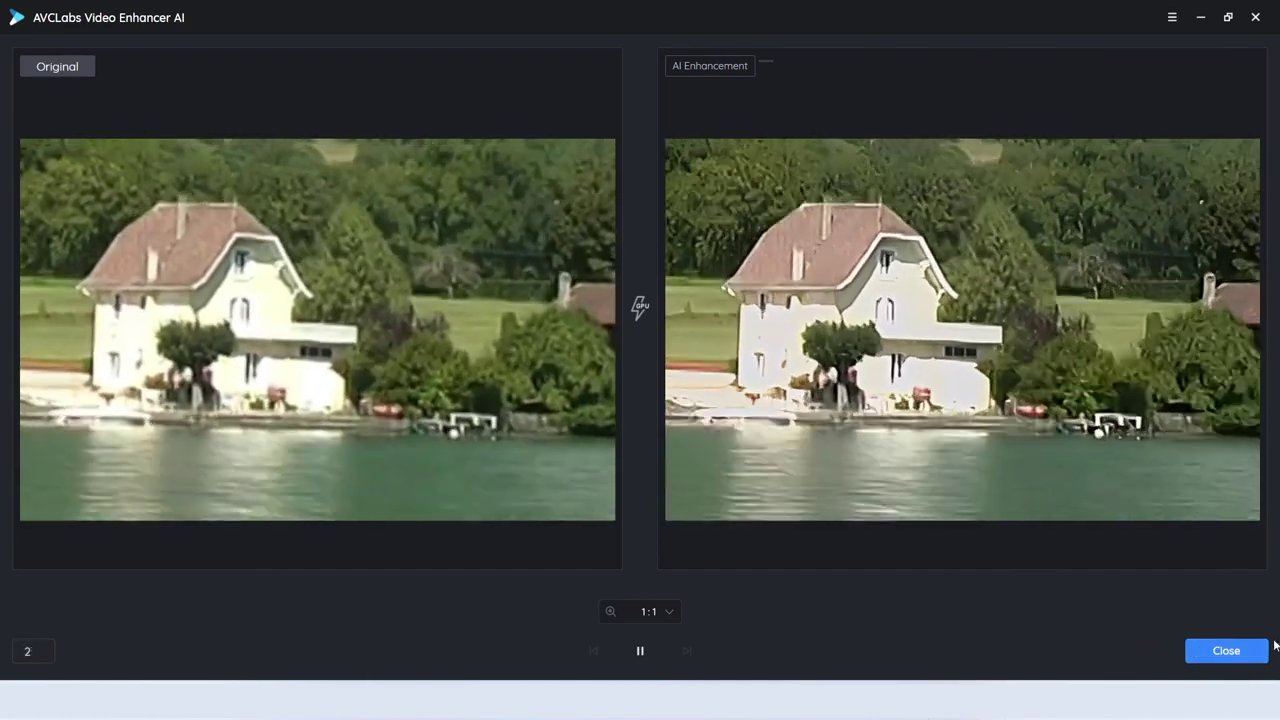
click(1228, 651)
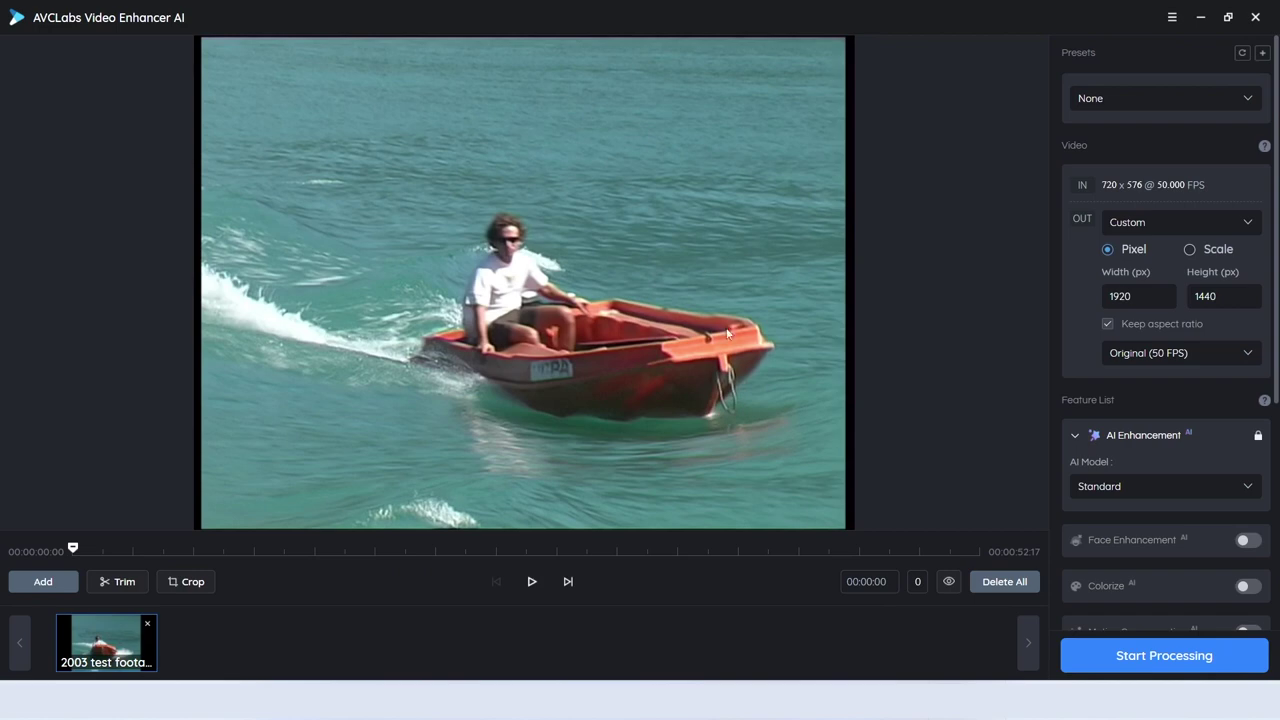
- Preview the enhancement of the lakeside house shot from 00:00:10 at Fit zoom and close the comparison
scroll(1146, 598, down, 5)
scroll(1143, 598, down, 2)
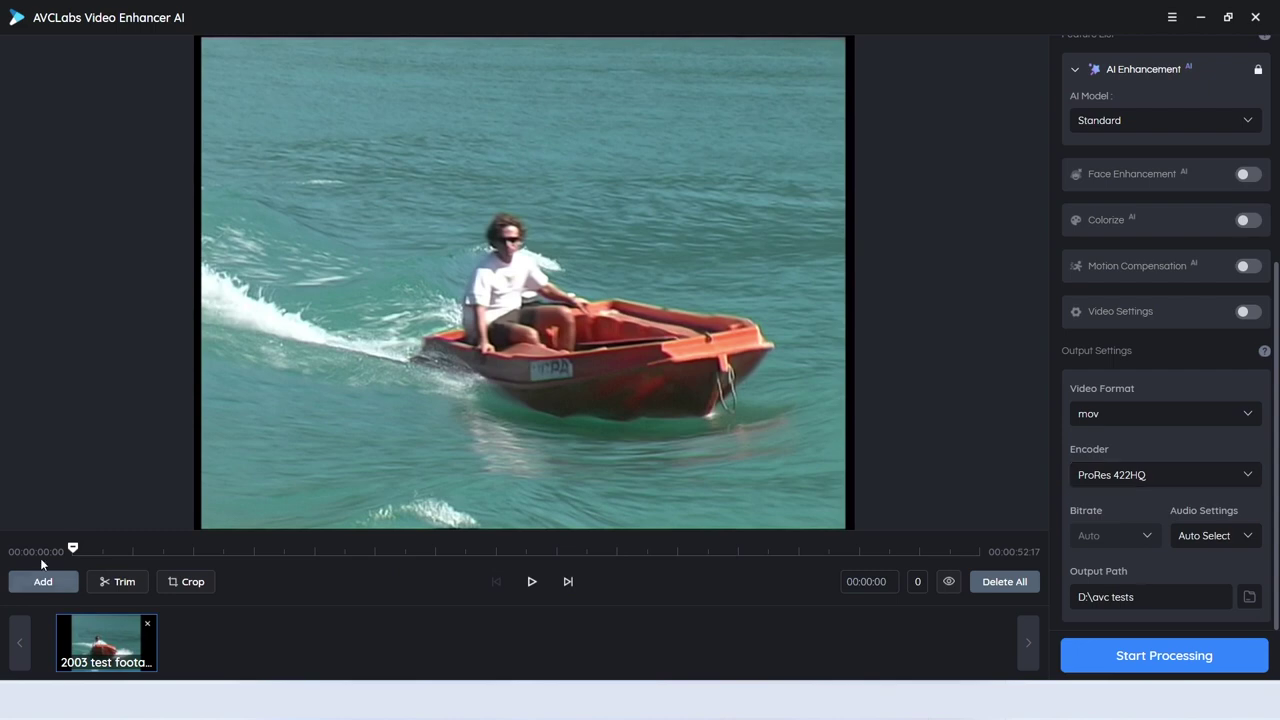
drag(75, 552, 257, 563)
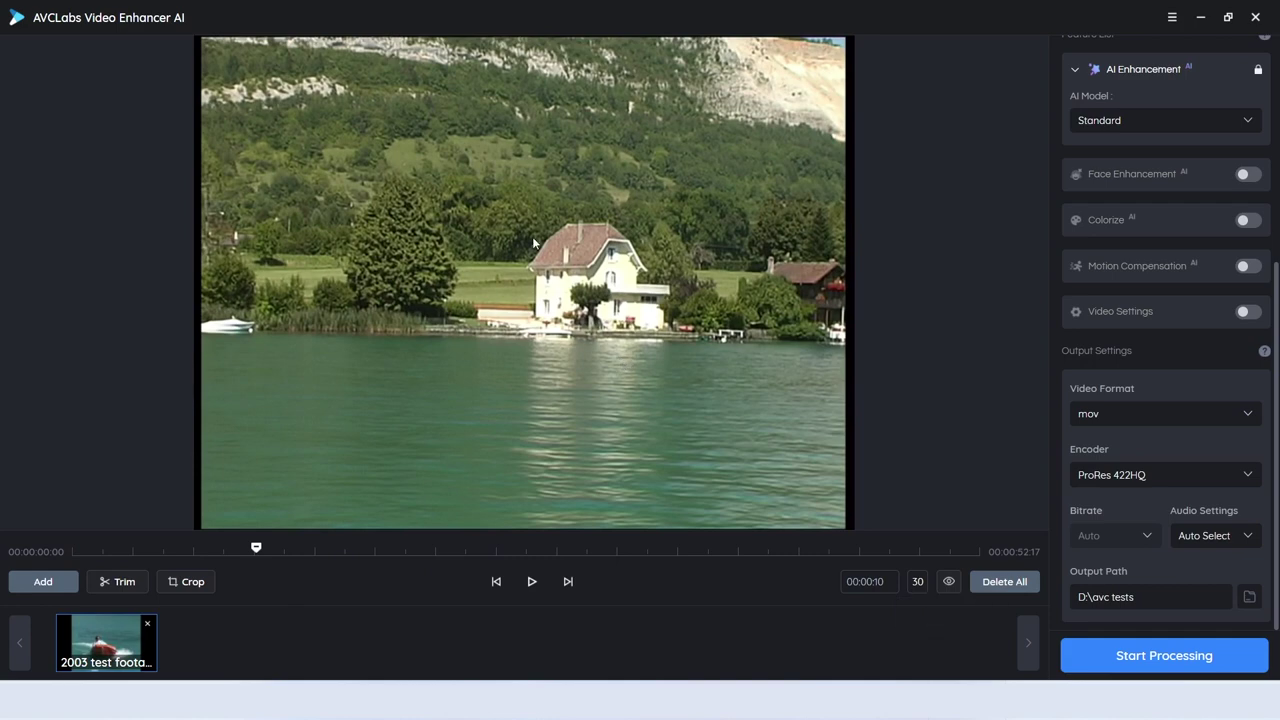
click(952, 581)
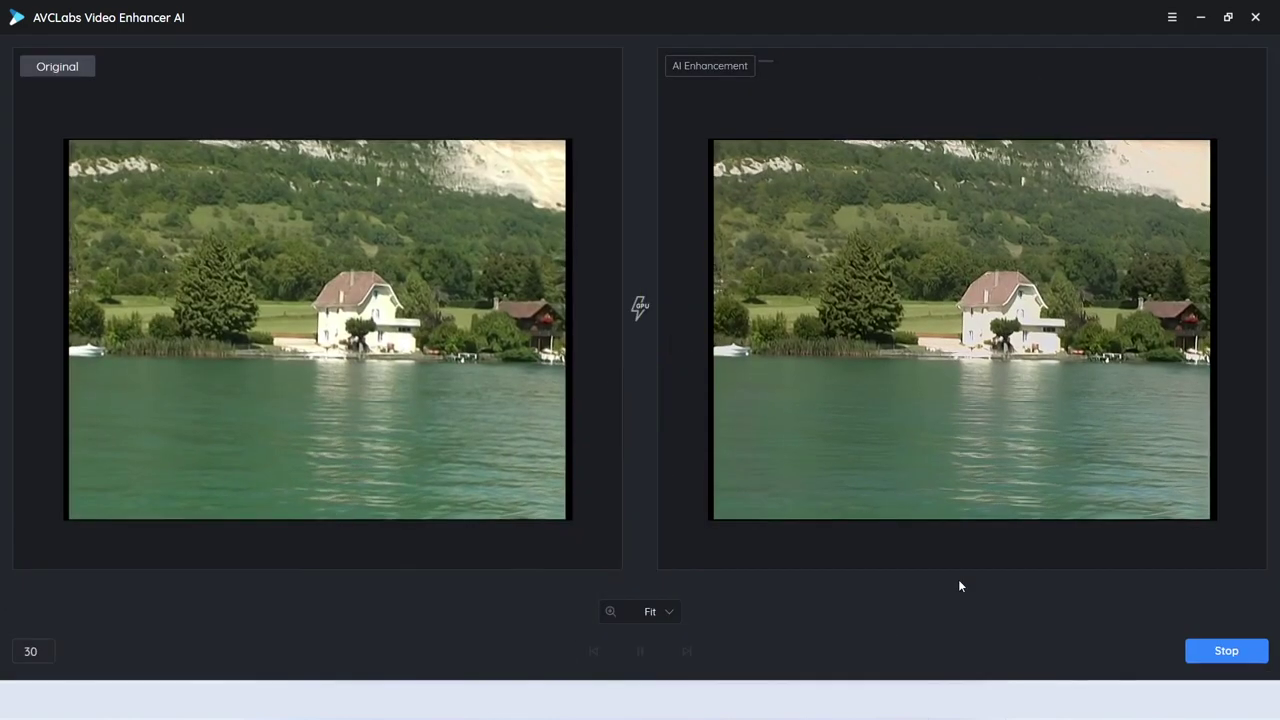
click(1237, 651)
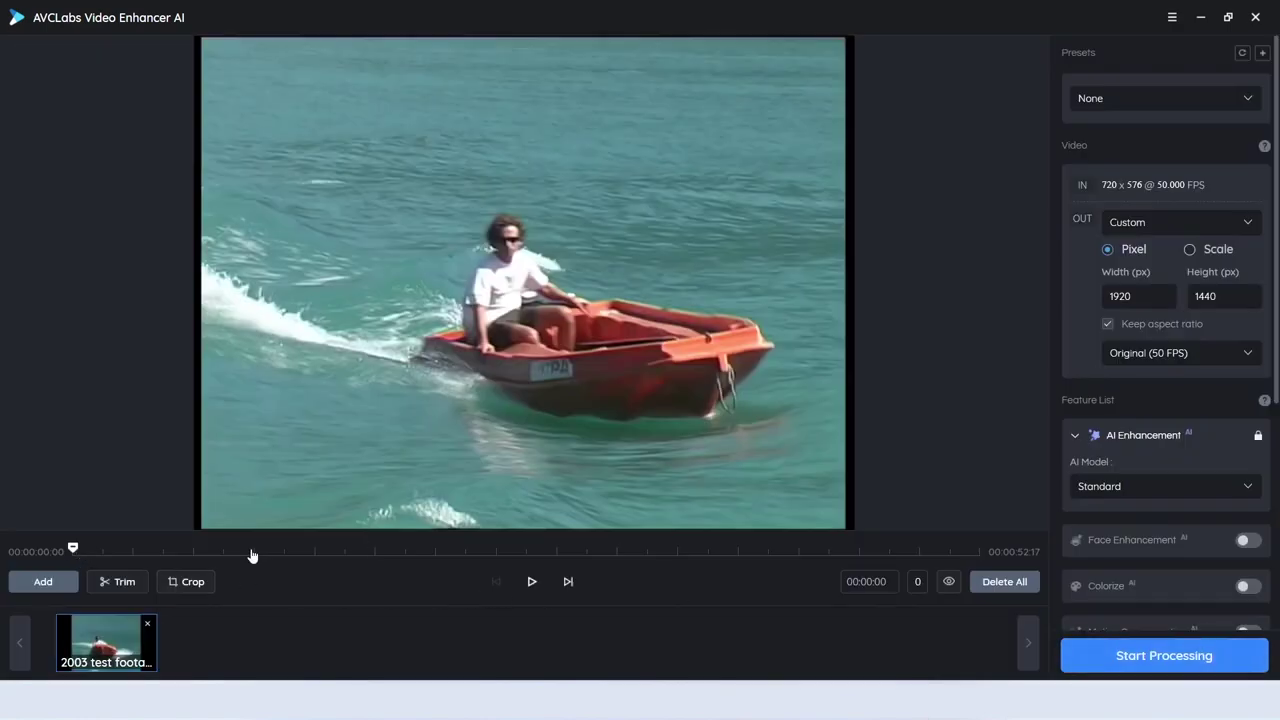
- Go through the leaves shot at 00:00:12 and set the playhead time to 00:00:27 on the train shot
drag(73, 549, 286, 558)
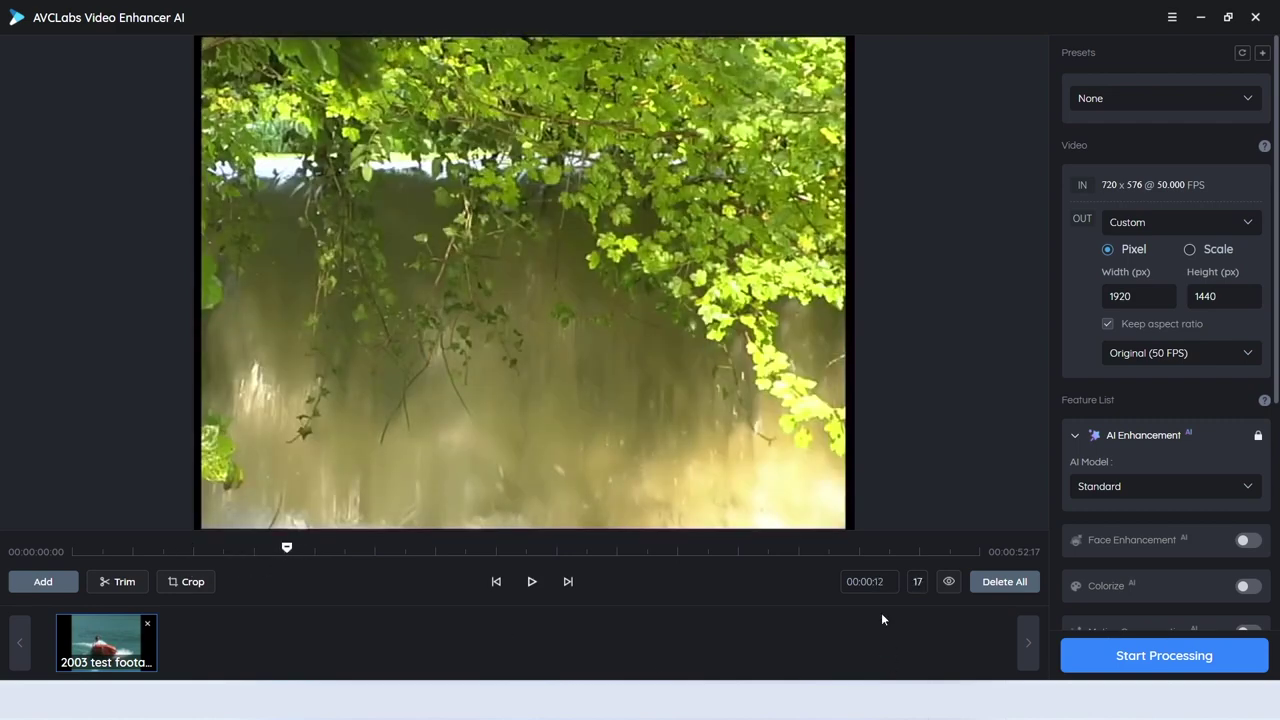
click(866, 584)
scroll(938, 460, down, 3)
click(938, 498)
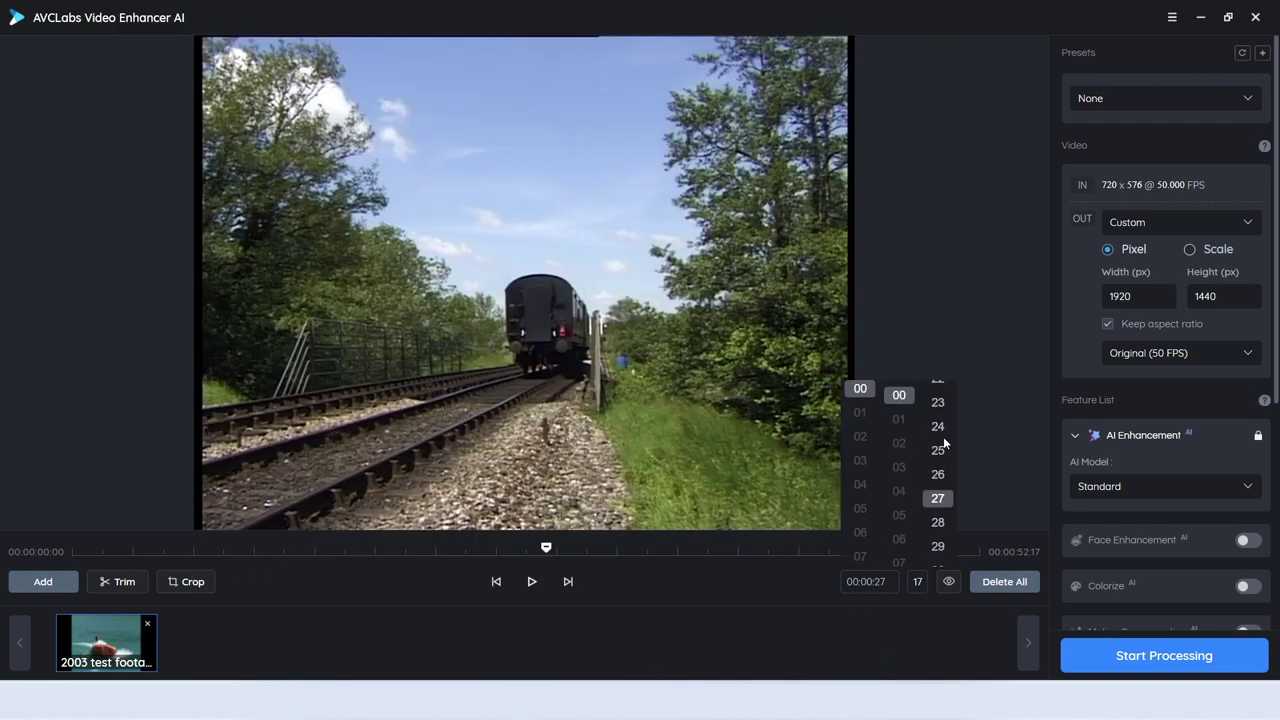
click(546, 549)
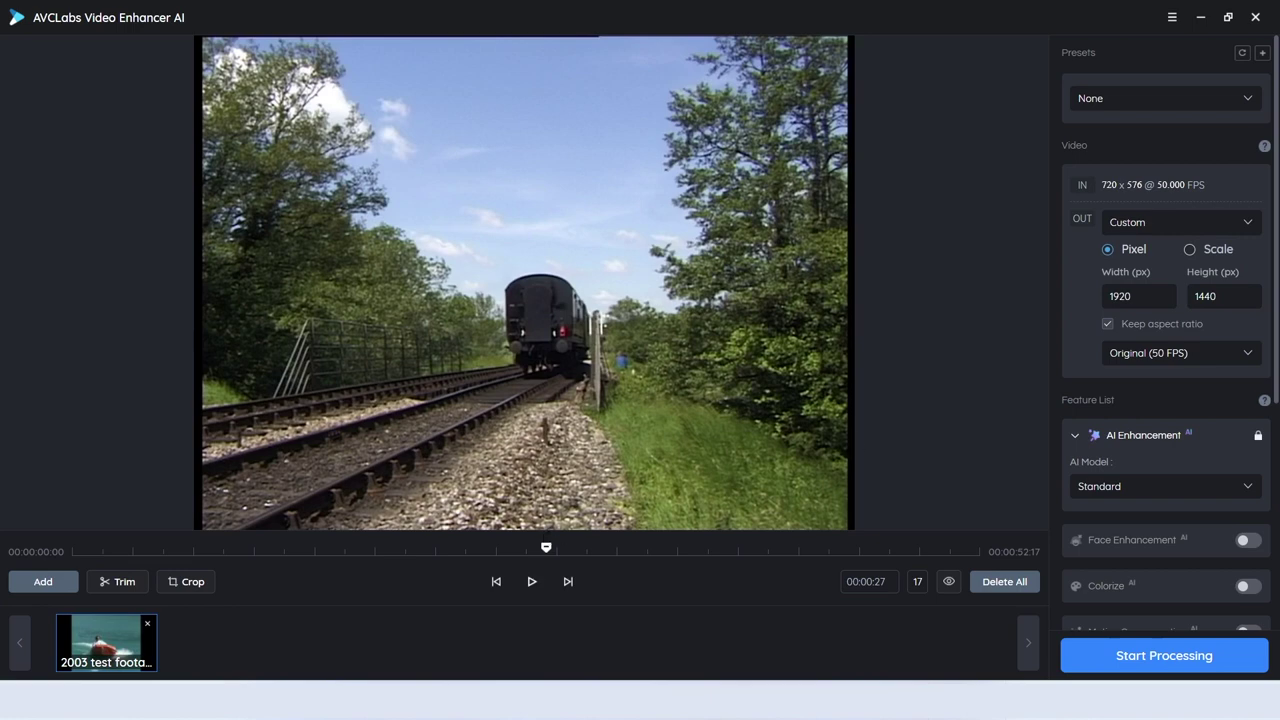
- Open the program's About information and scrub the footage to the train shot at 00:00:22
click(1172, 17)
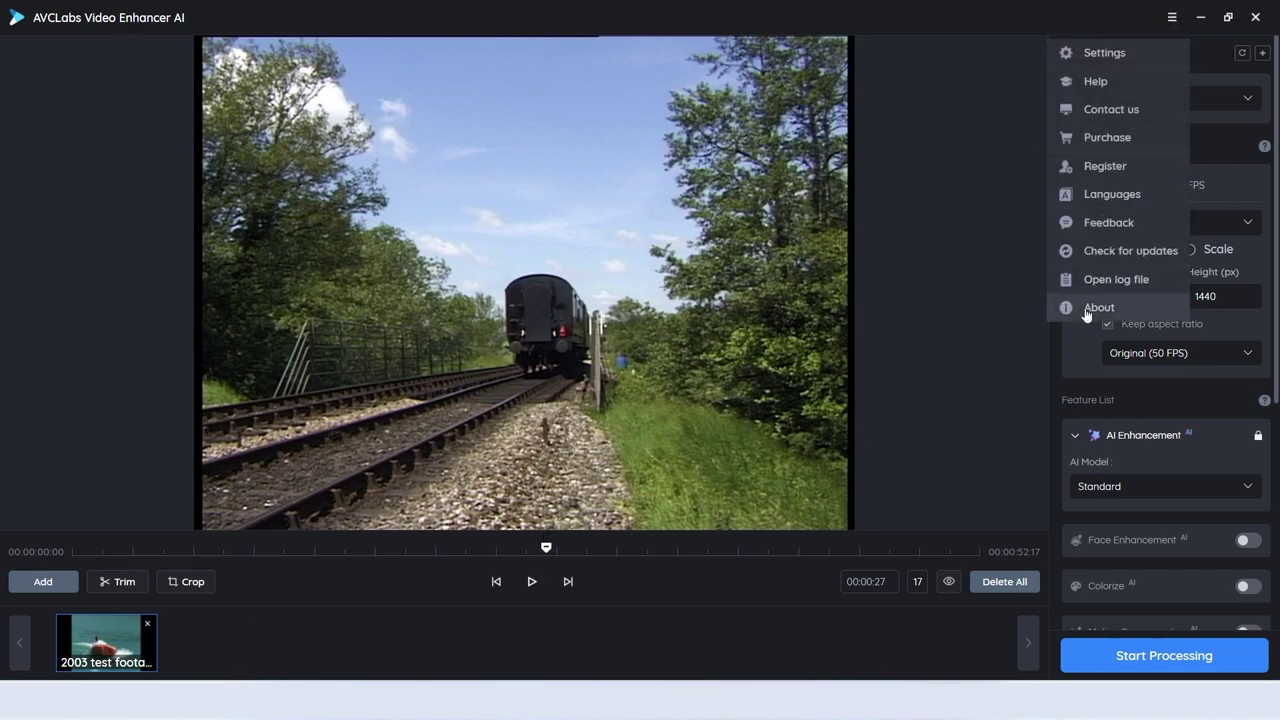
click(1098, 307)
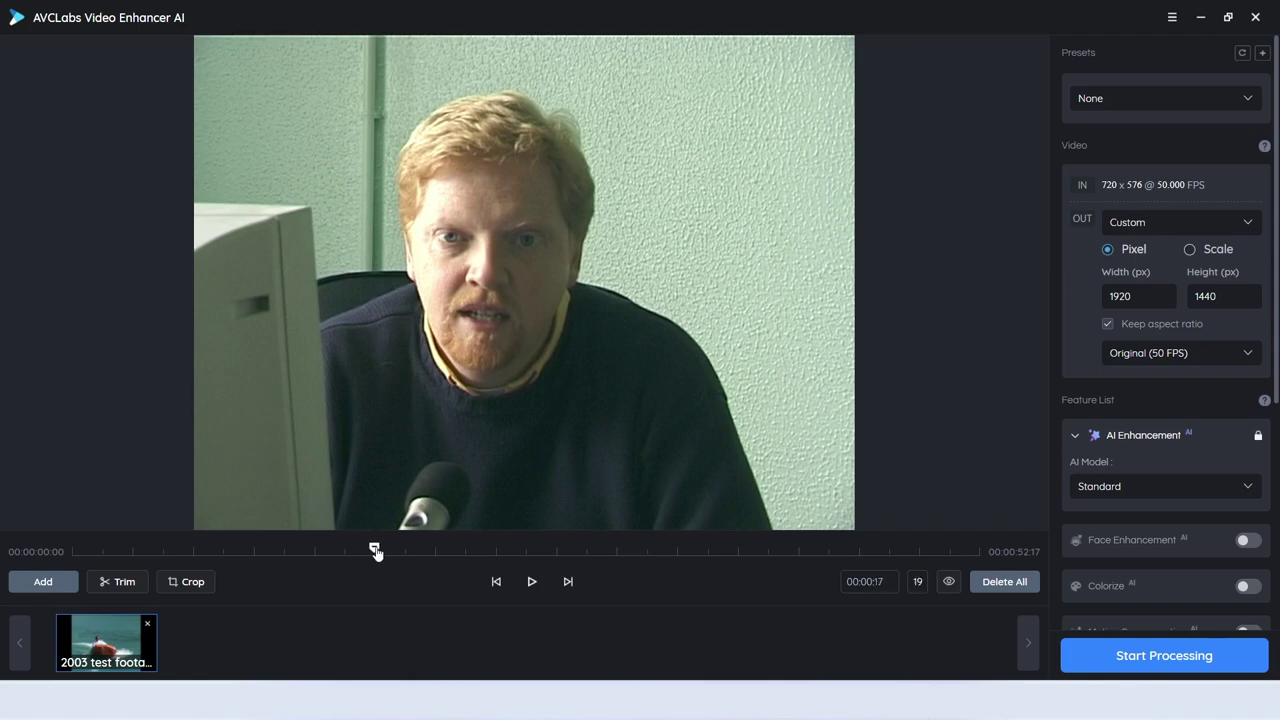
drag(375, 552, 456, 550)
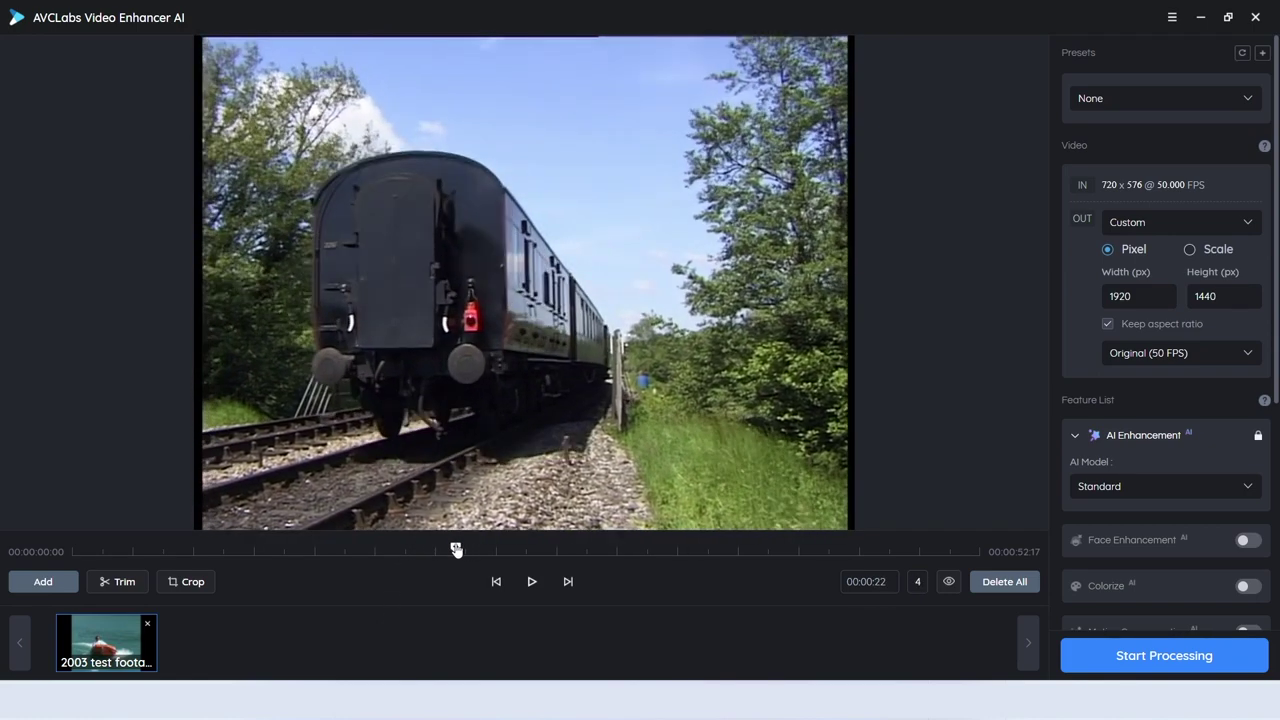
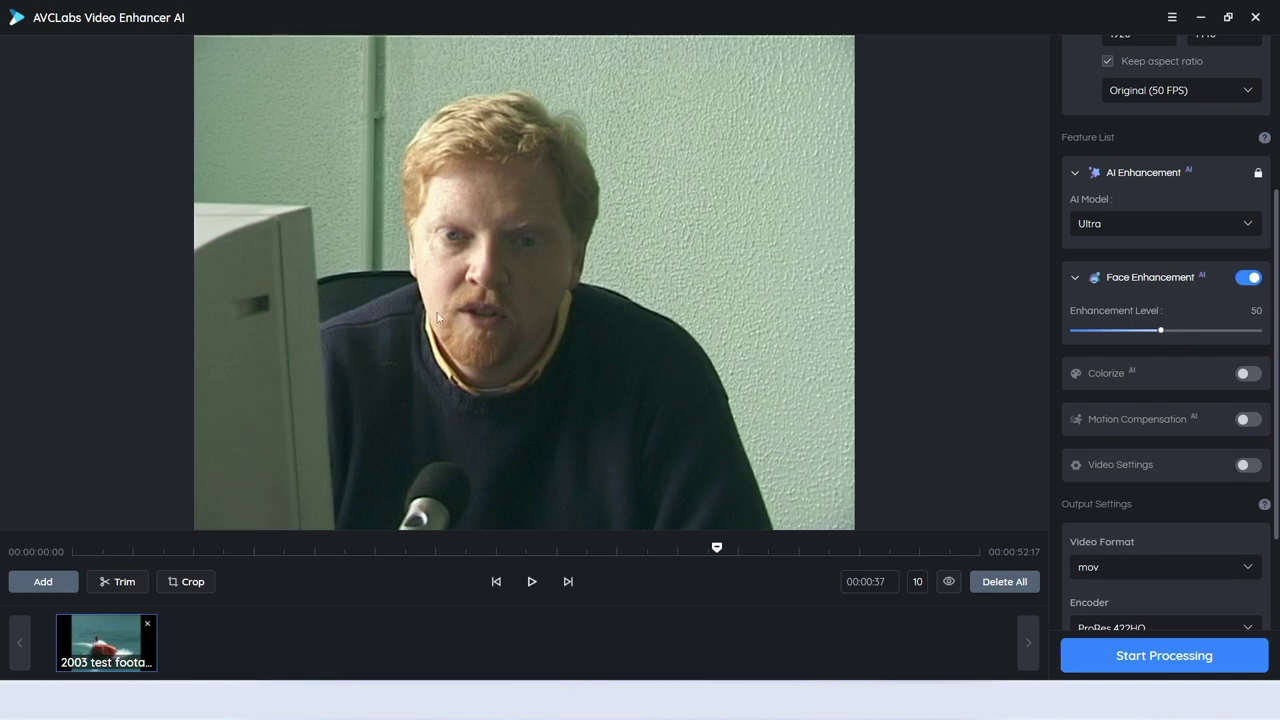
- Preview the face-enhanced shot of the man at the computer from 00:00:37, compare it at 100% zoom and close the comparison
click(948, 582)
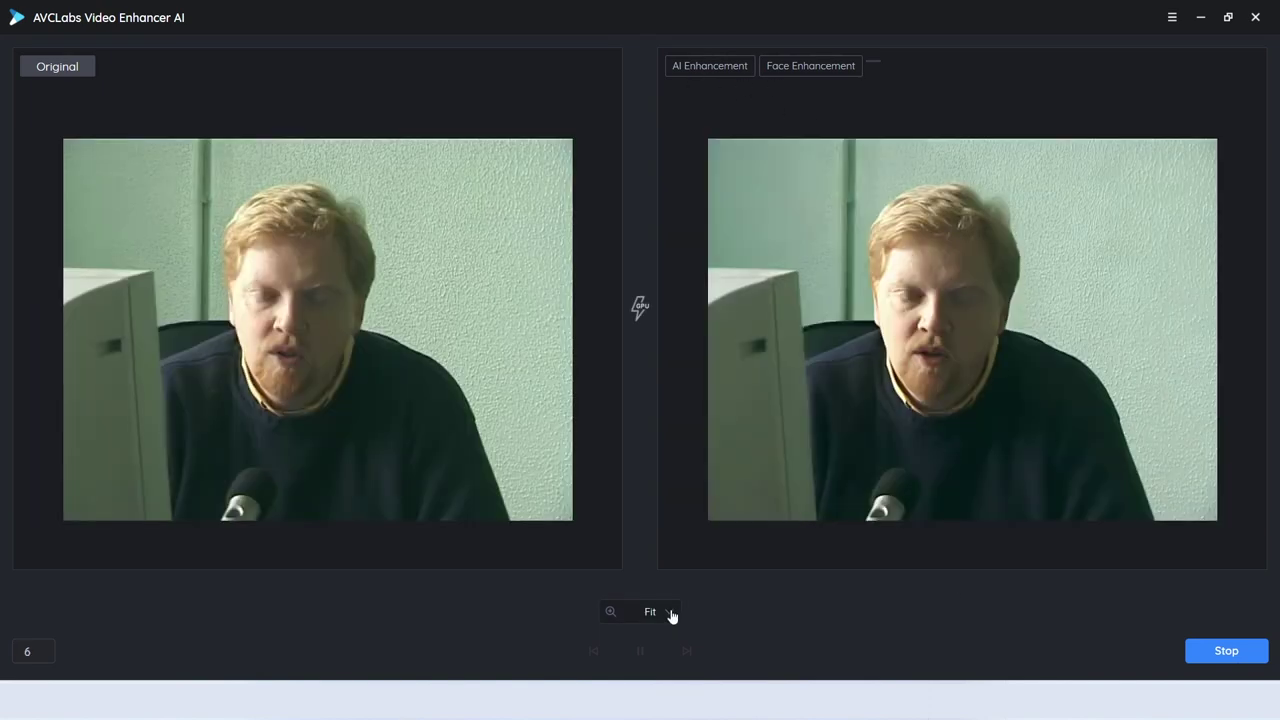
click(669, 611)
click(636, 533)
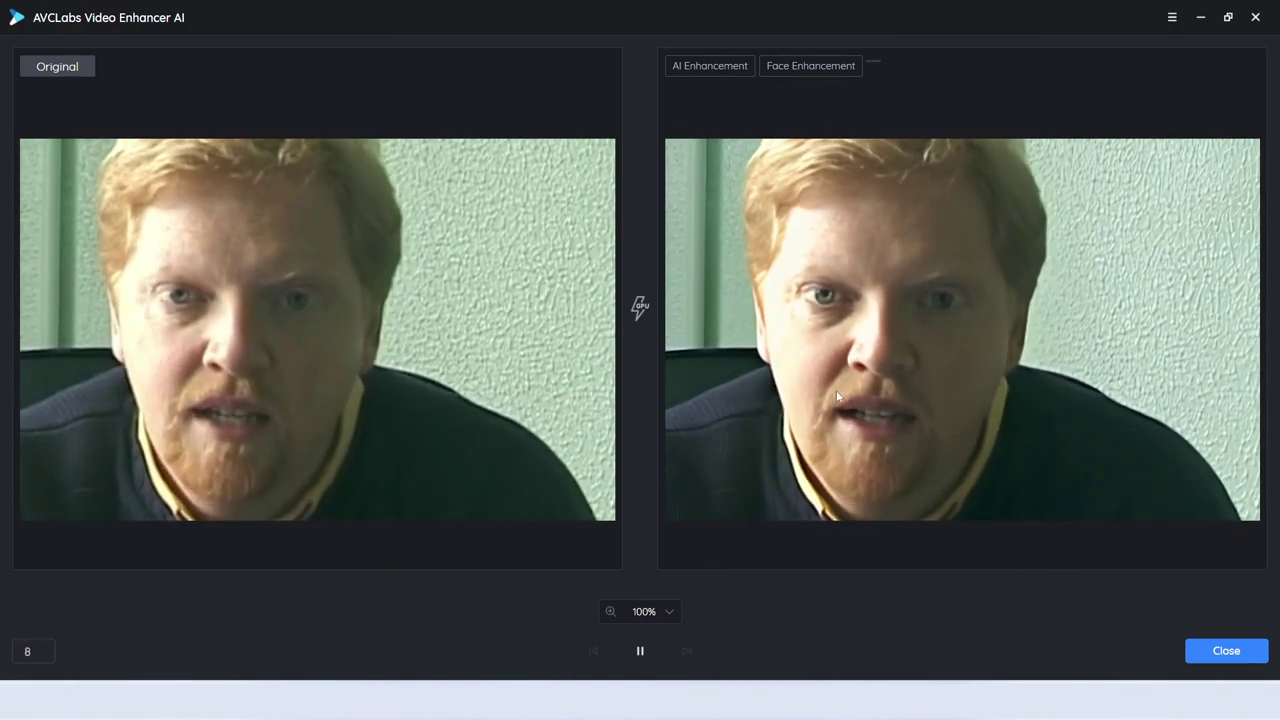
click(1228, 651)
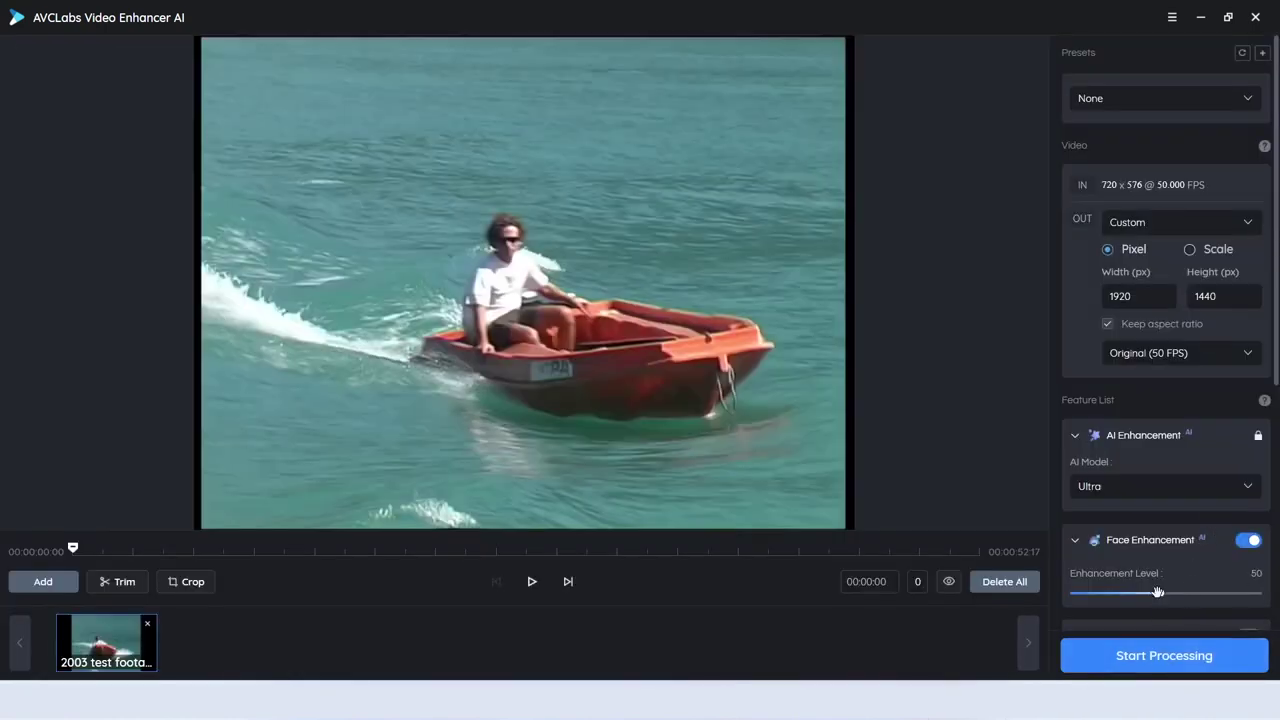
- Raise the Face Enhancement level above 50, preview the shot of the man at the computer again and close the comparison
drag(1157, 592, 1221, 593)
click(752, 551)
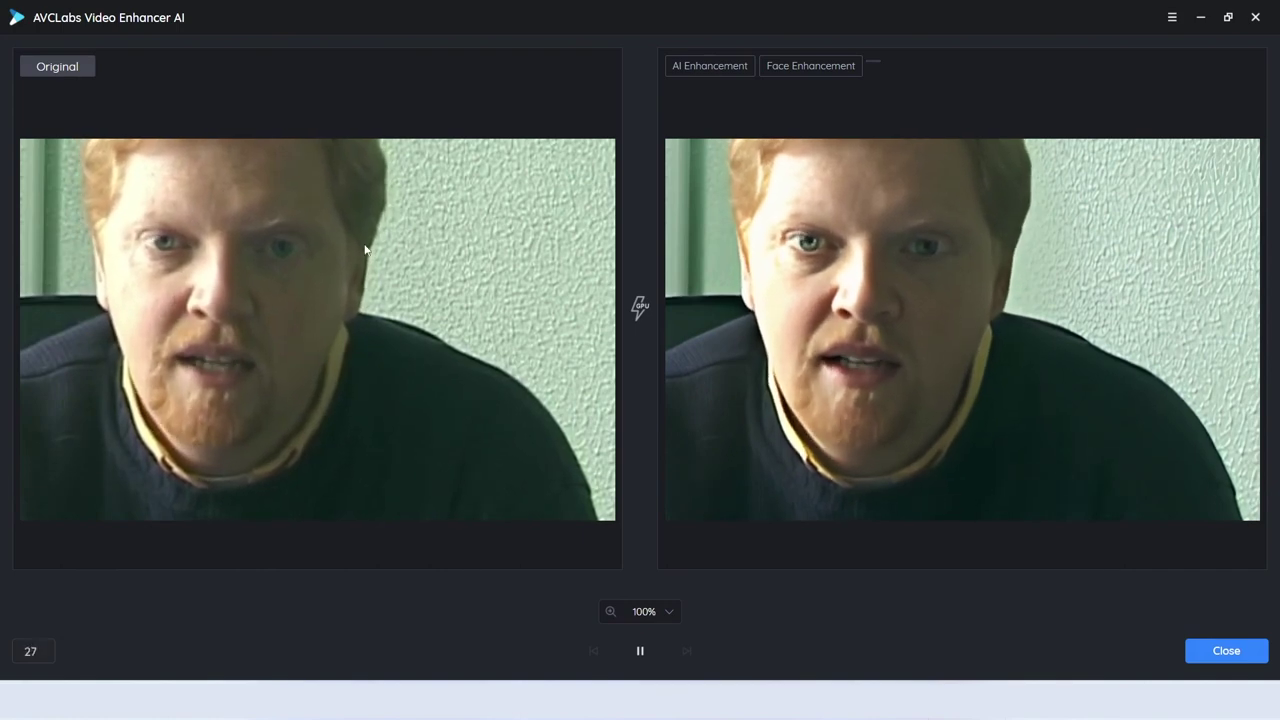
click(1240, 652)
- Lower the Face Enhancement level to 30 and compare the man's original and enhanced face at 100% zoom in a new preview
drag(1221, 593, 1115, 593)
click(948, 581)
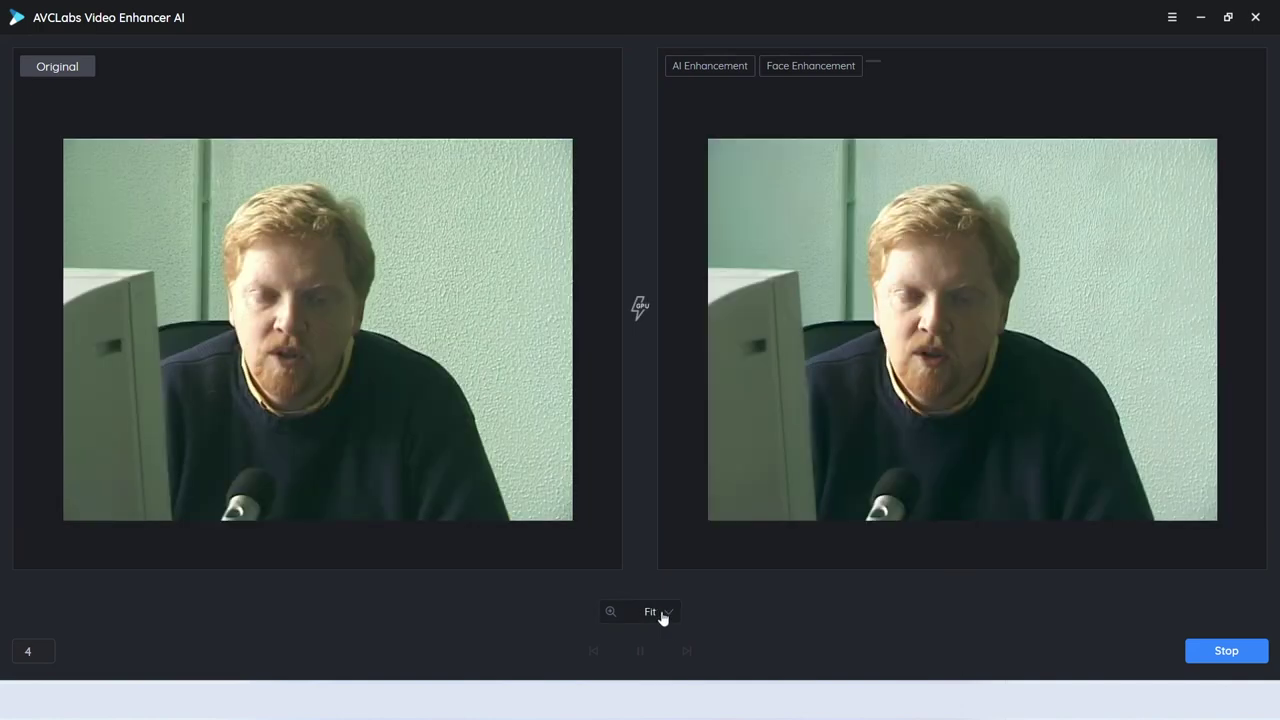
click(662, 612)
click(640, 520)
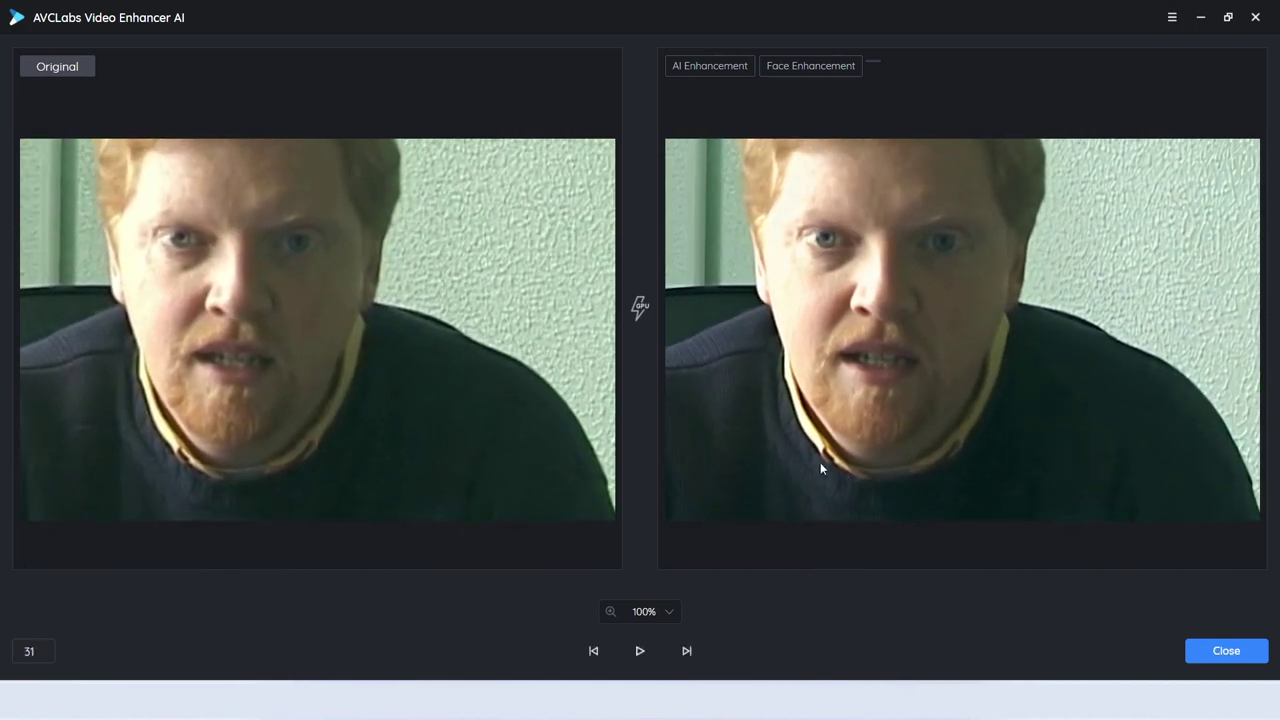
key(space)
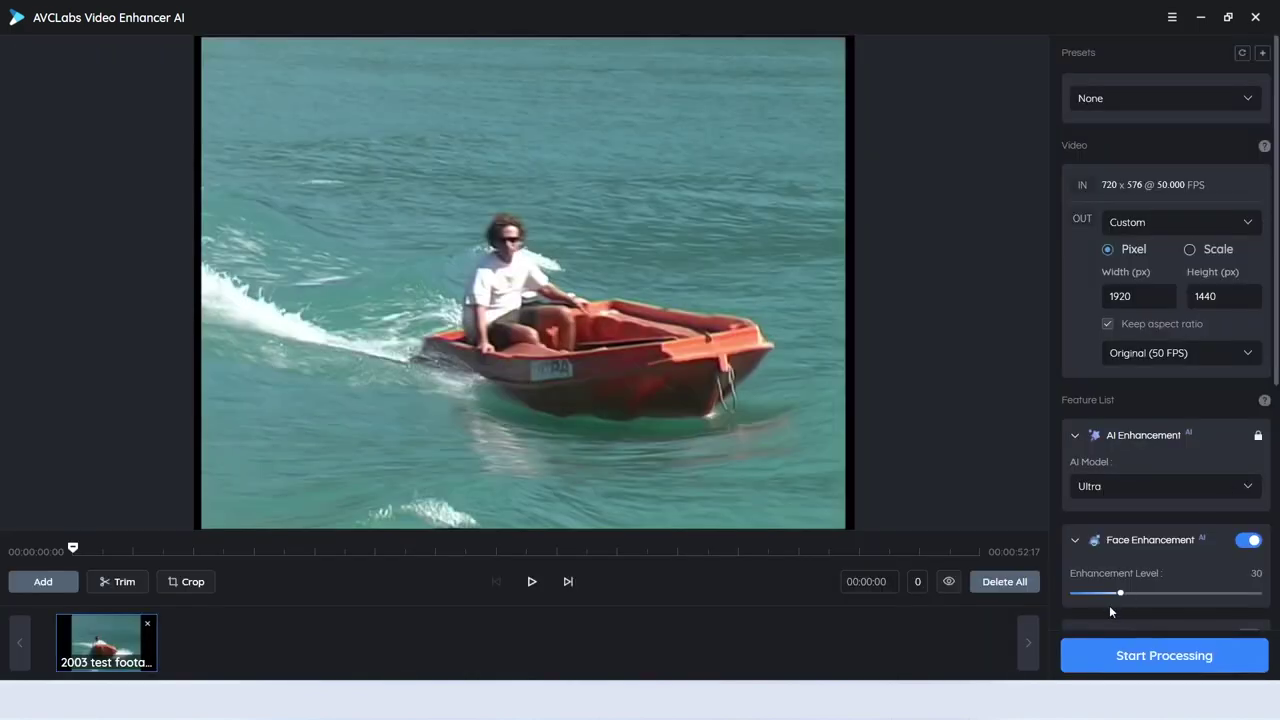
- Set the Face Enhancement level to 100, preview the man at the computer from 00:00:37 at 100% zoom and stop the preview
click(725, 551)
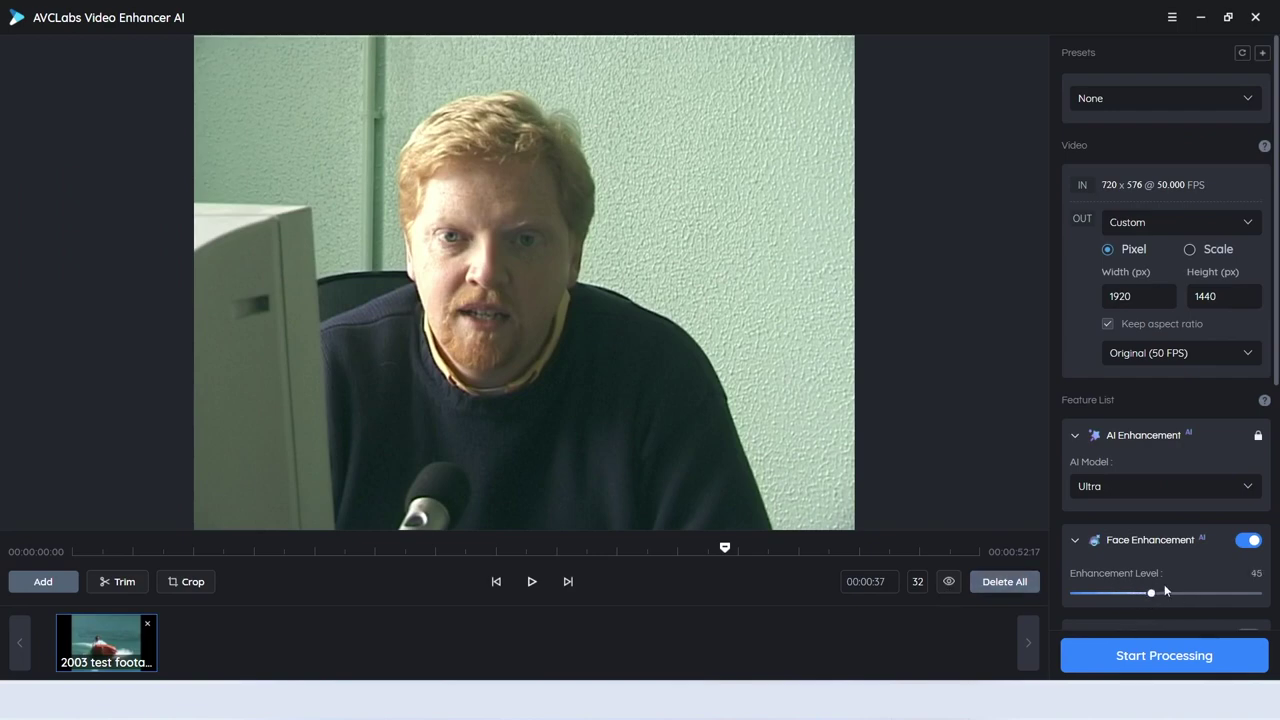
drag(1164, 586, 1266, 585)
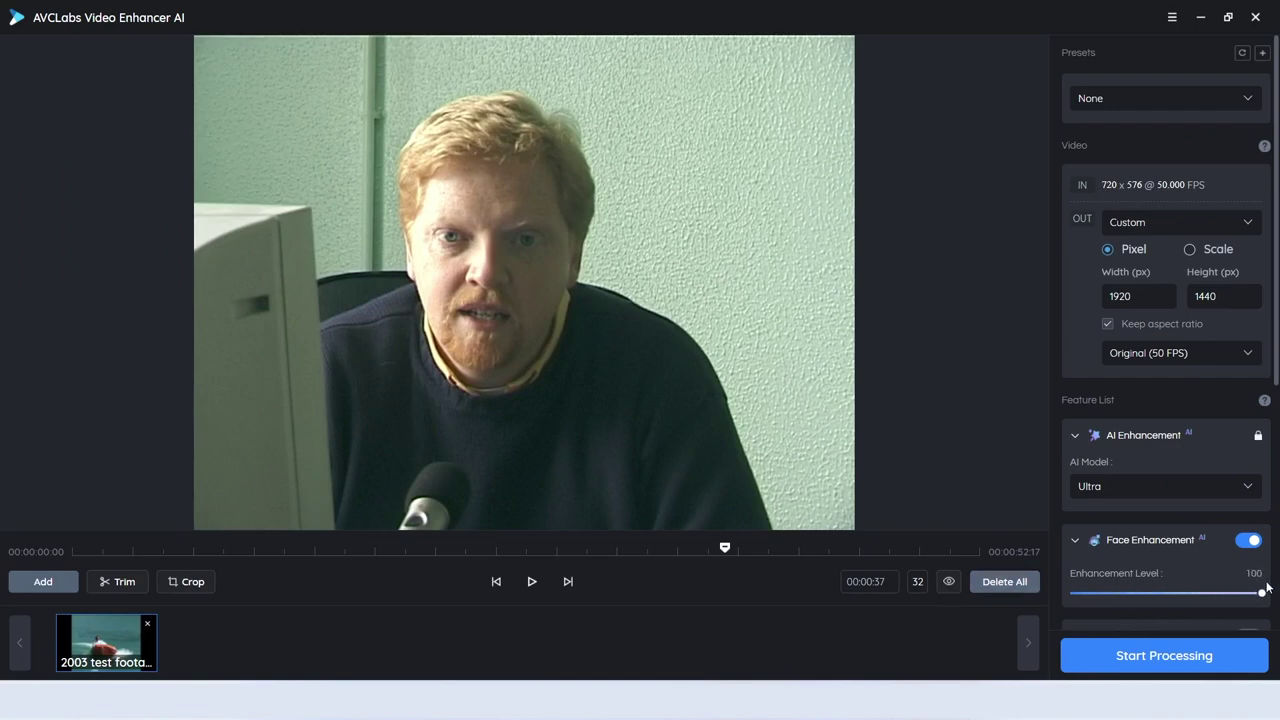
click(948, 582)
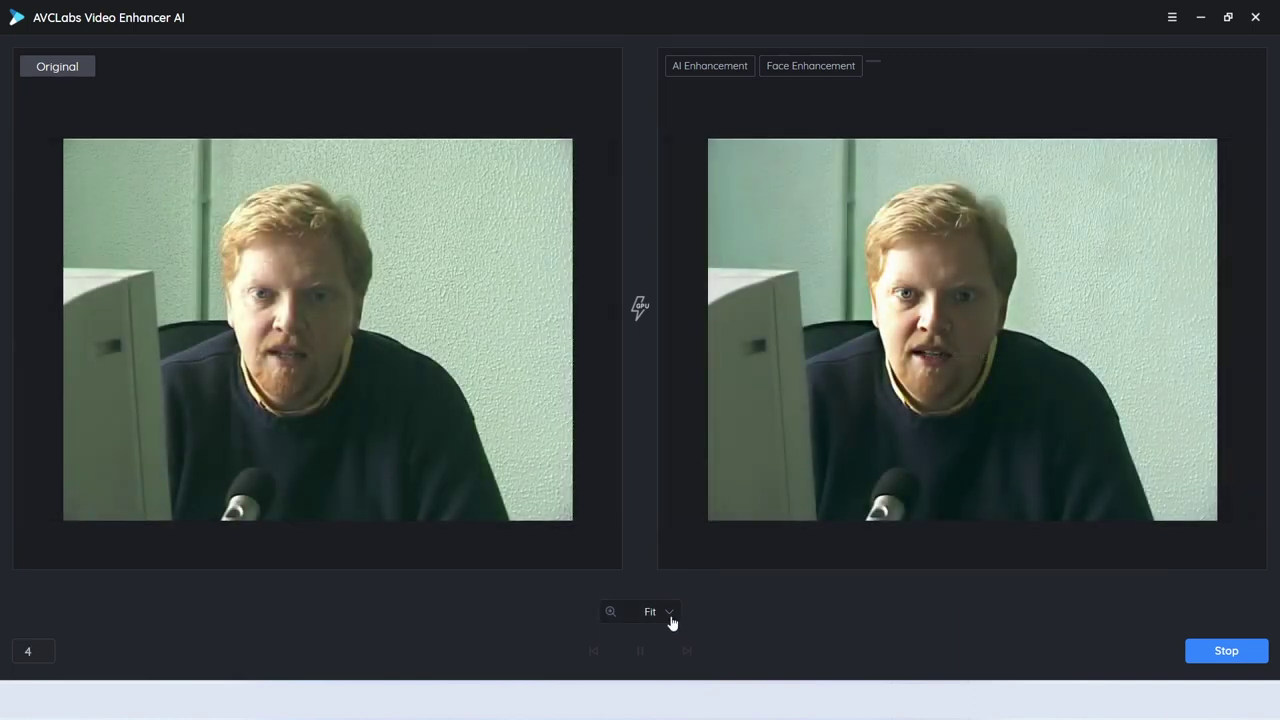
scroll(855, 202, up, 1)
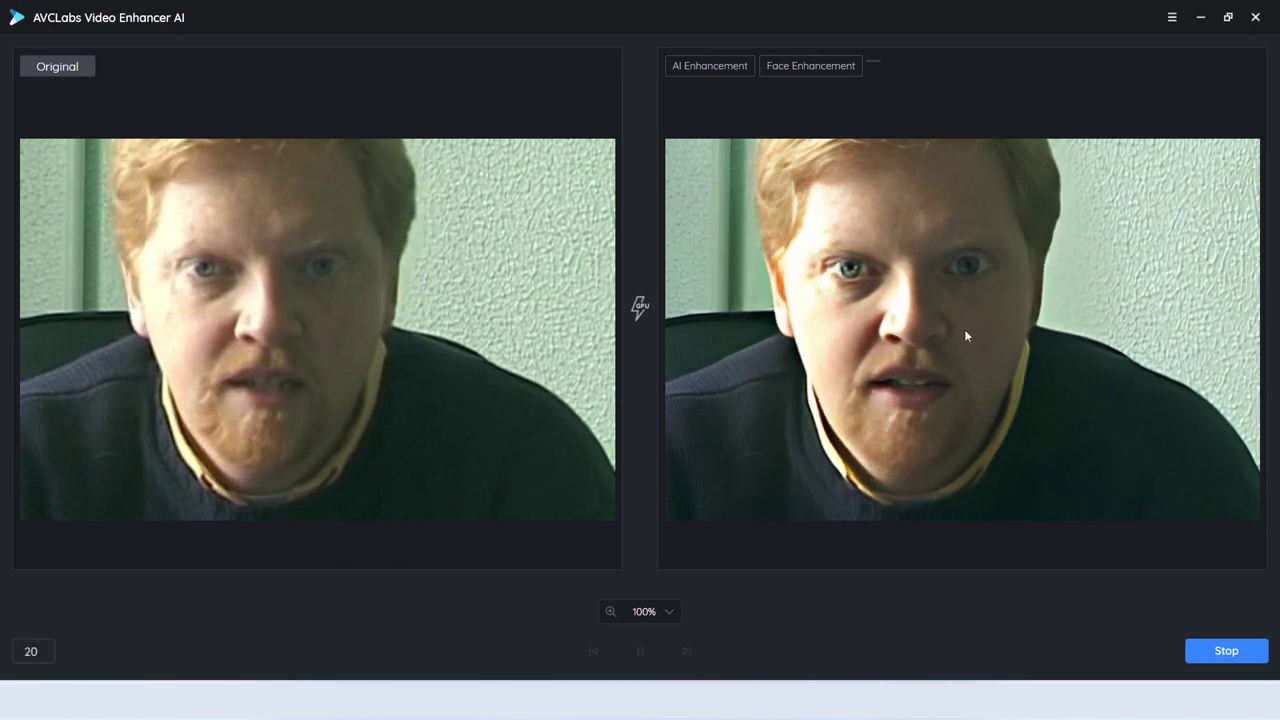
click(1224, 652)
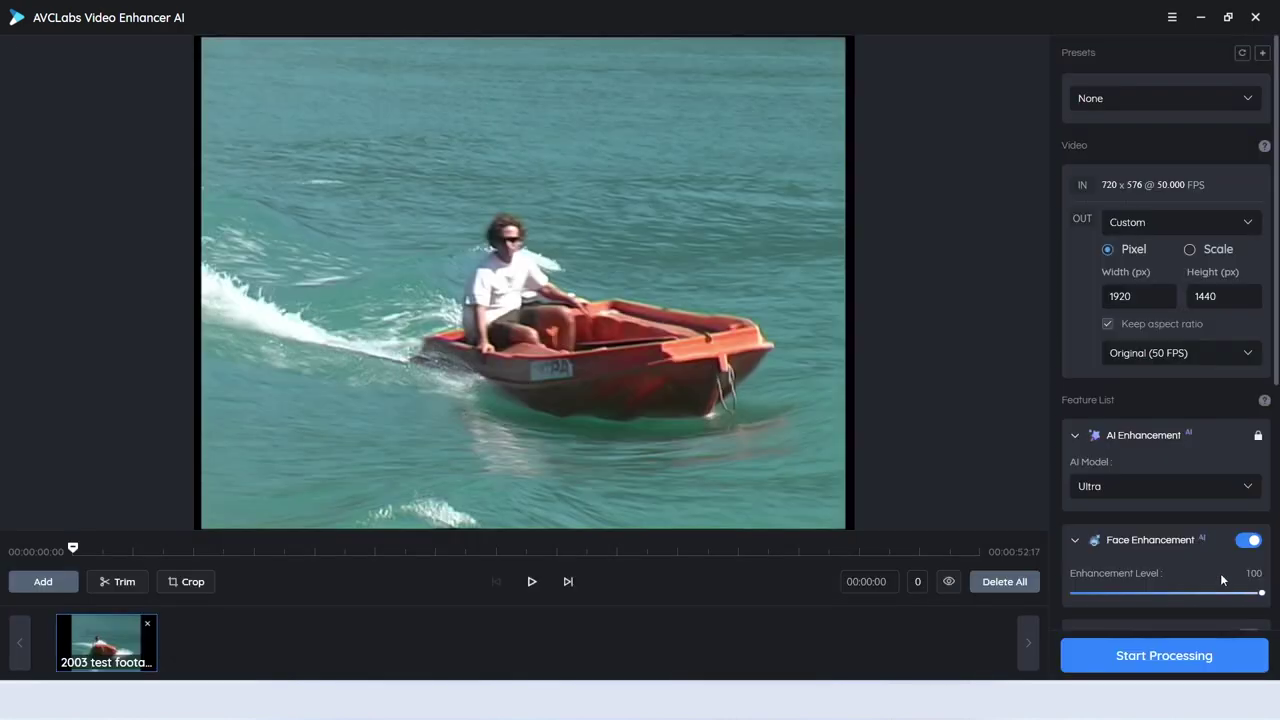
- Set the global Face Recognition Accuracy to Highest and apply the settings
click(1168, 20)
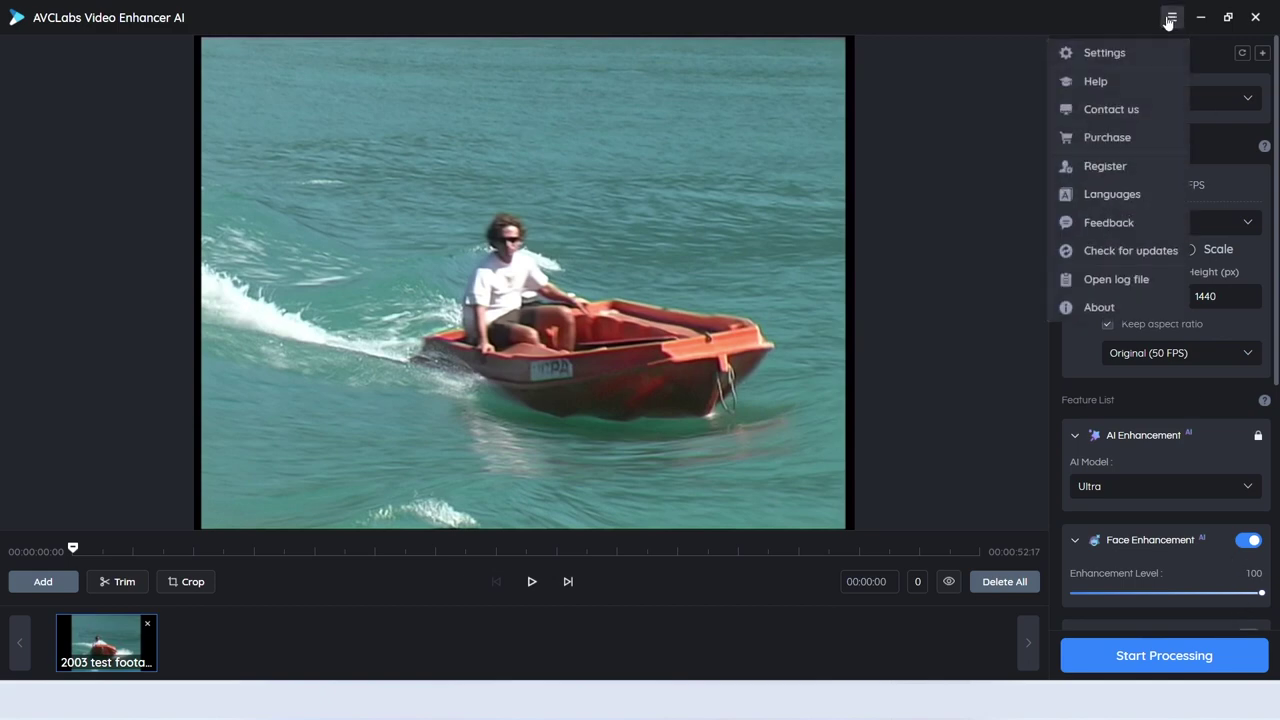
click(1104, 52)
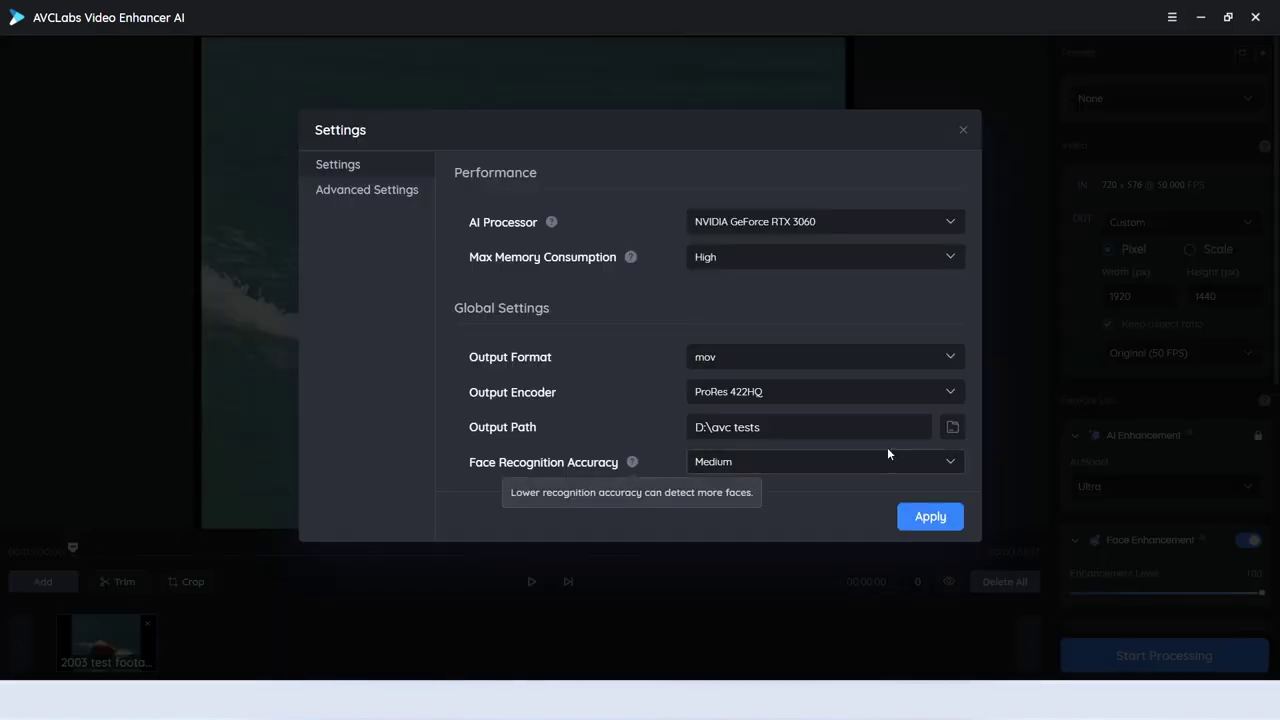
click(952, 461)
click(778, 604)
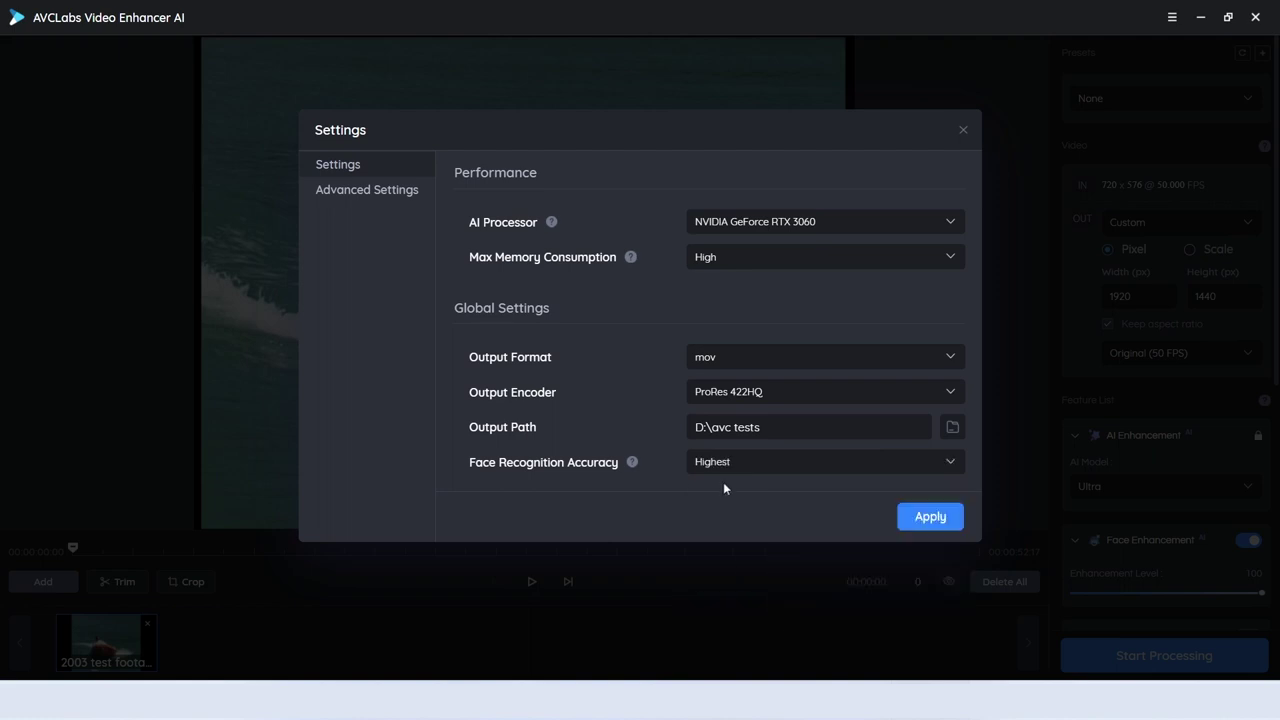
click(749, 470)
click(756, 603)
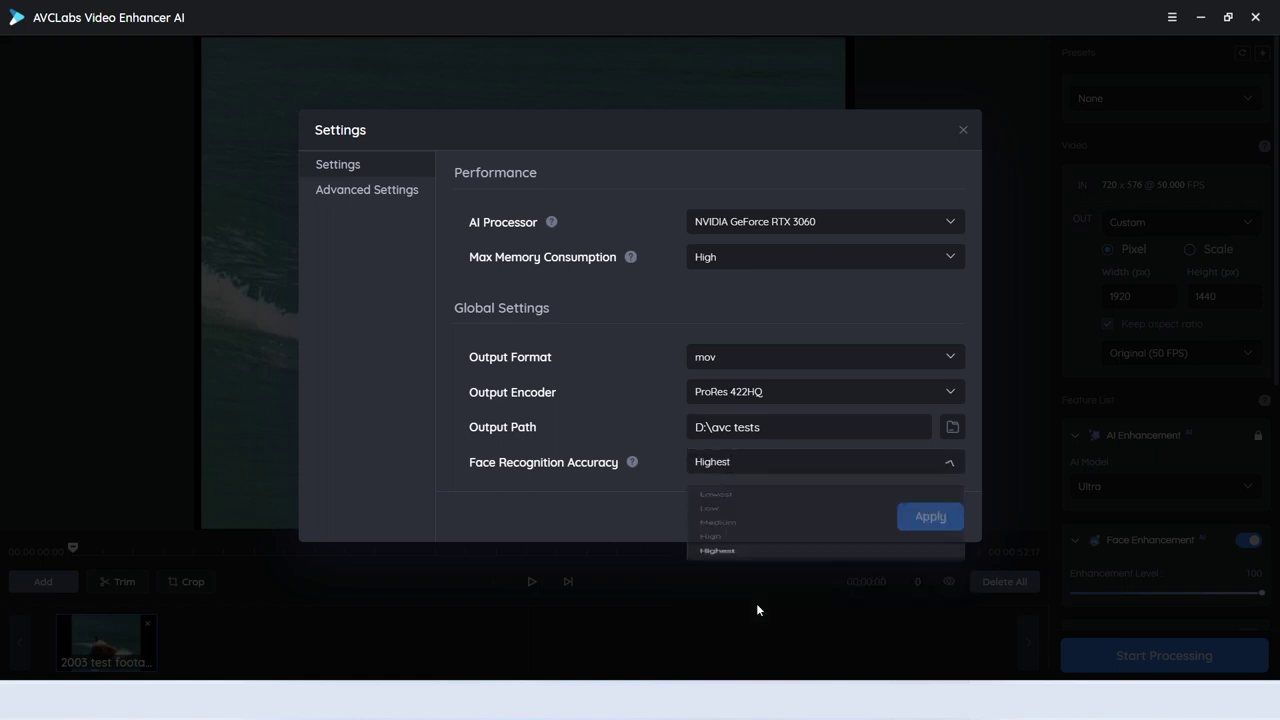
click(928, 527)
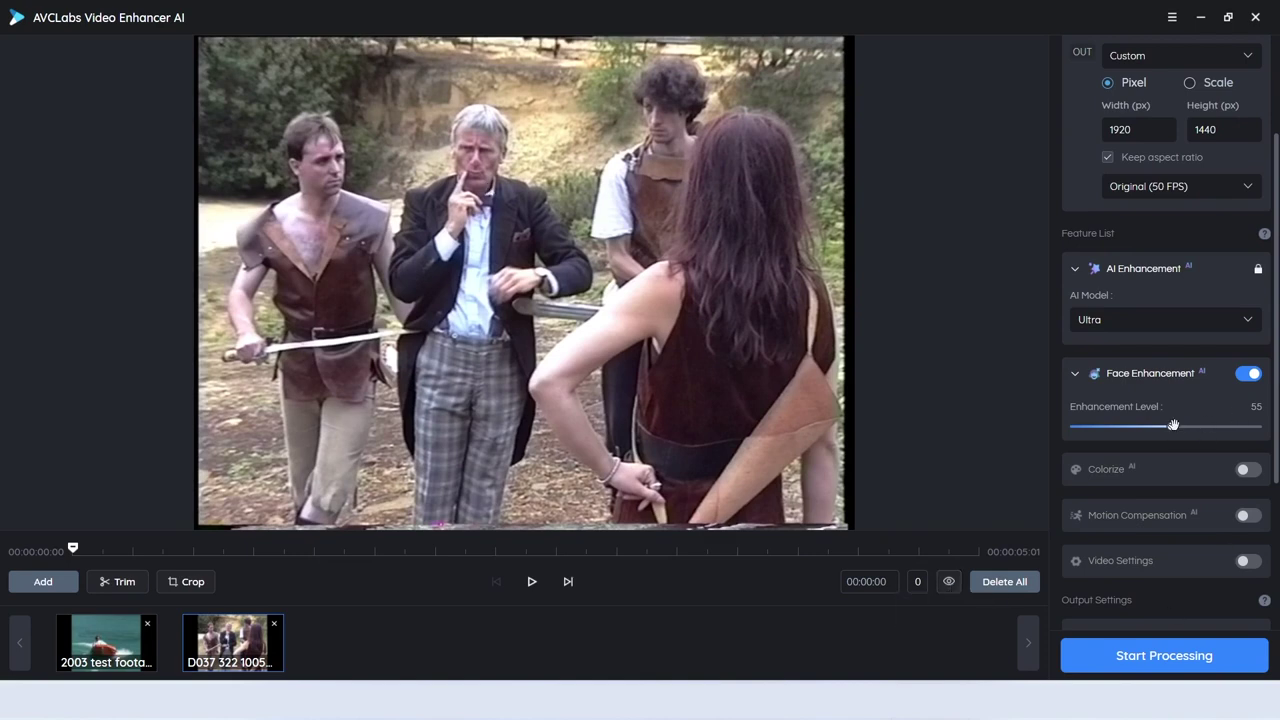
click(949, 582)
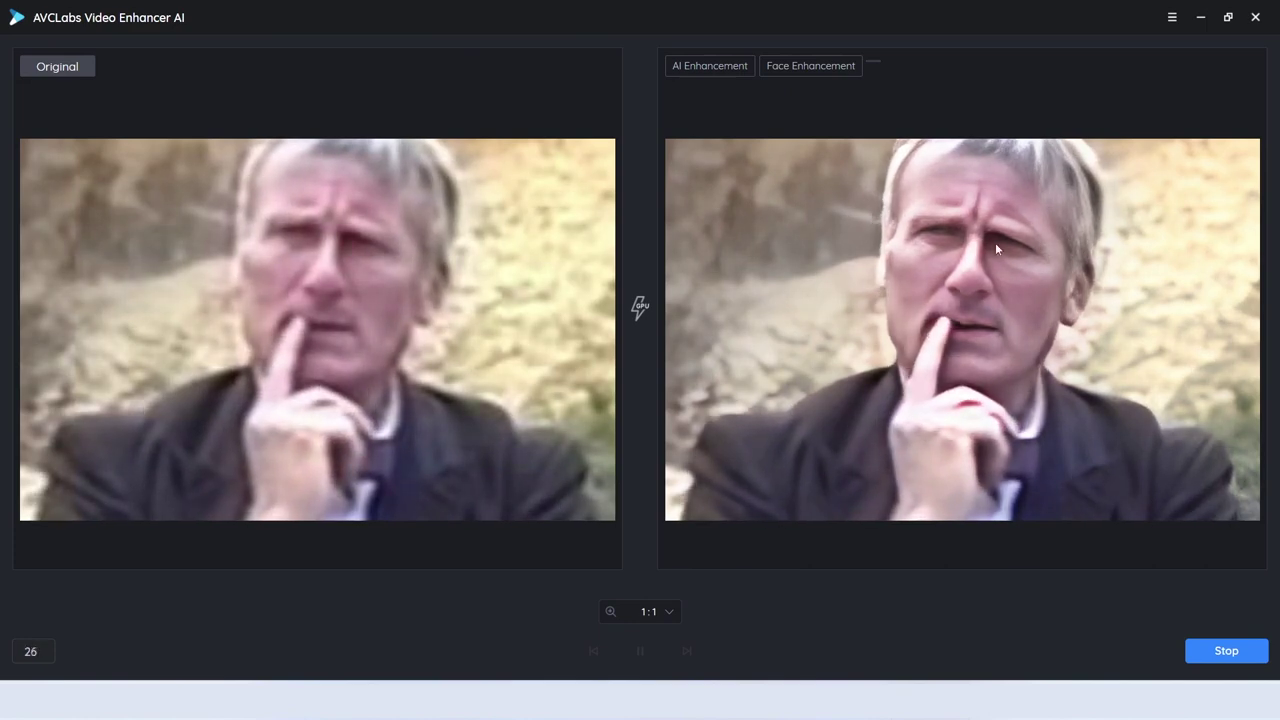
click(673, 610)
click(646, 563)
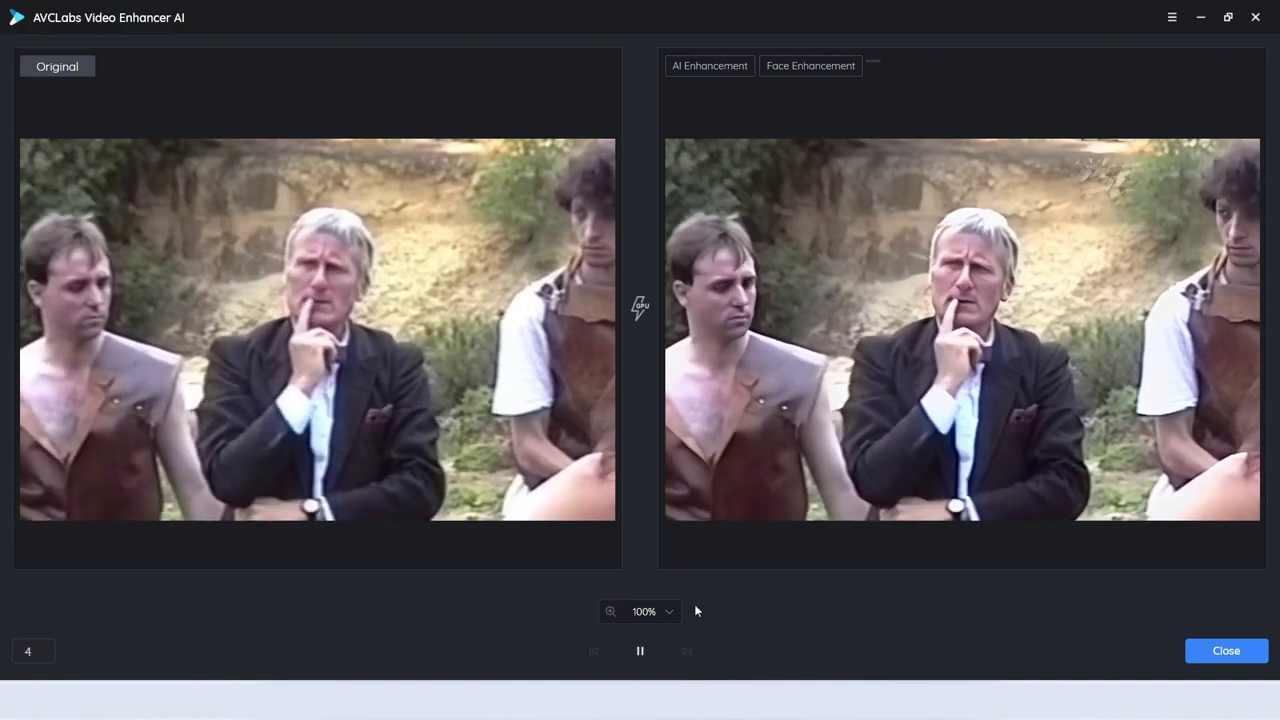
click(670, 615)
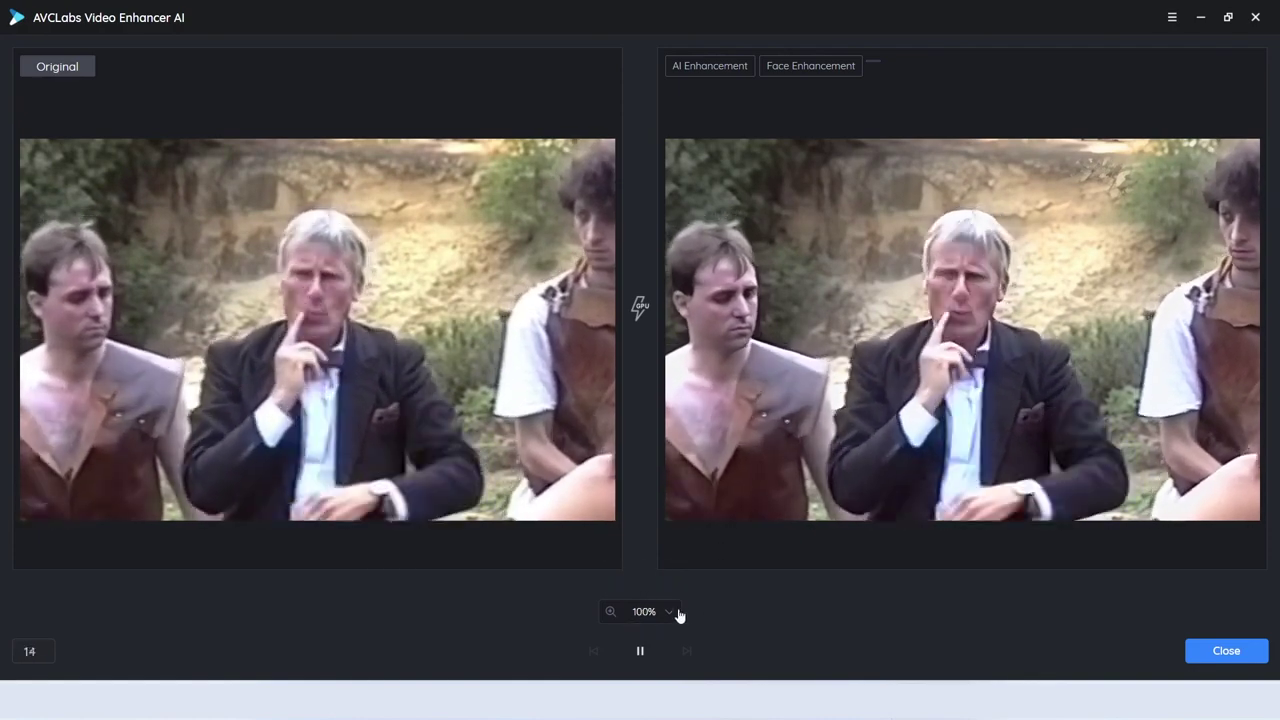
click(669, 615)
click(635, 466)
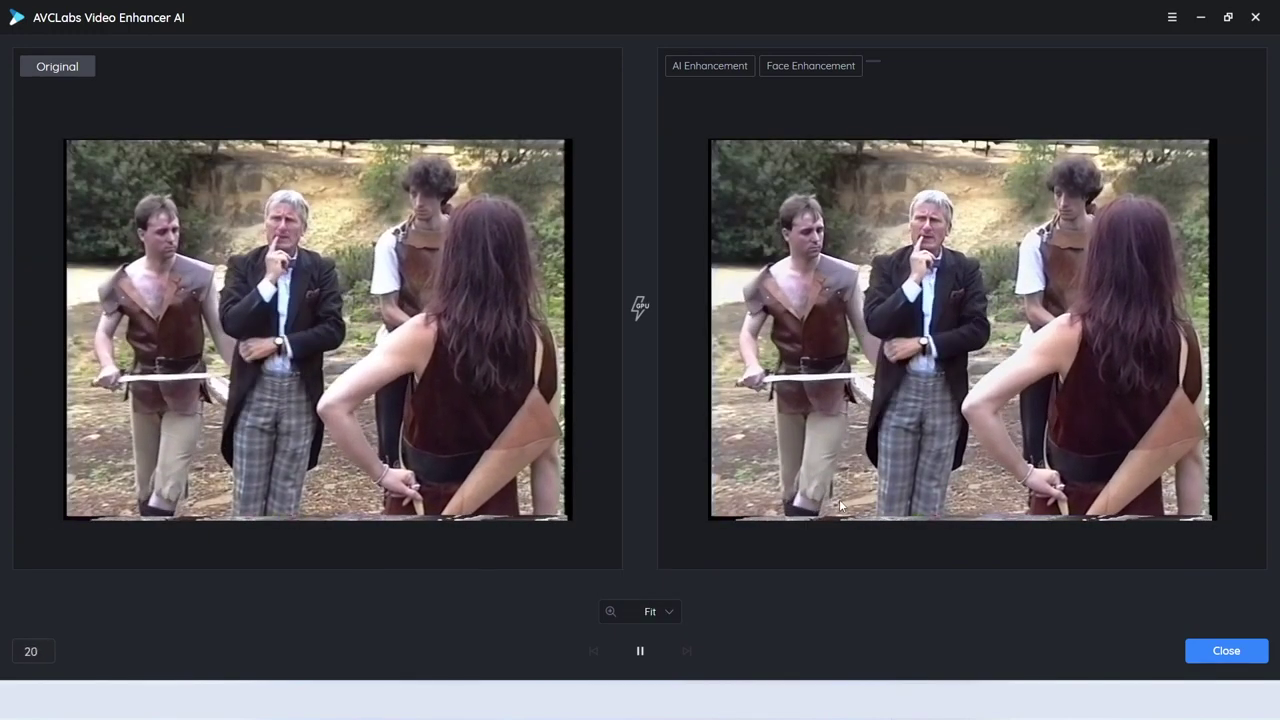
click(1227, 651)
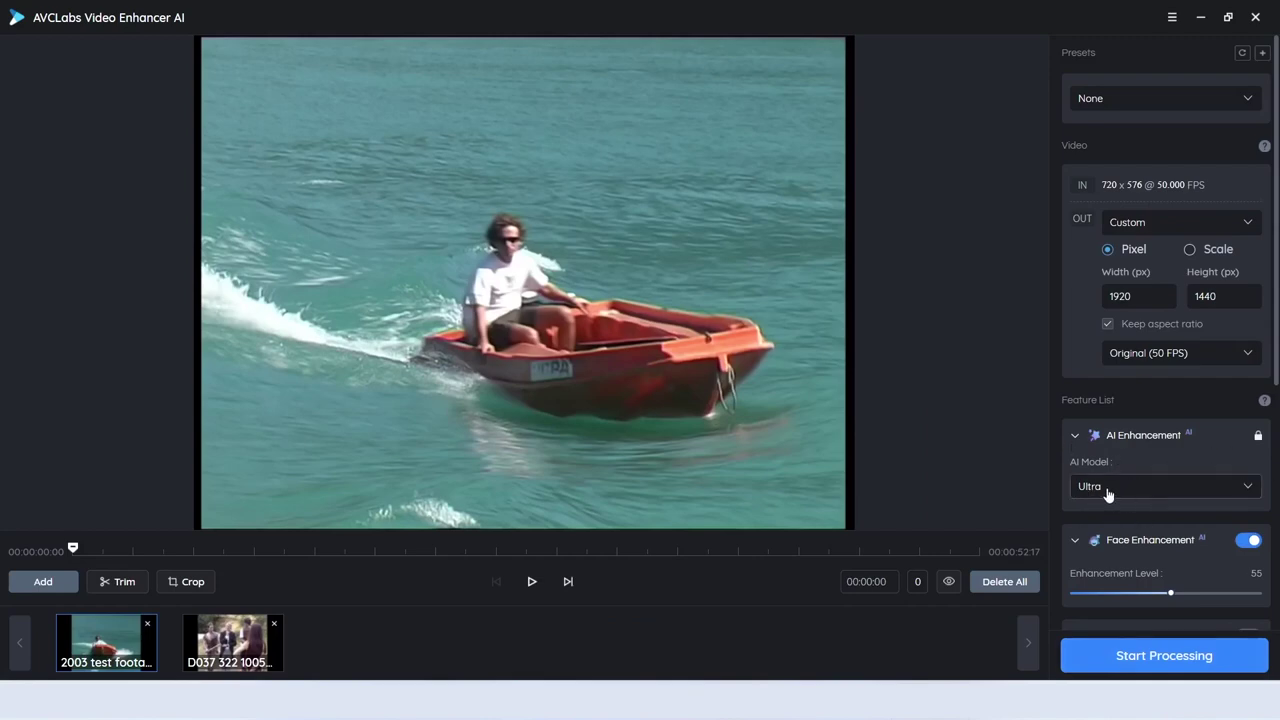
- Set the AI Enhancement model to Ultra (Multi-Frame)
click(1112, 490)
click(1130, 603)
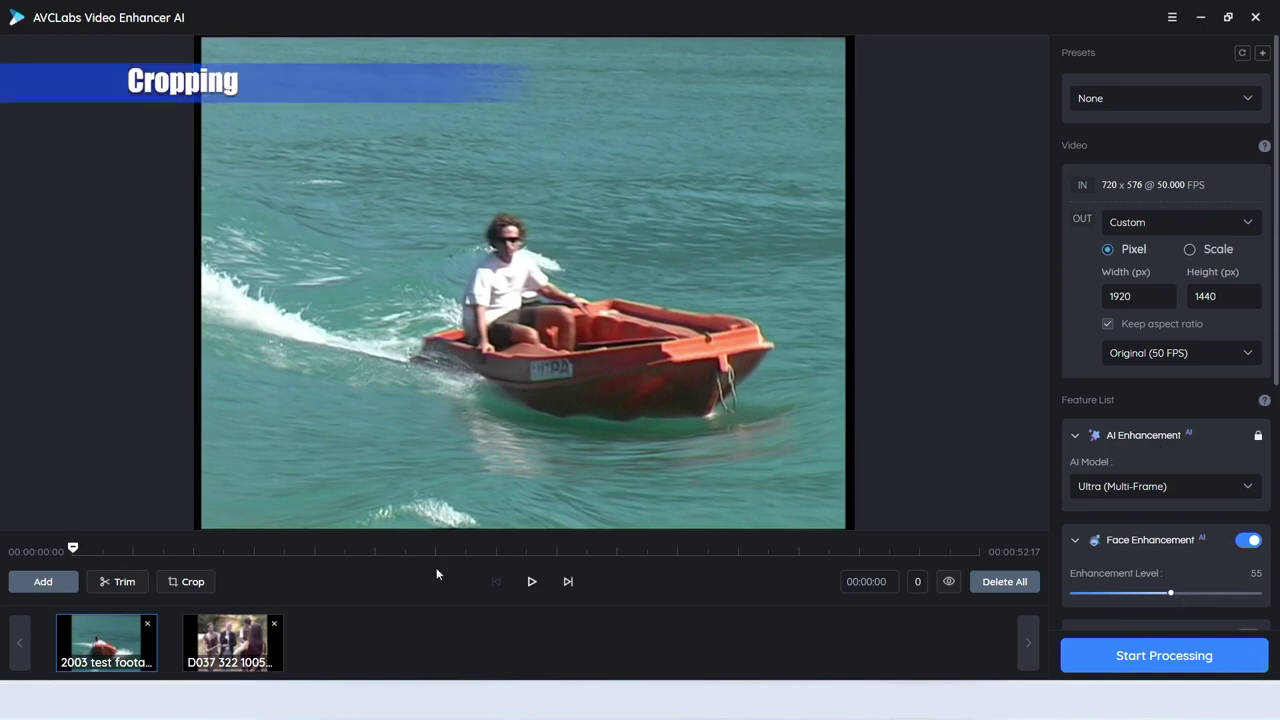
click(268, 652)
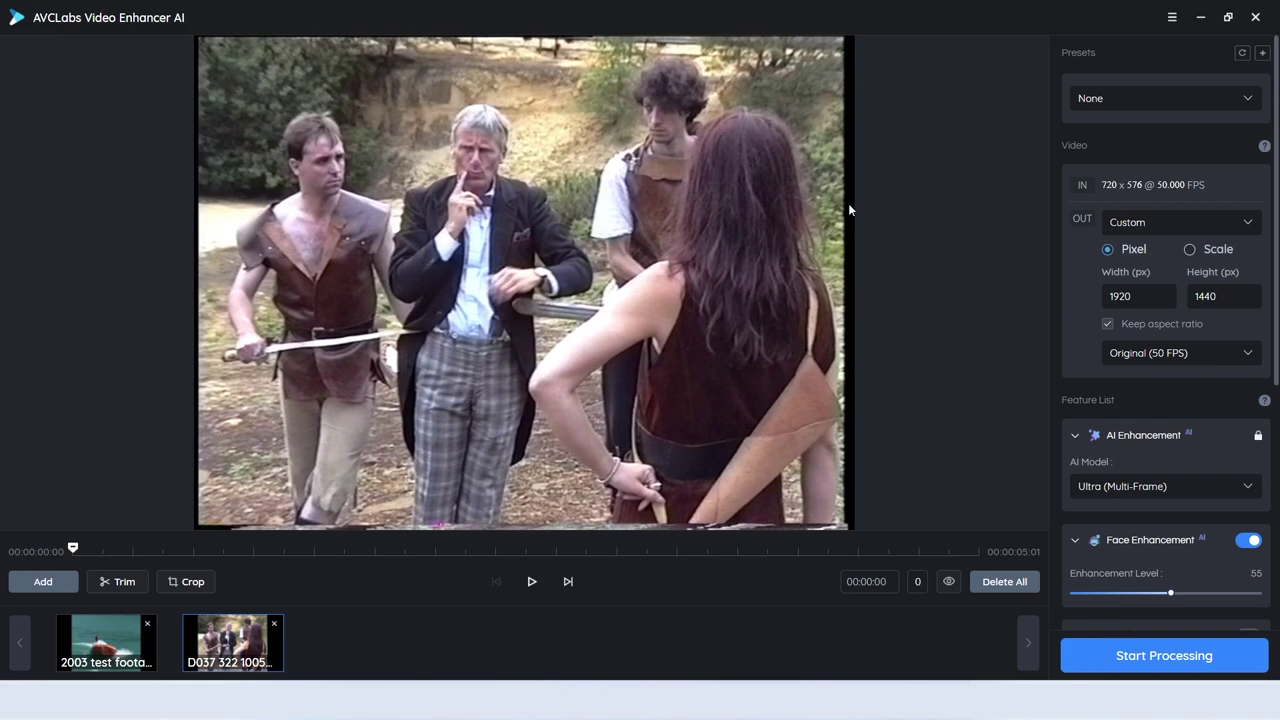
click(194, 584)
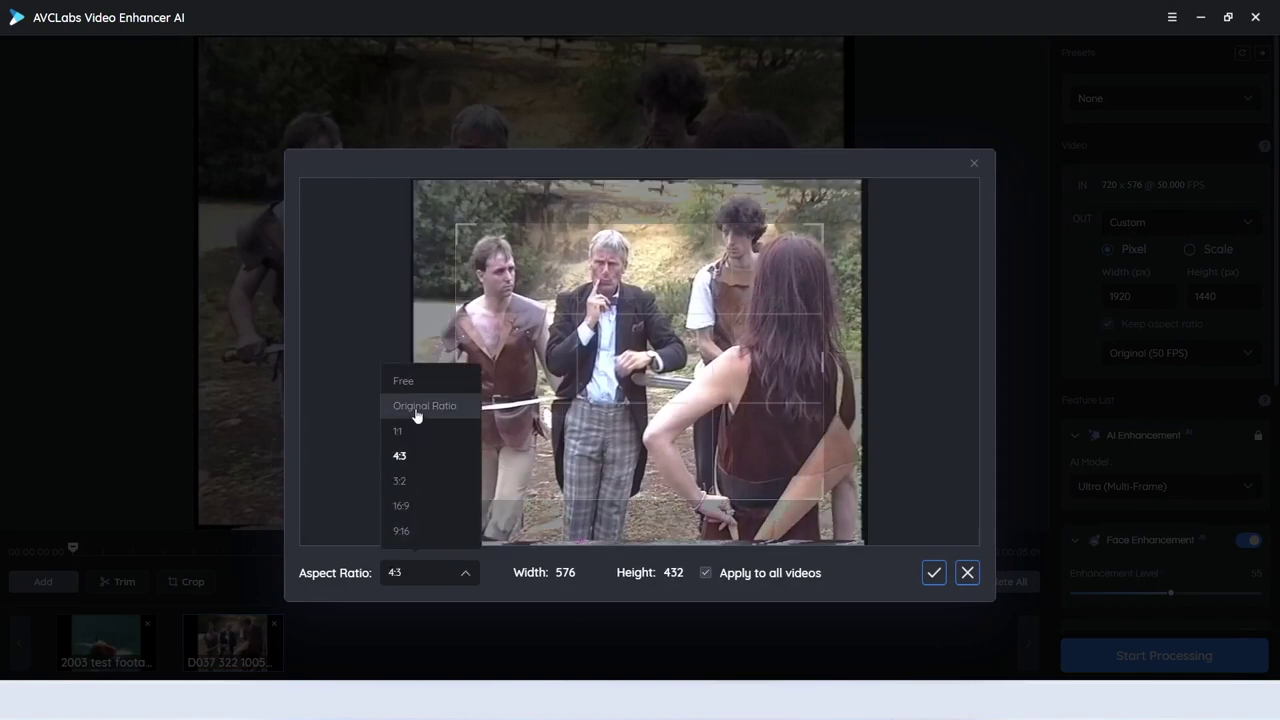
click(417, 407)
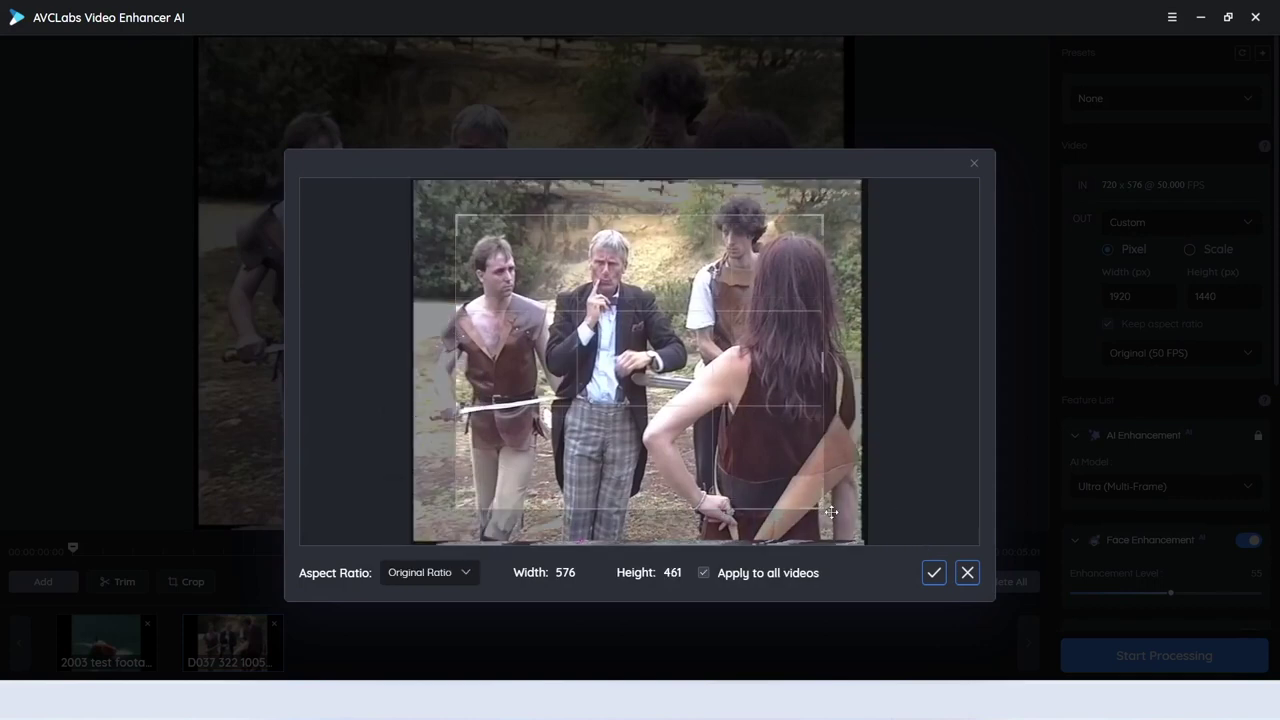
- Resize and position the crop frame to 699 x 560 inside the black borders and apply it to all videos
drag(831, 512, 863, 541)
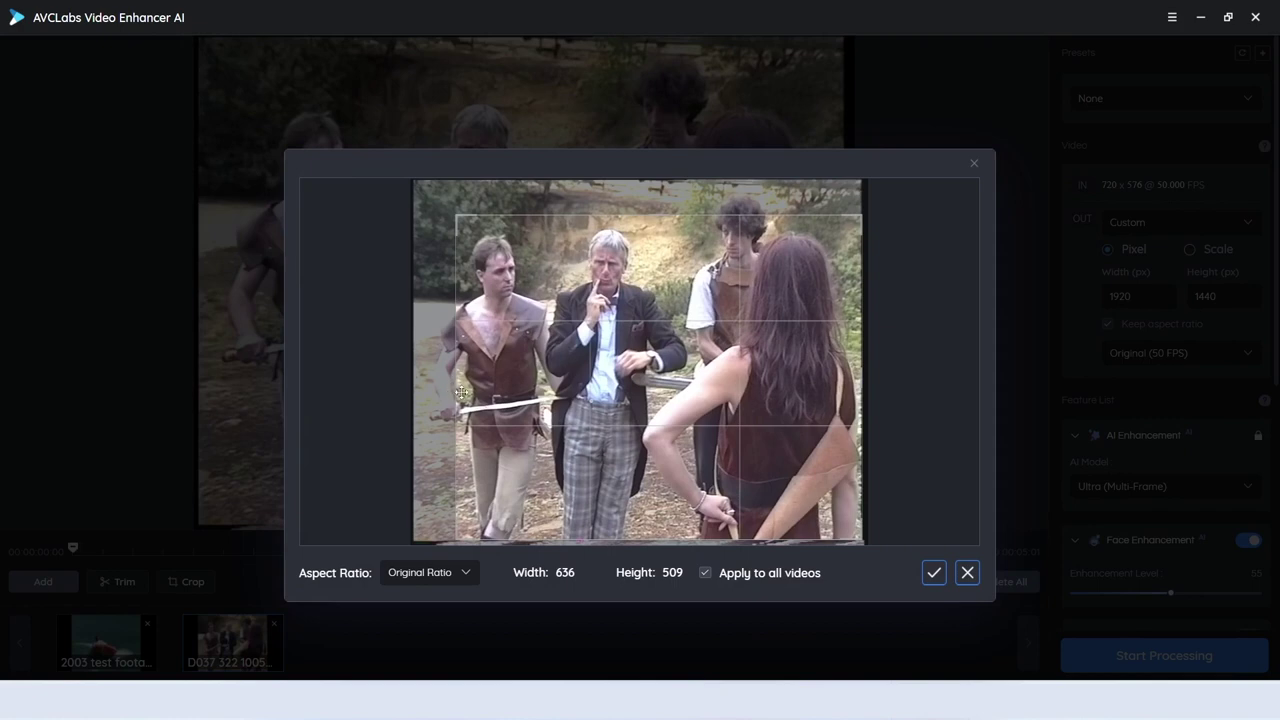
drag(457, 393, 411, 393)
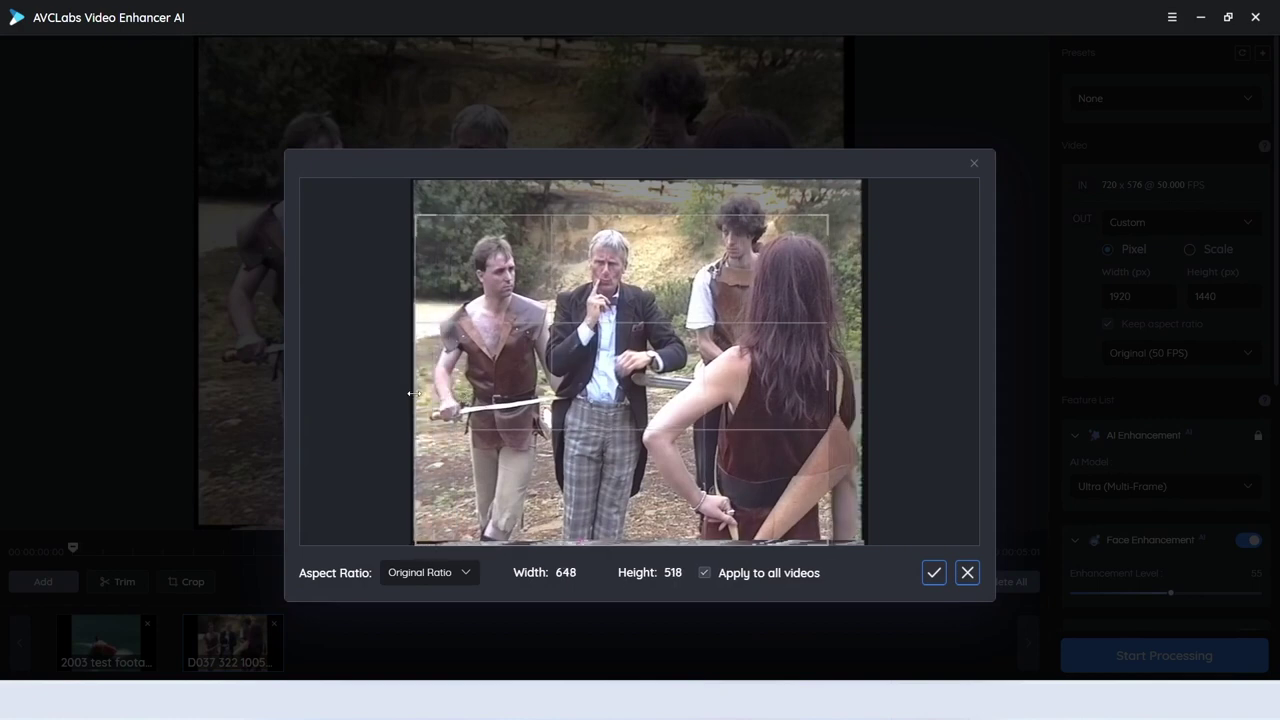
drag(828, 215, 861, 185)
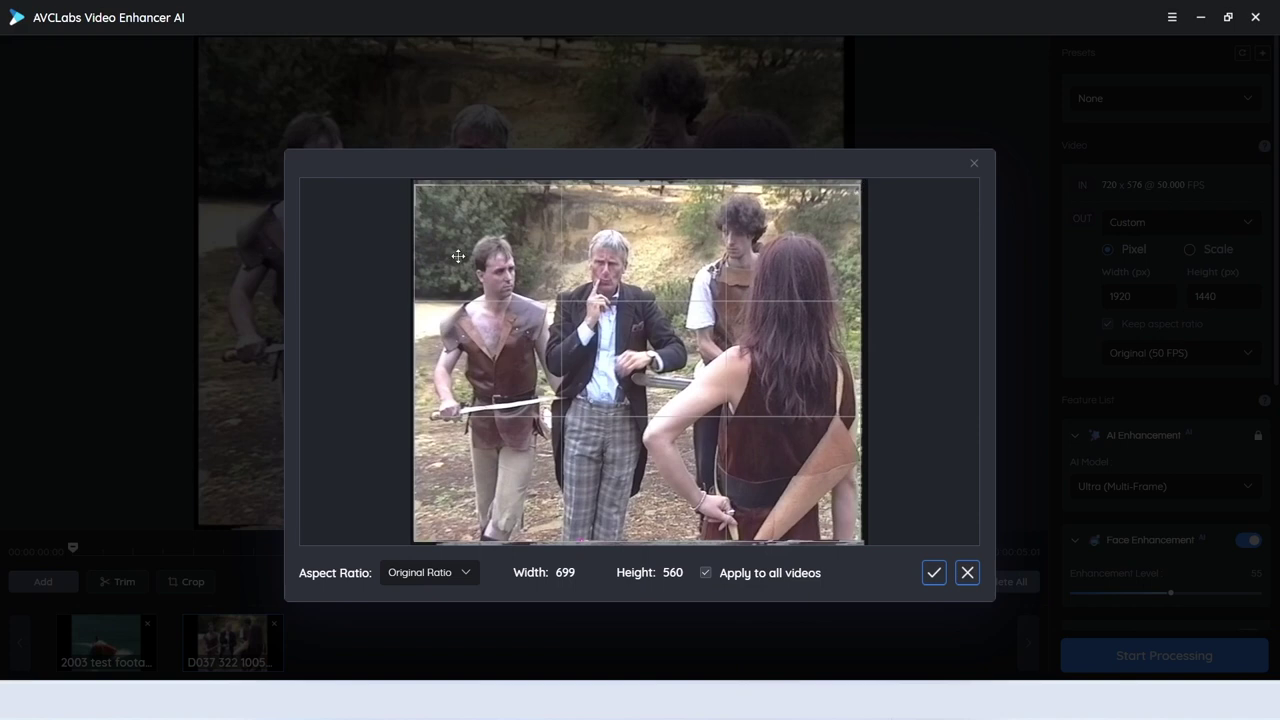
drag(741, 527, 739, 522)
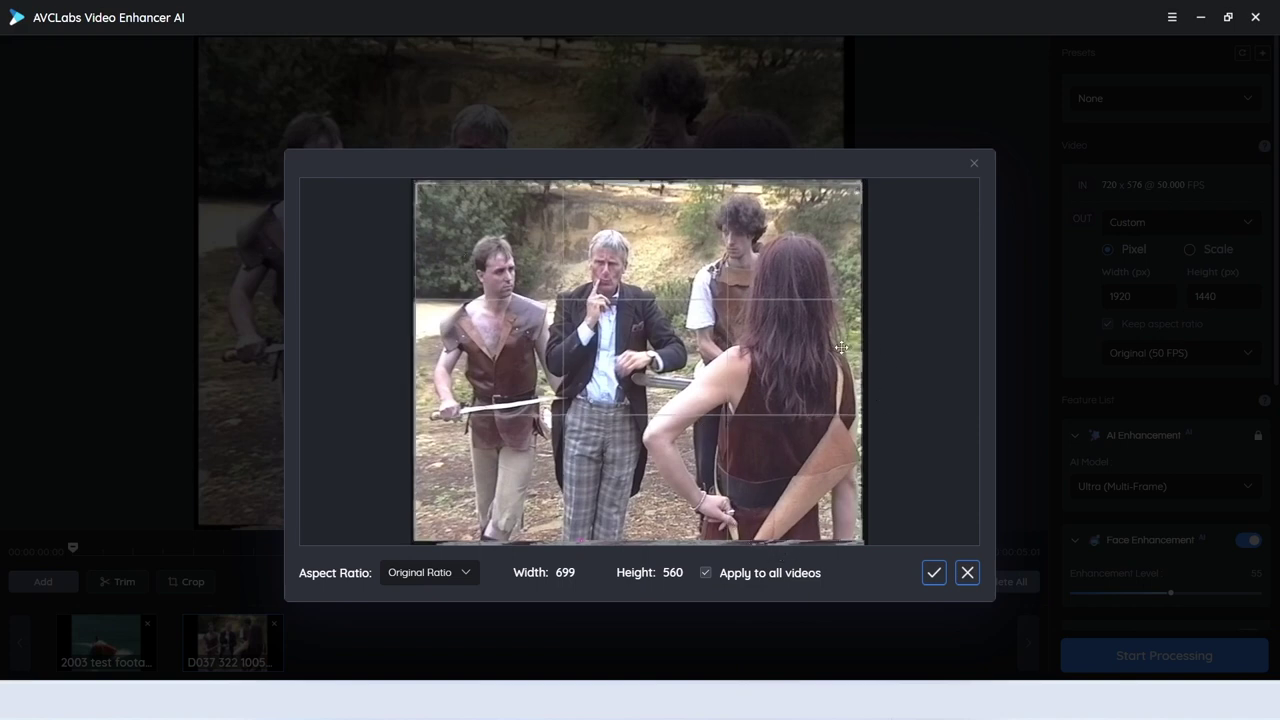
drag(829, 351, 828, 352)
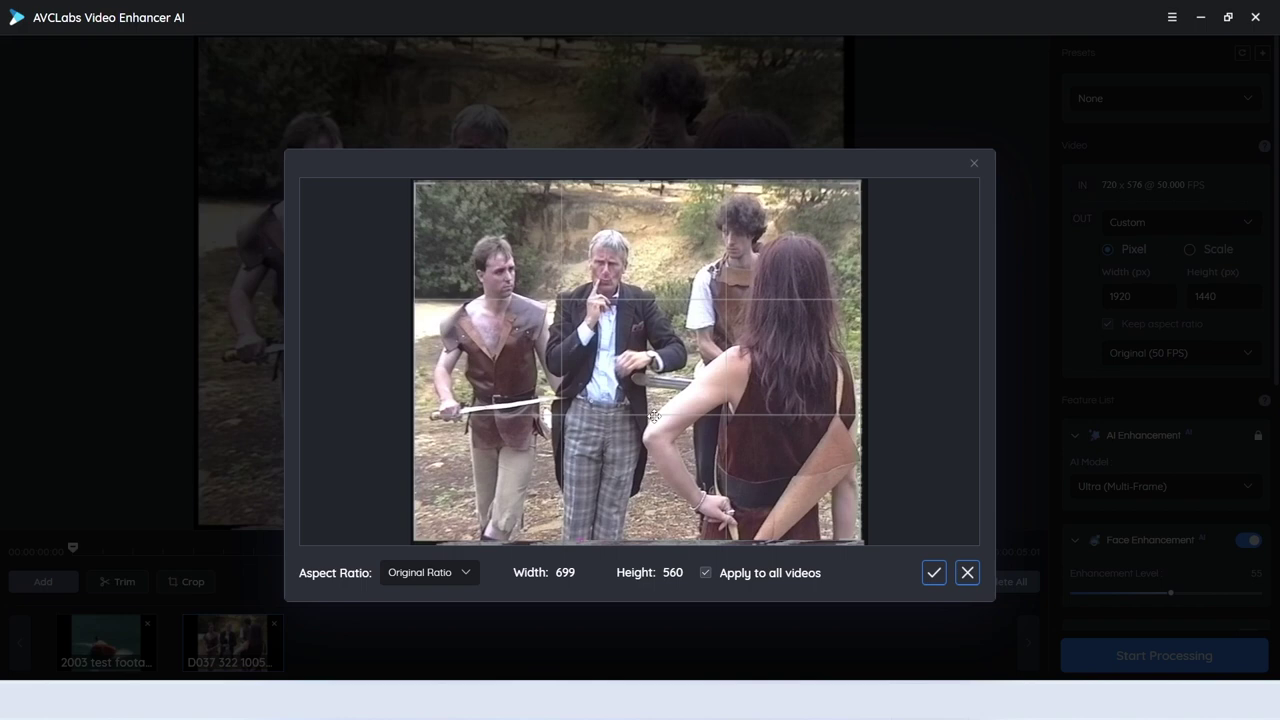
click(934, 573)
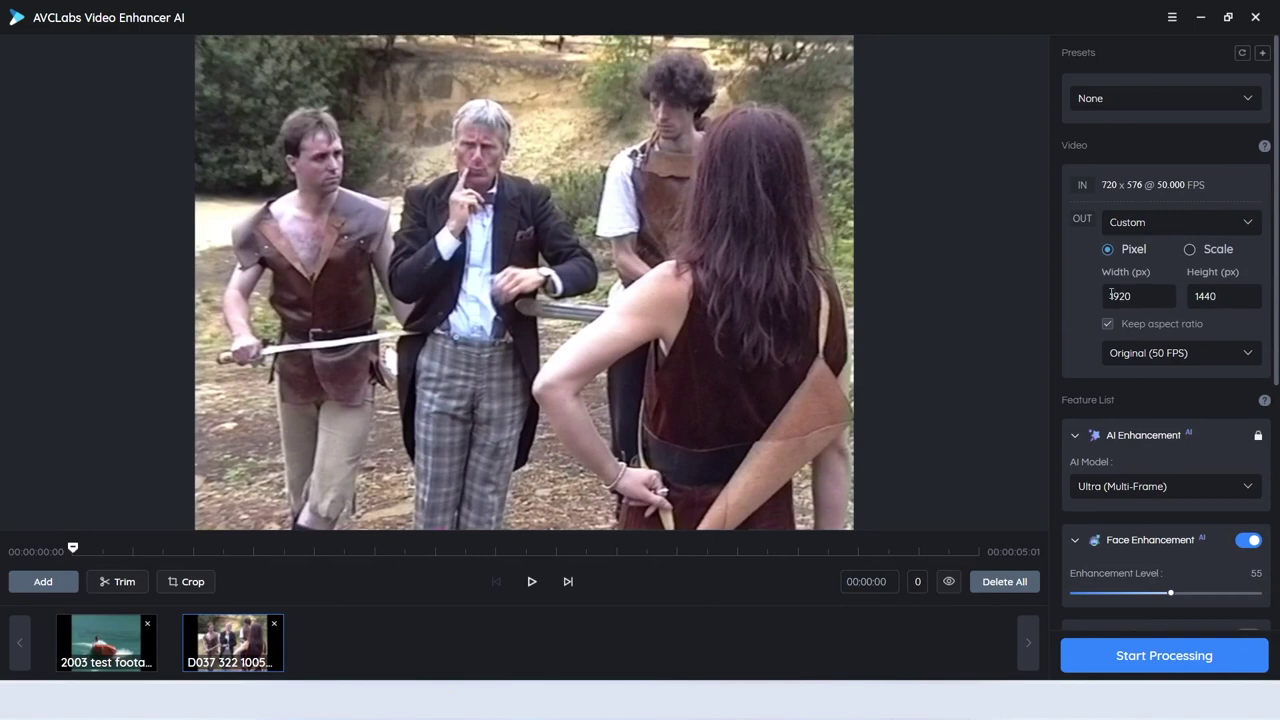
click(947, 581)
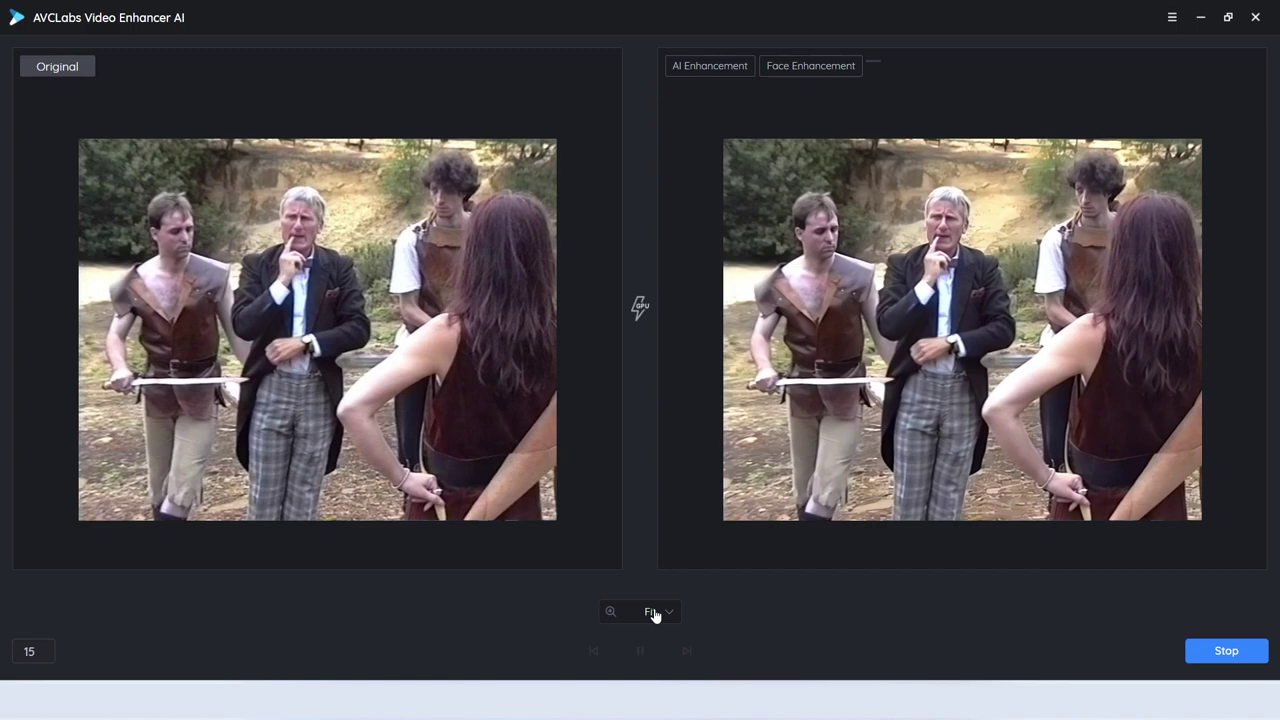
click(657, 611)
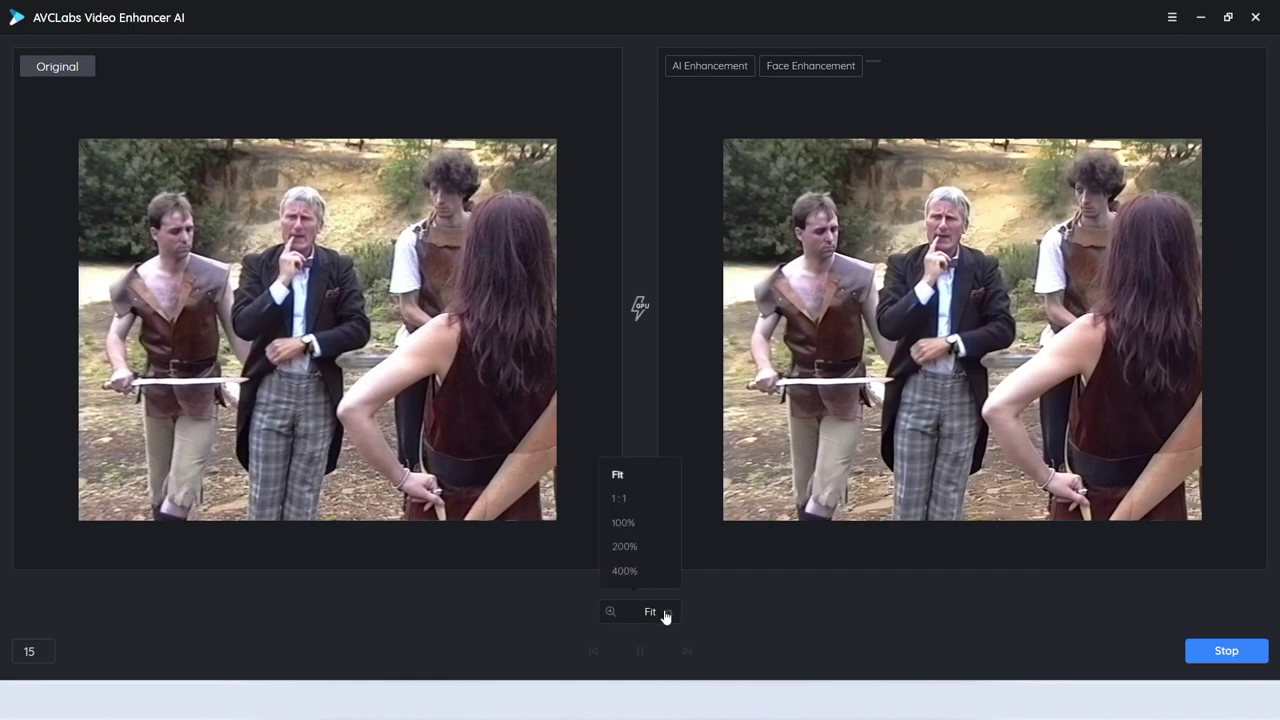
click(633, 520)
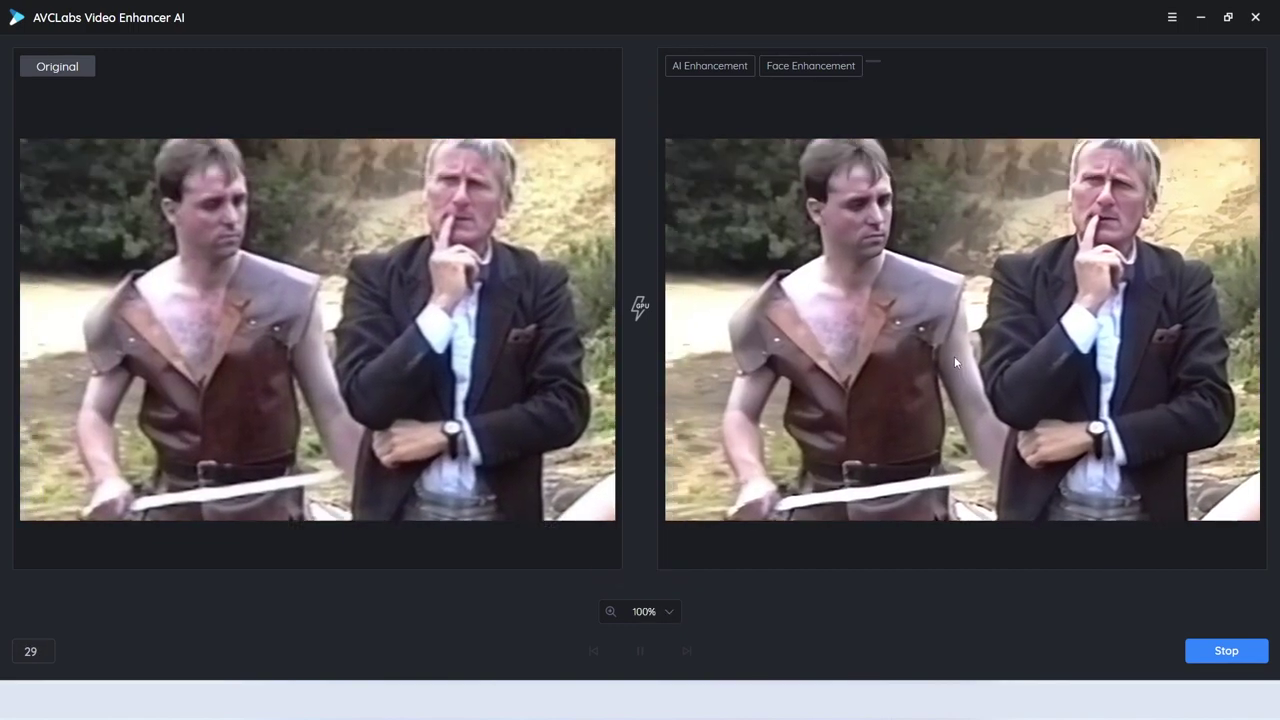
key(space)
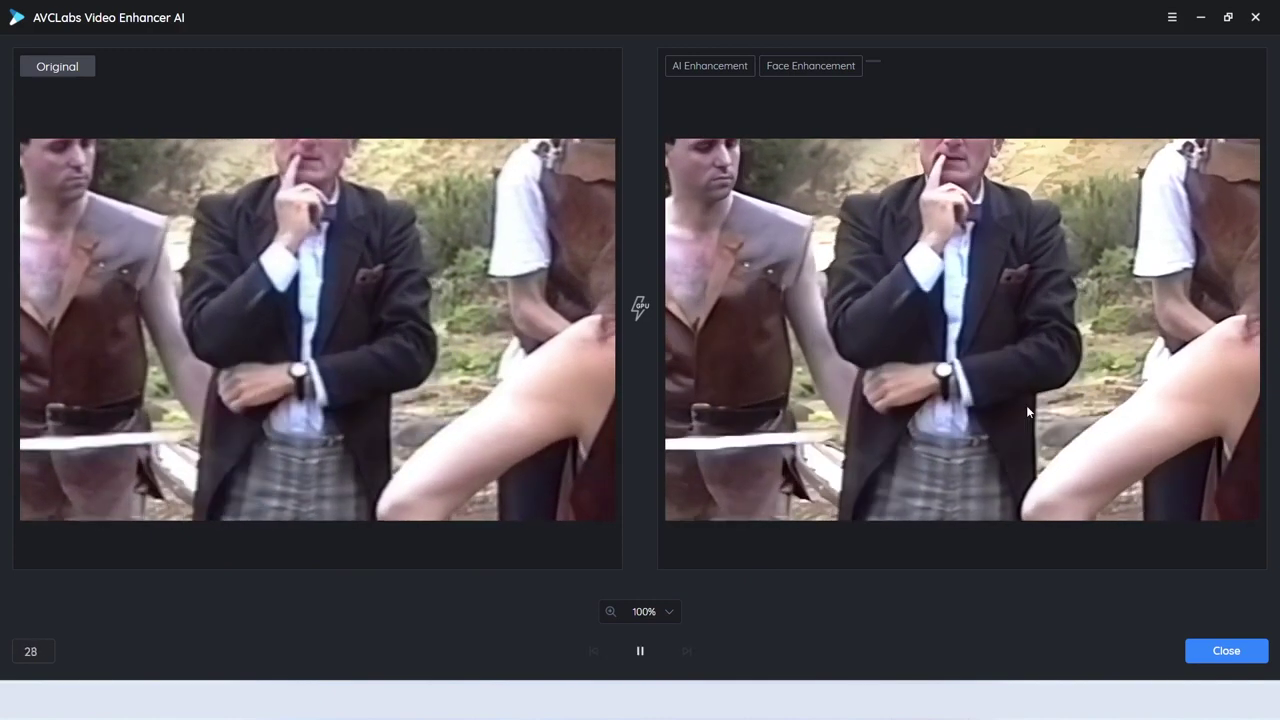
click(1217, 651)
- Trim the 2003 test footage clip to run from 00:00:18 frame 36 to 00:00:28 frame 14
scroll(1214, 620, down, 3)
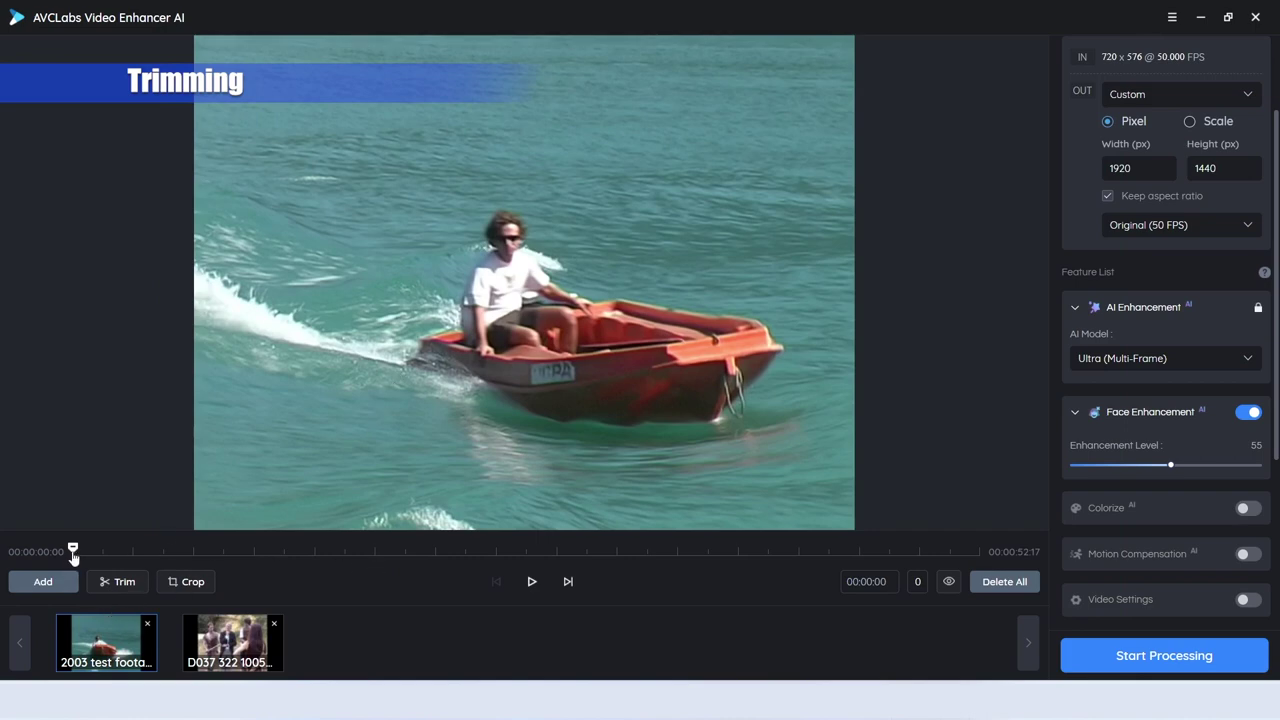
drag(72, 548, 391, 550)
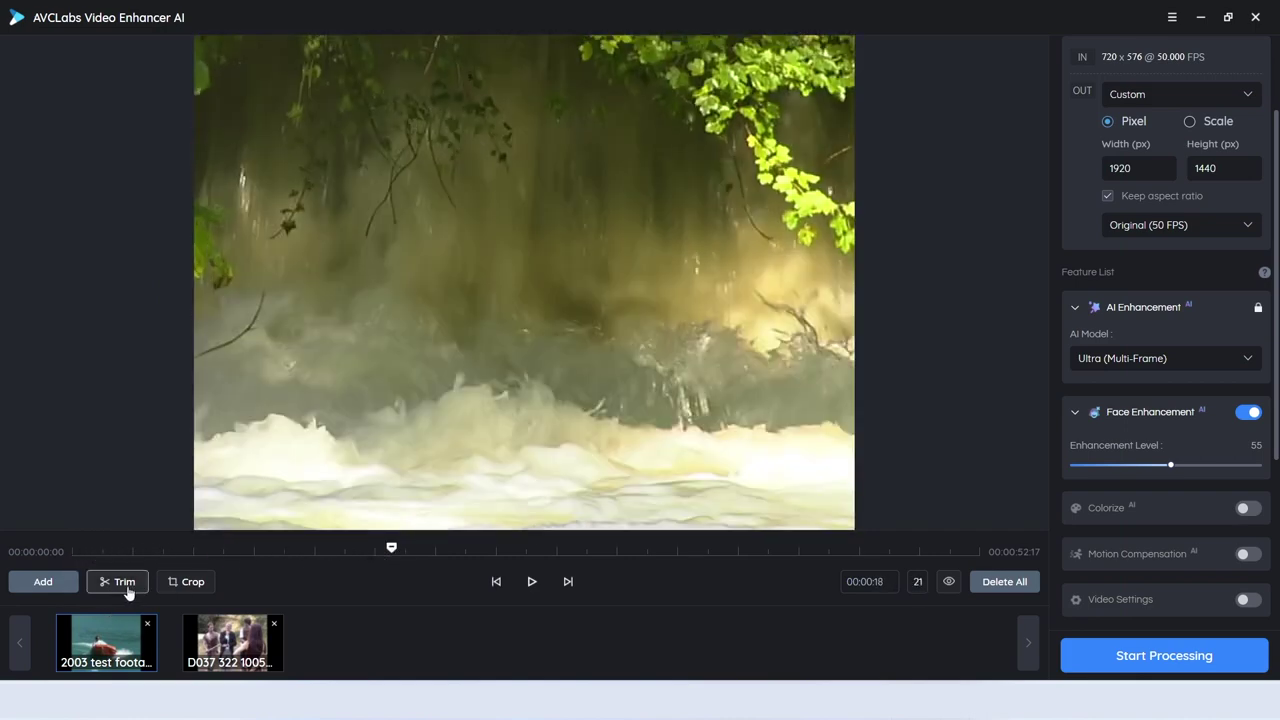
click(120, 581)
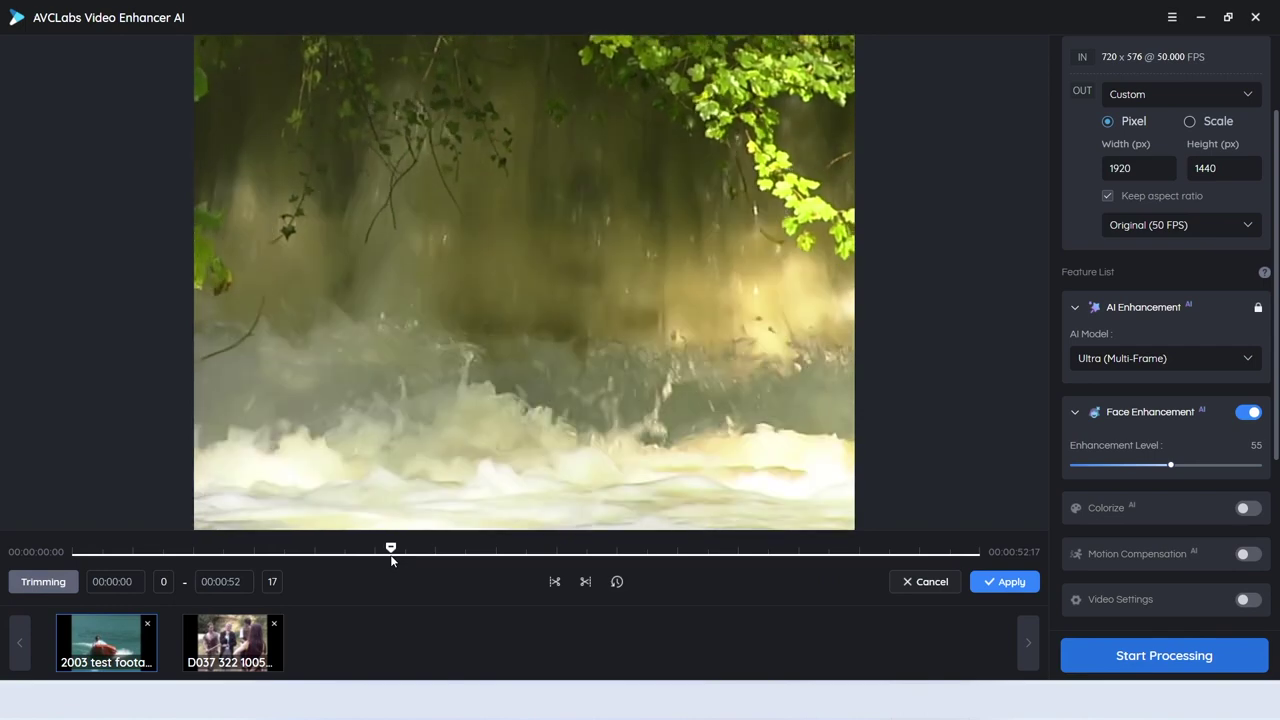
click(386, 548)
drag(386, 548, 563, 566)
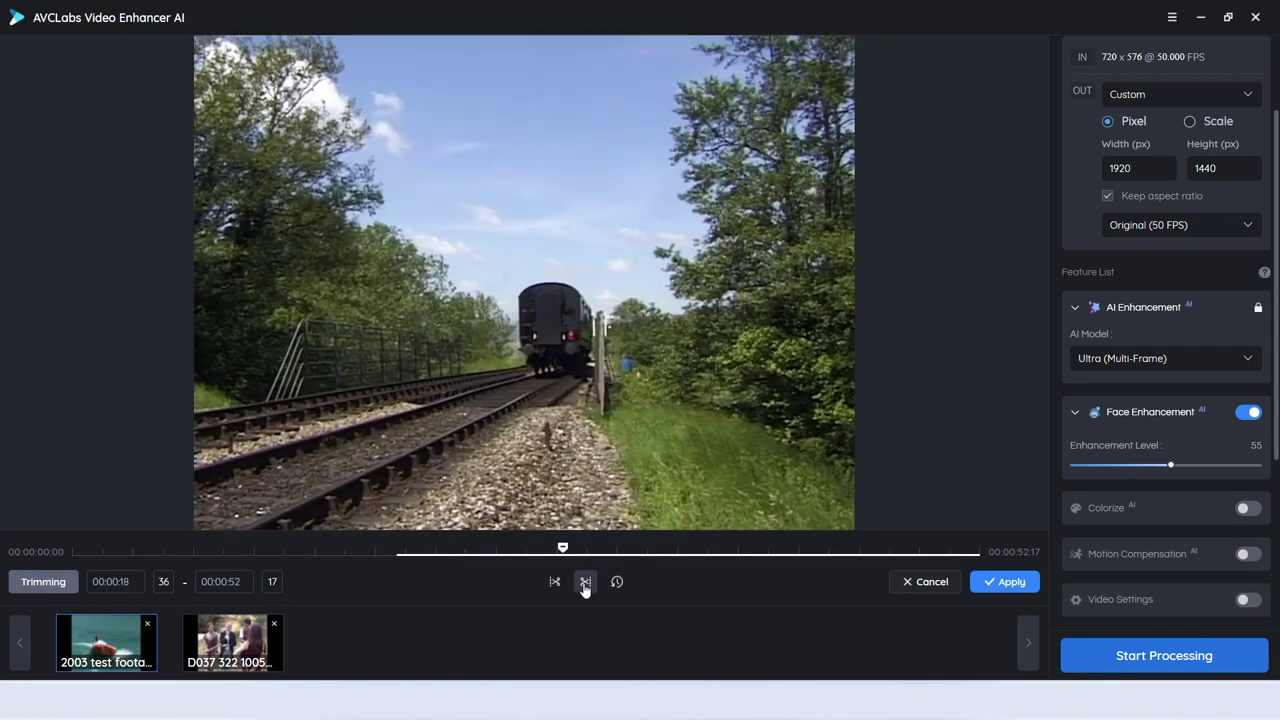
click(585, 581)
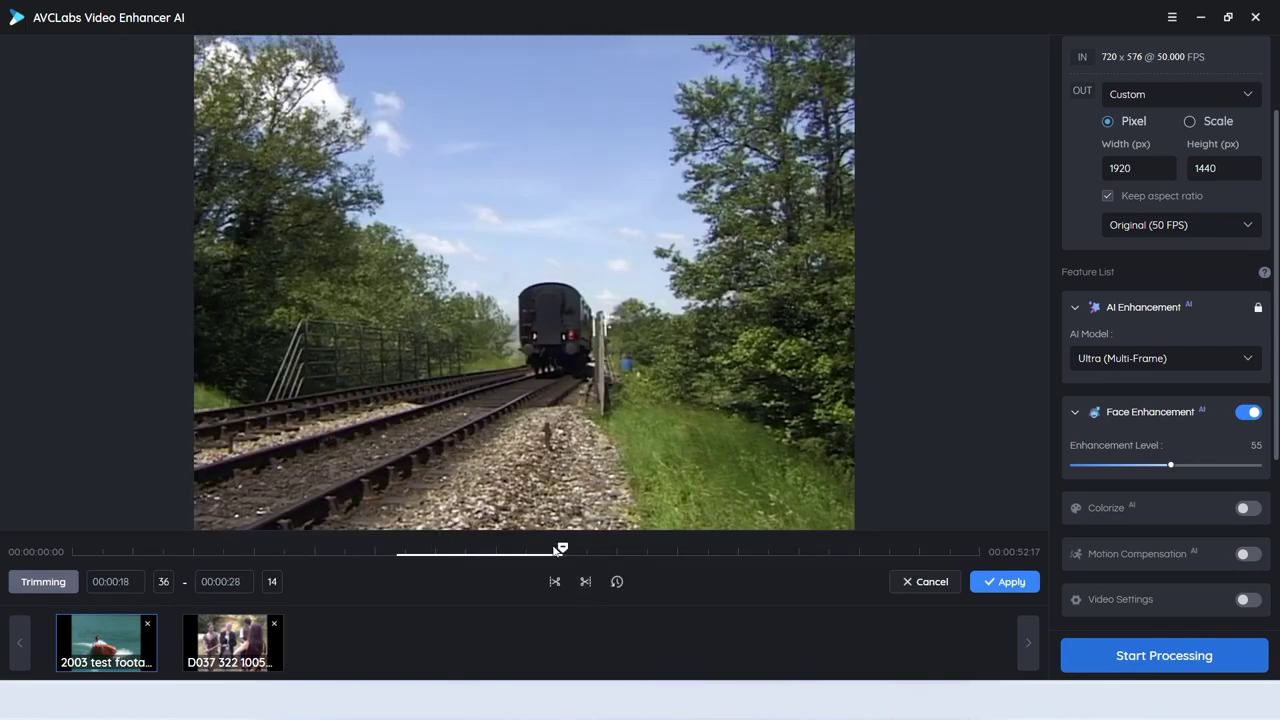
click(1000, 584)
- Remove all loaded clips and open test stax BW 50p.avi from the avc tests folder
mouse_move(73, 682)
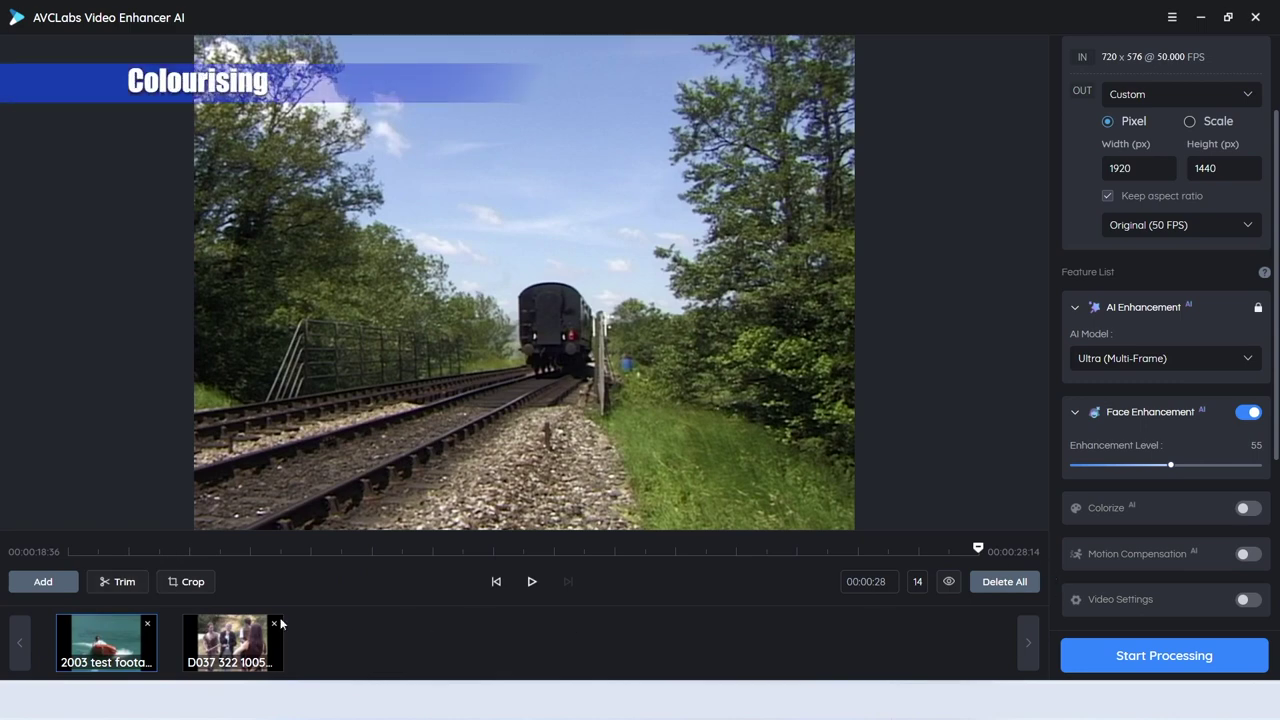
click(1002, 582)
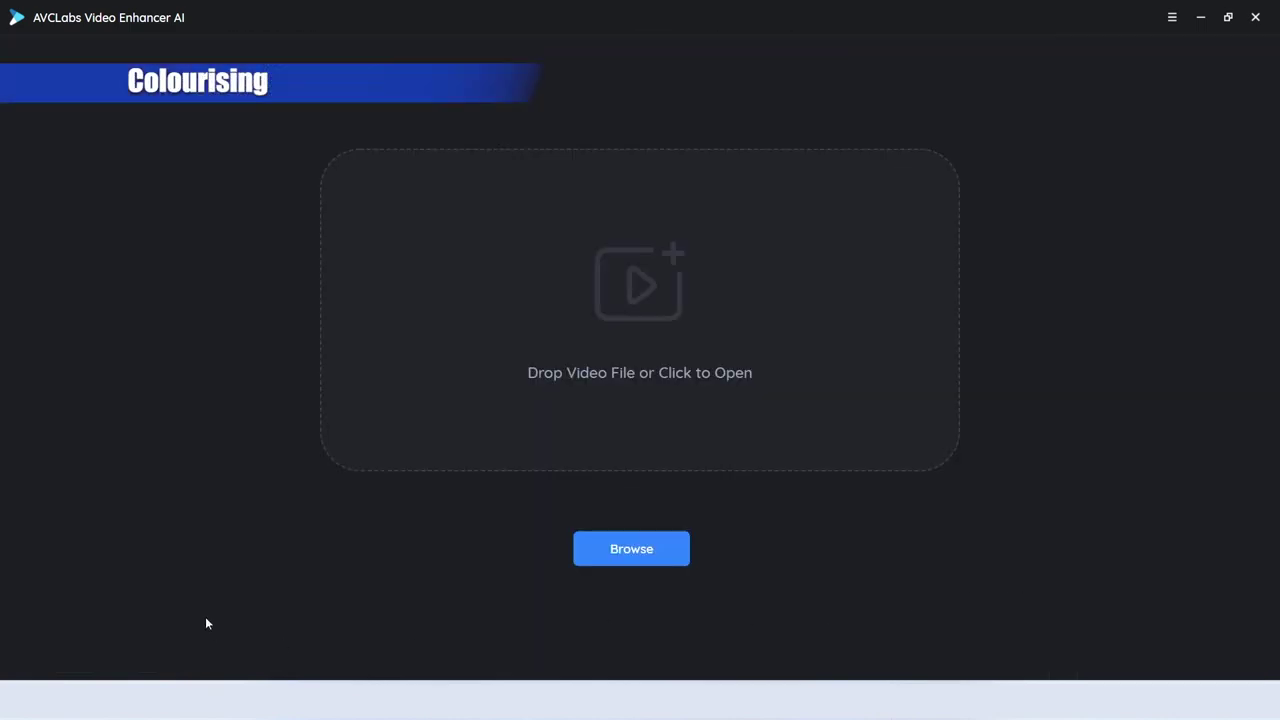
click(428, 266)
click(312, 46)
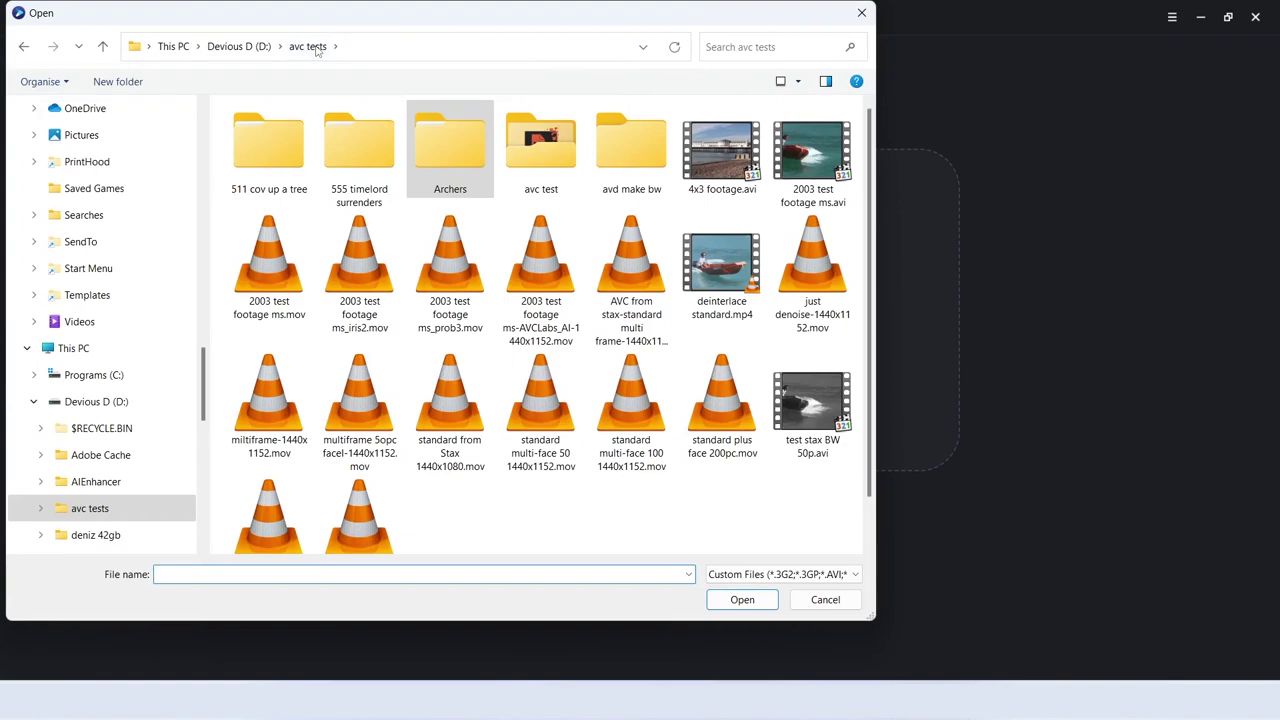
click(800, 407)
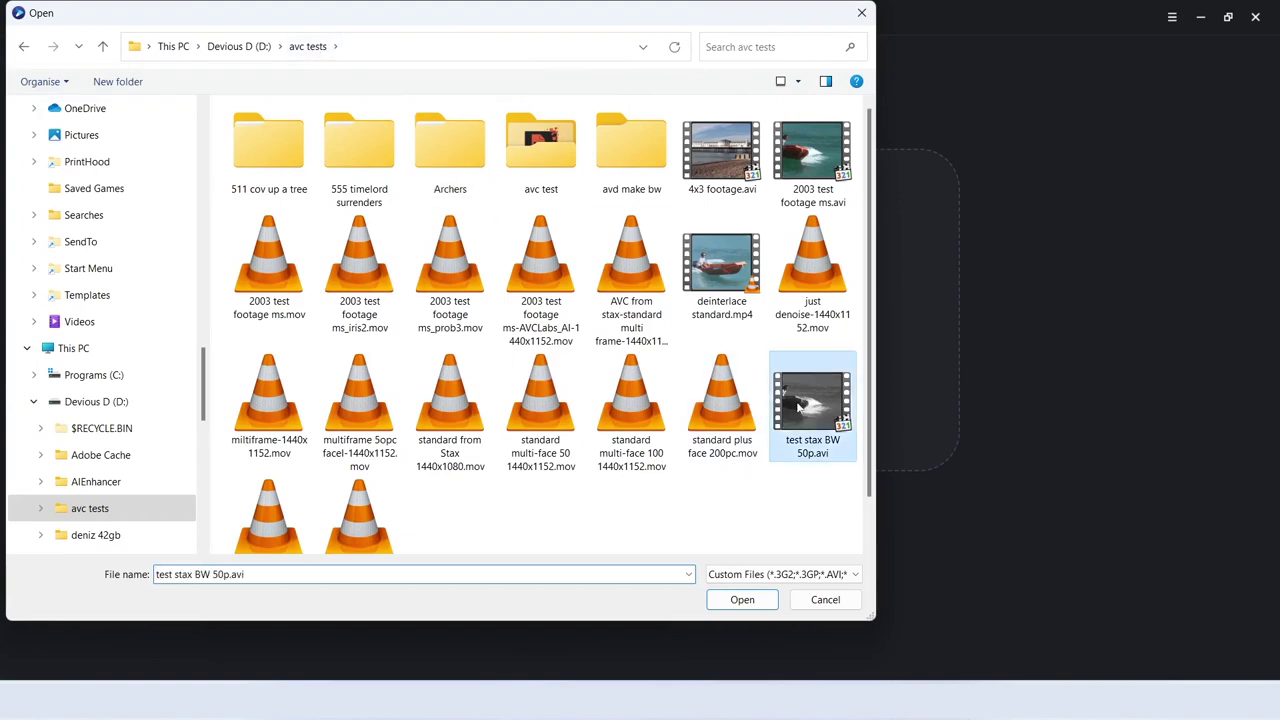
double_click(797, 407)
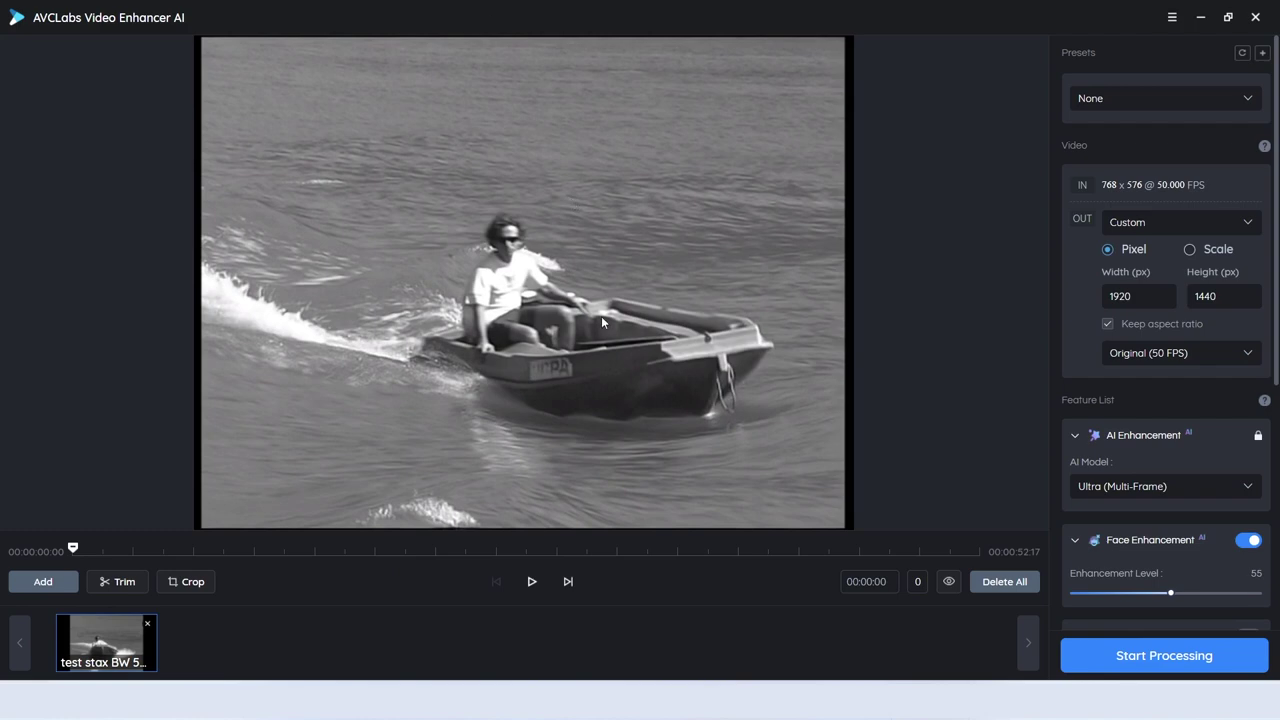
- At the lakeside house shot about 6 seconds in, turn off Face Enhancement and set the AI Enhancement model to Standard
drag(72, 548, 188, 552)
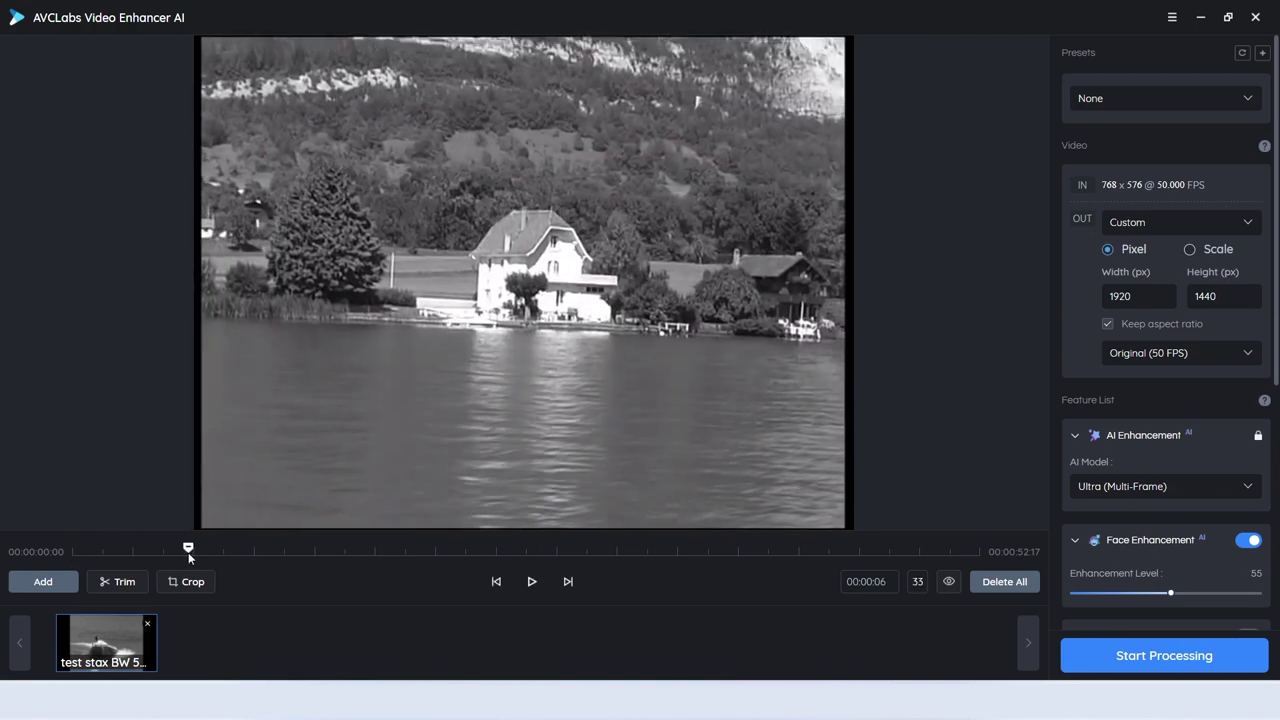
scroll(1187, 165, down, 4)
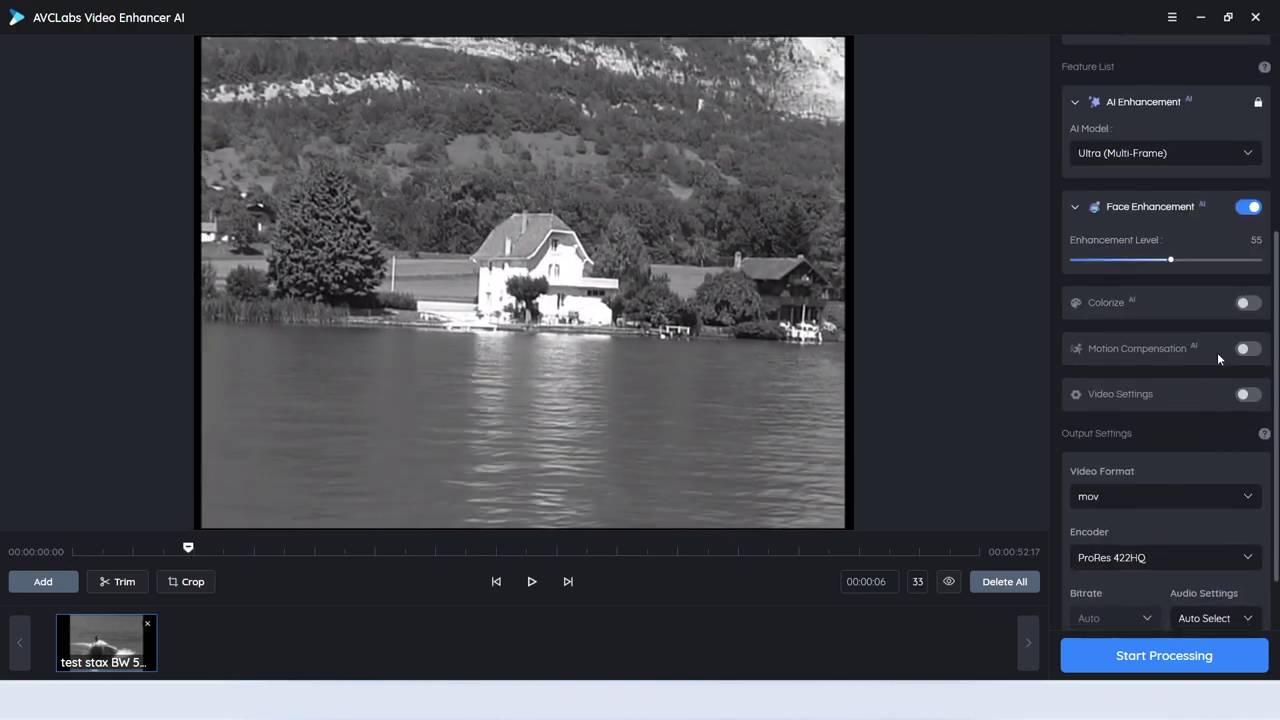
click(1246, 207)
click(1234, 156)
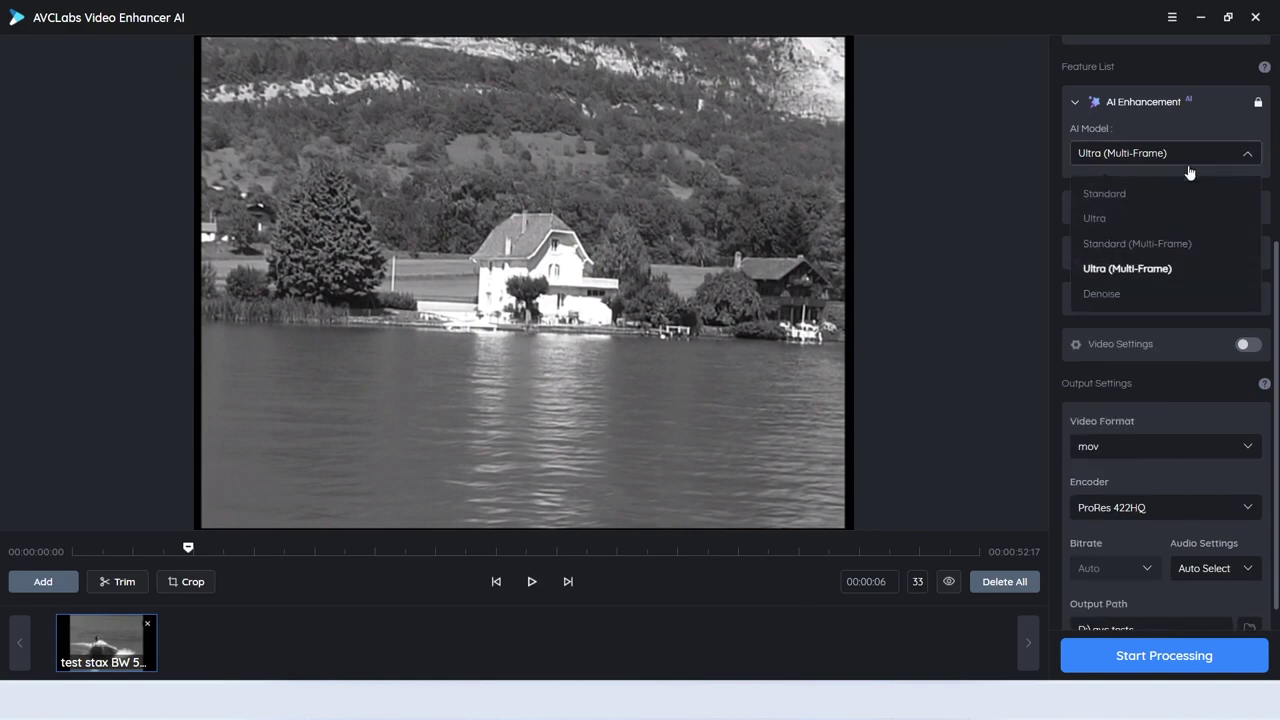
click(1134, 198)
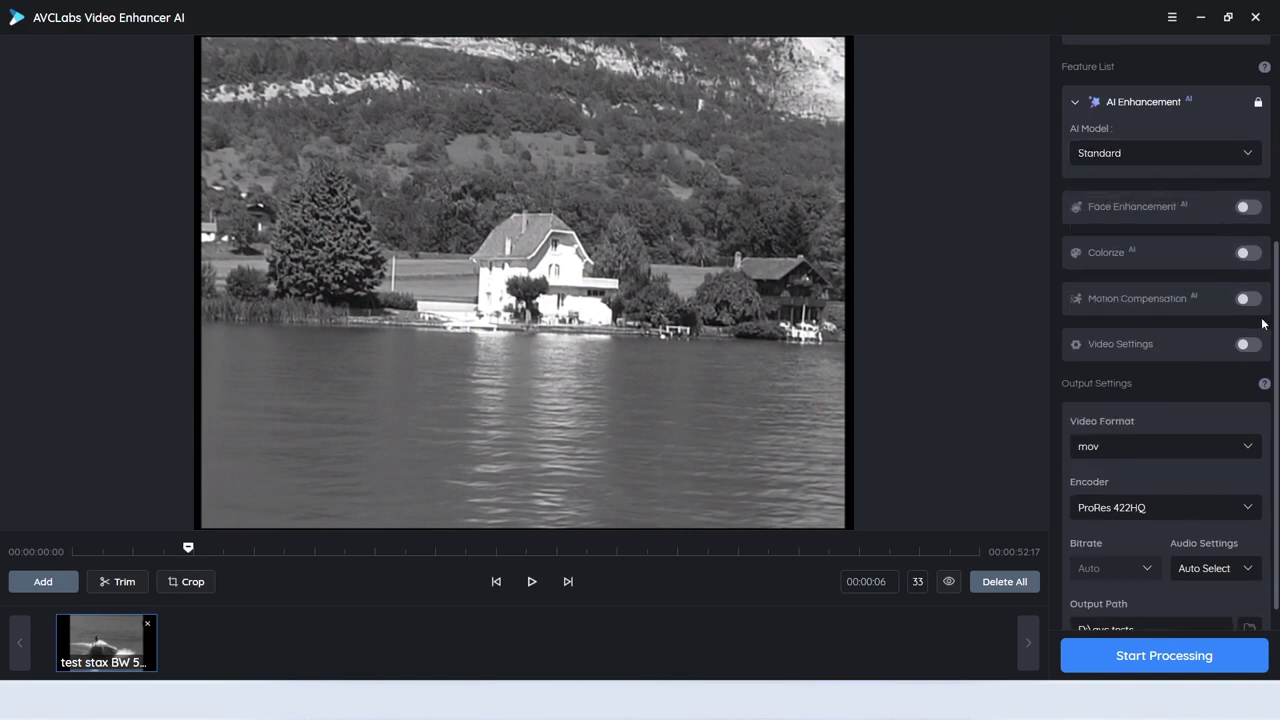
- Turn on Colorize and set its render factor to 19
click(1248, 254)
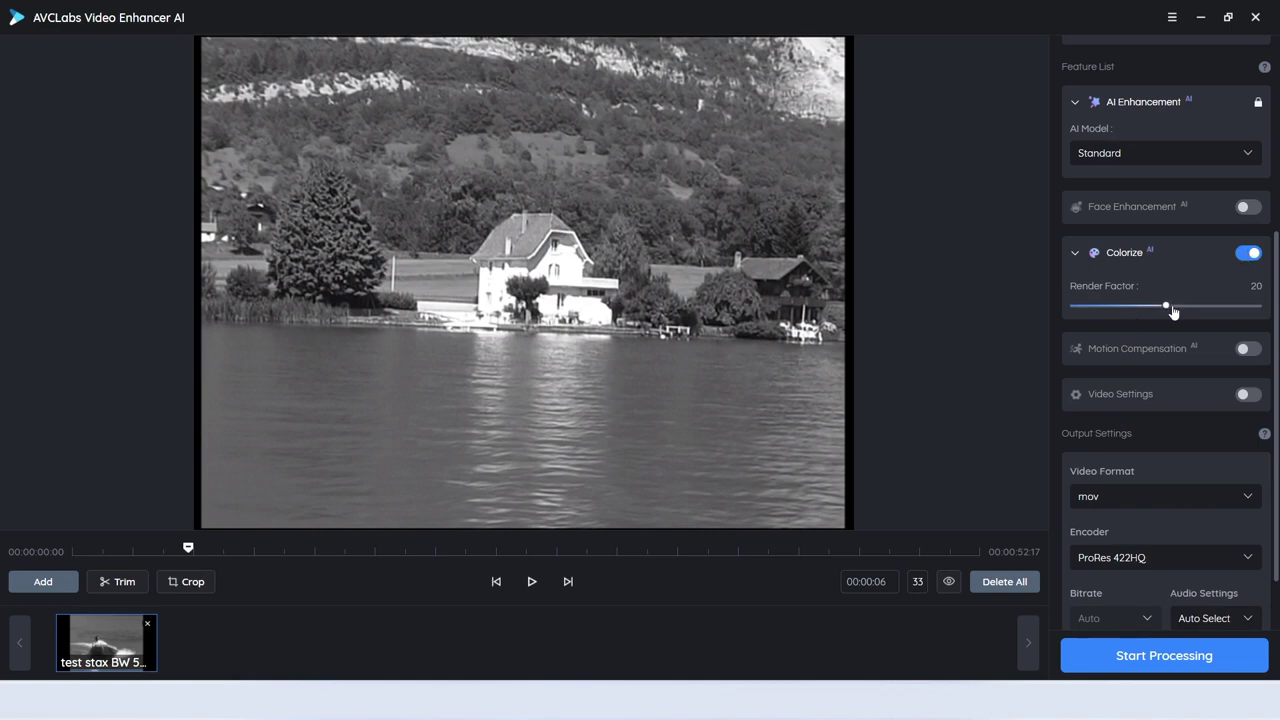
mouse_move(1166, 304)
mouse_down()
mouse_move(1236, 305)
mouse_move(1150, 305)
mouse_up()
drag(1150, 305, 1256, 305)
mouse_move(1254, 305)
mouse_down()
mouse_move(1094, 305)
mouse_move(1260, 317)
mouse_up()
drag(1262, 305, 1155, 305)
- Preview the colorized lakeside shot against the original, pause it to compare a frame, and close the comparison
click(949, 582)
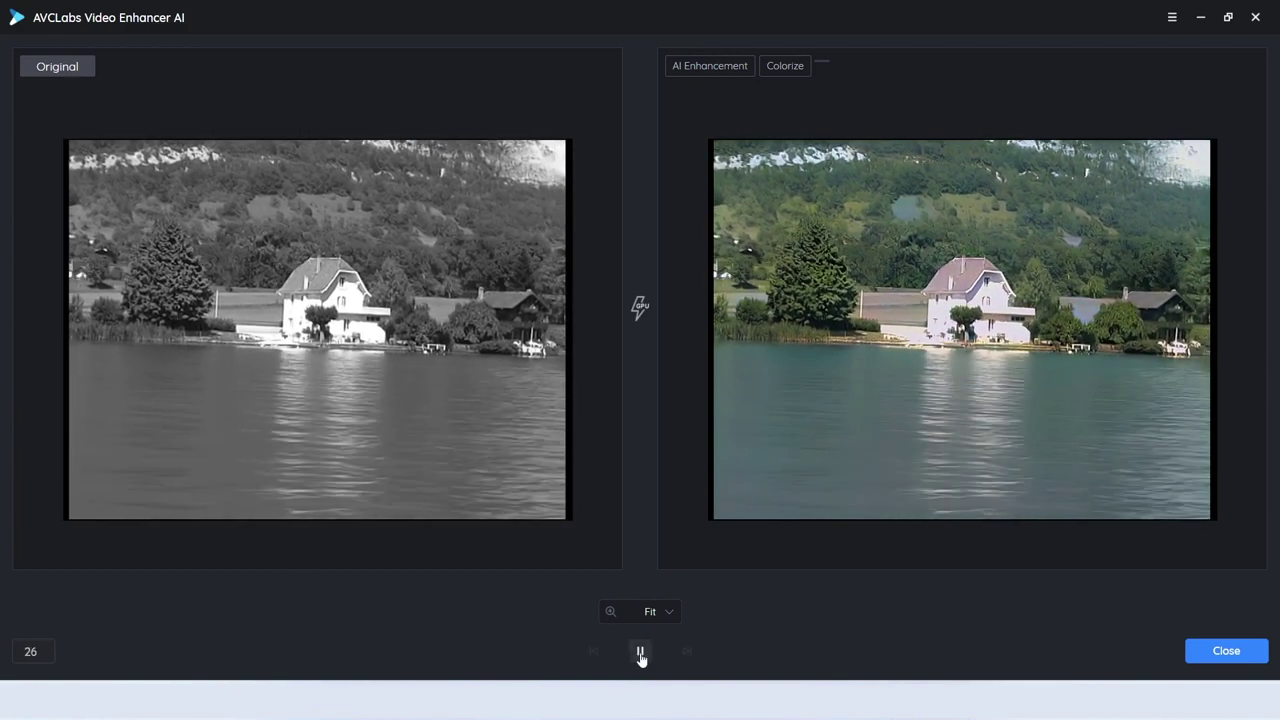
click(640, 651)
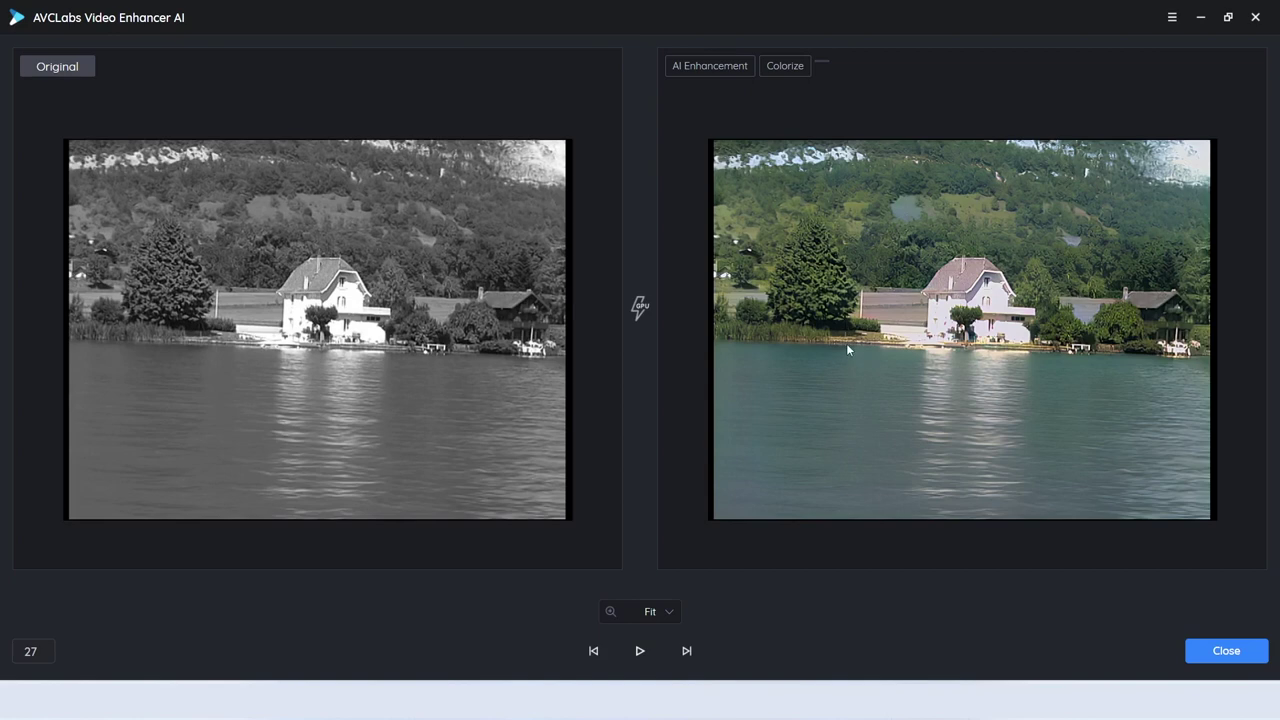
click(1228, 650)
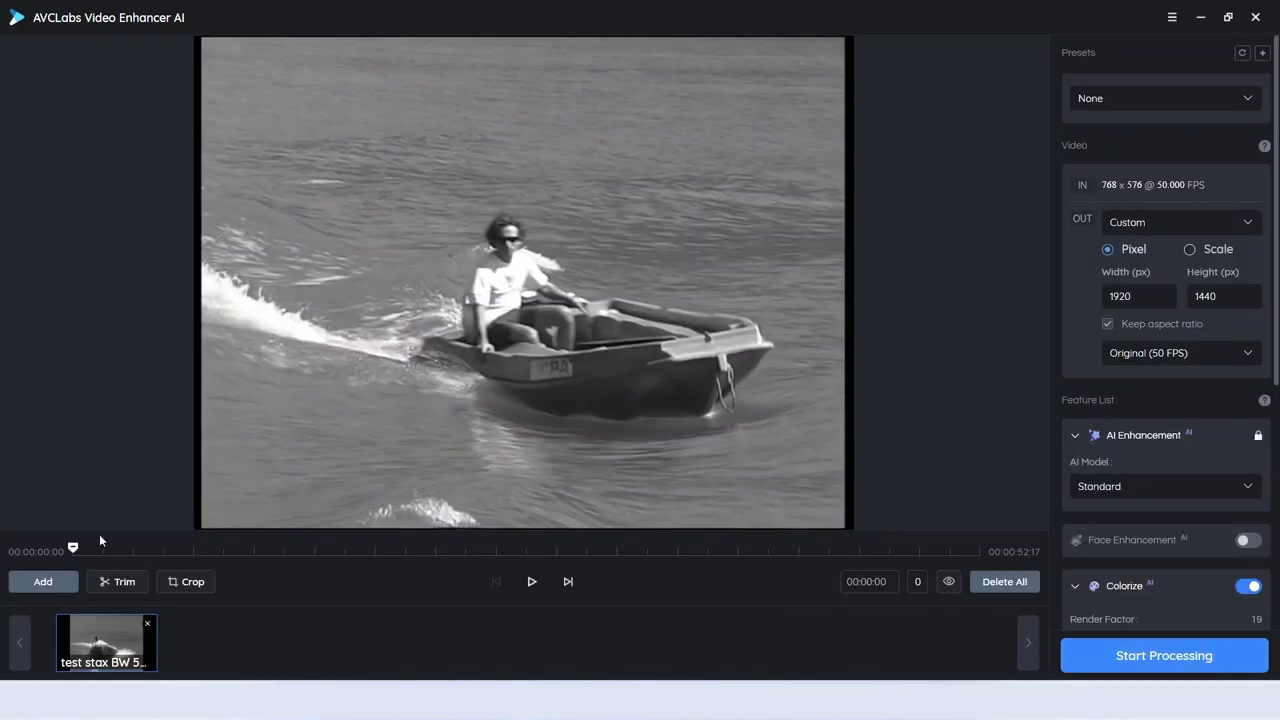
- Set the Colorize render factor to 32 and preview the lakeside shot from about 6 seconds, closing the comparison at the end
drag(73, 552, 179, 548)
scroll(1250, 510, down, 3)
click(1154, 471)
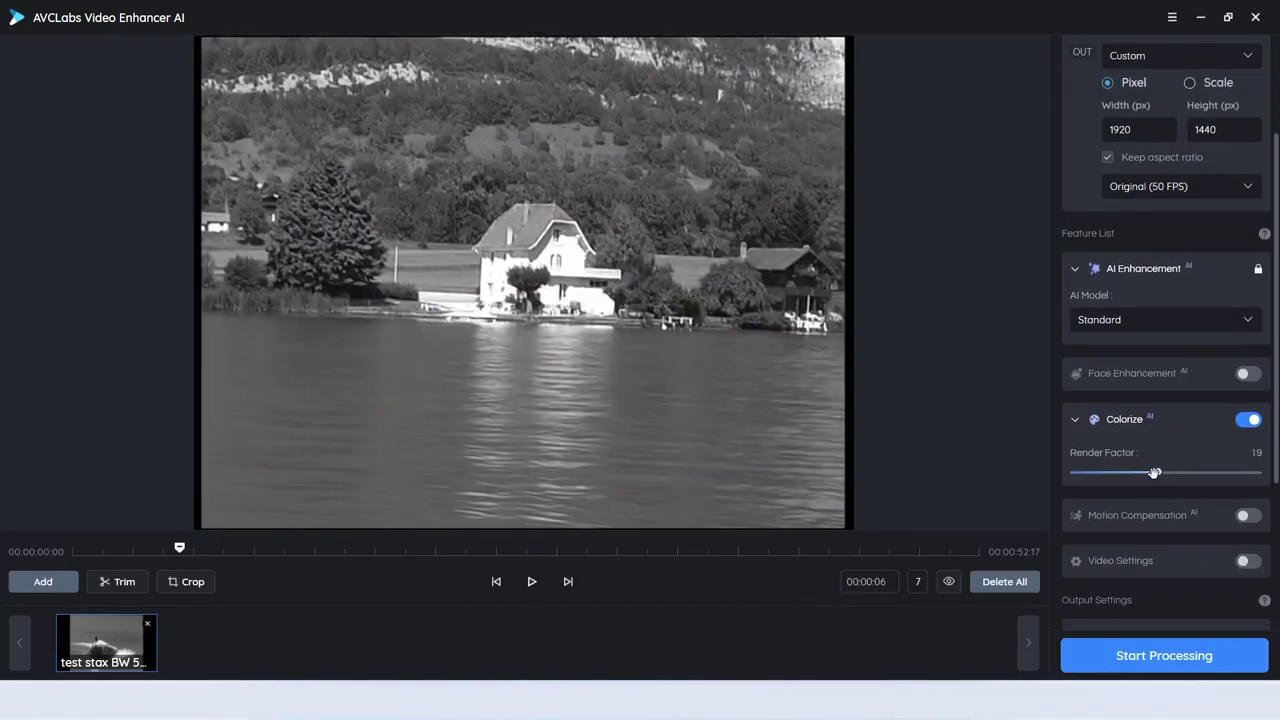
drag(1152, 471, 1278, 471)
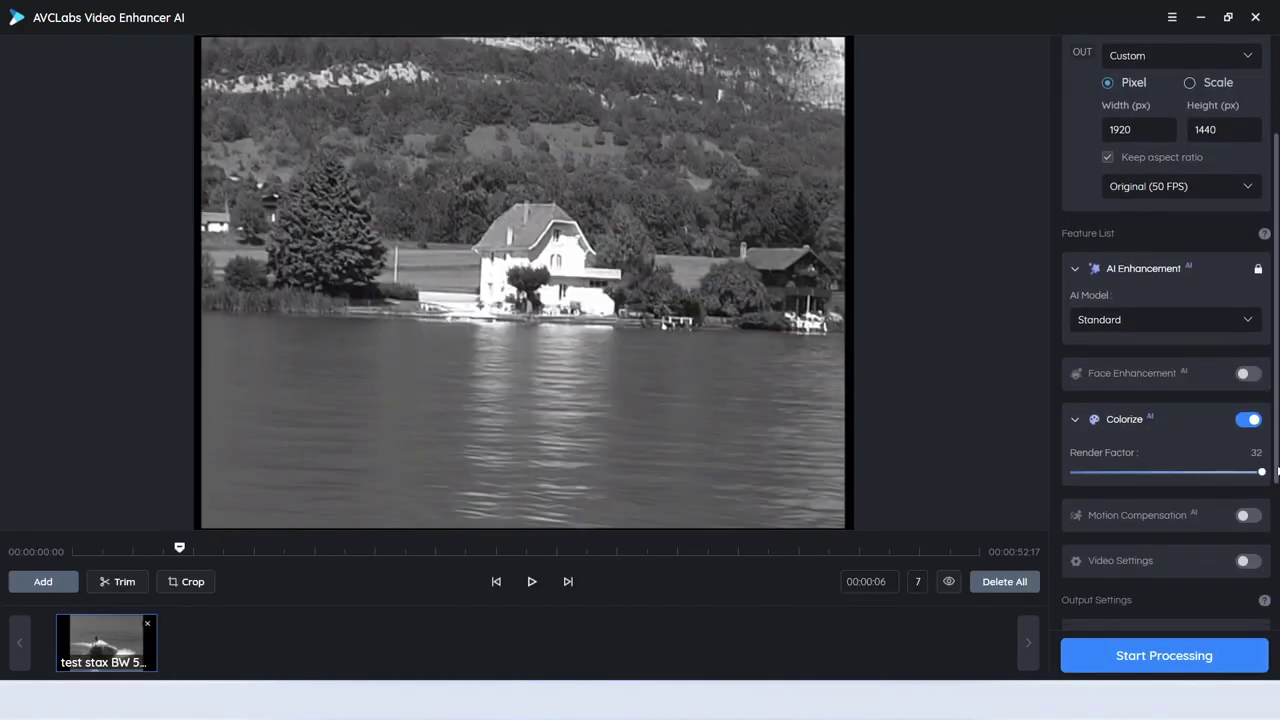
click(950, 581)
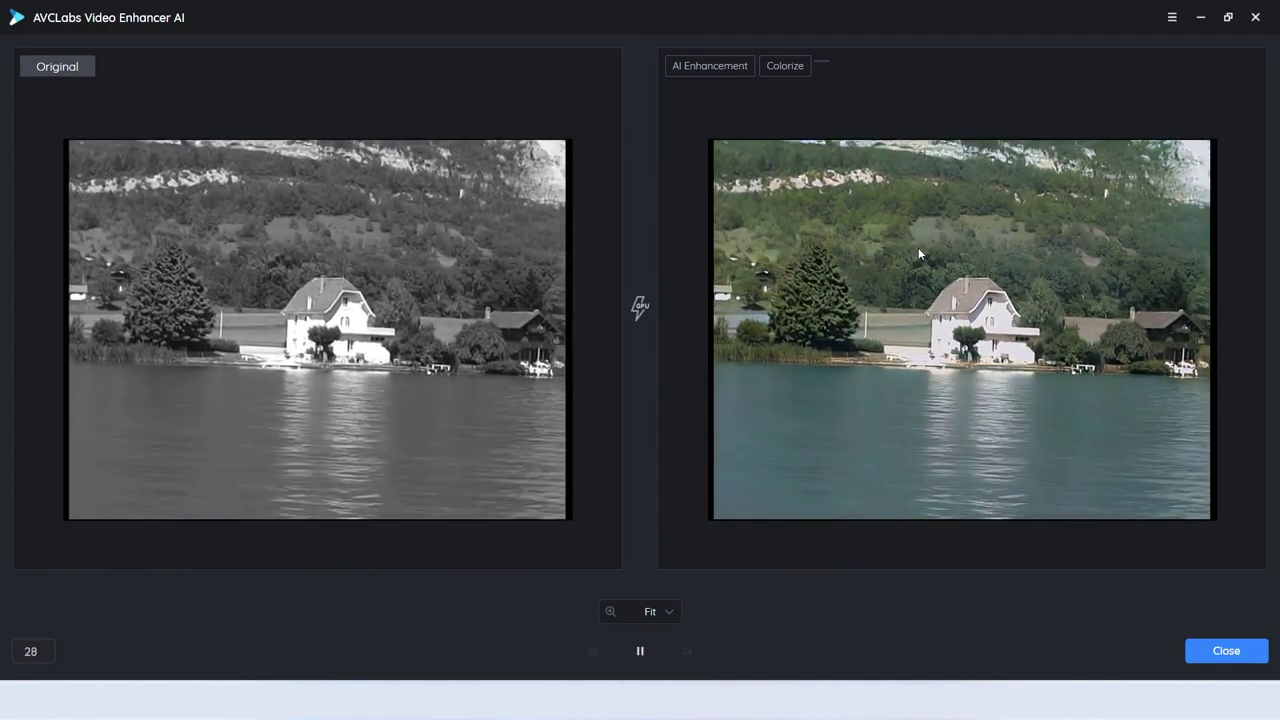
click(1222, 651)
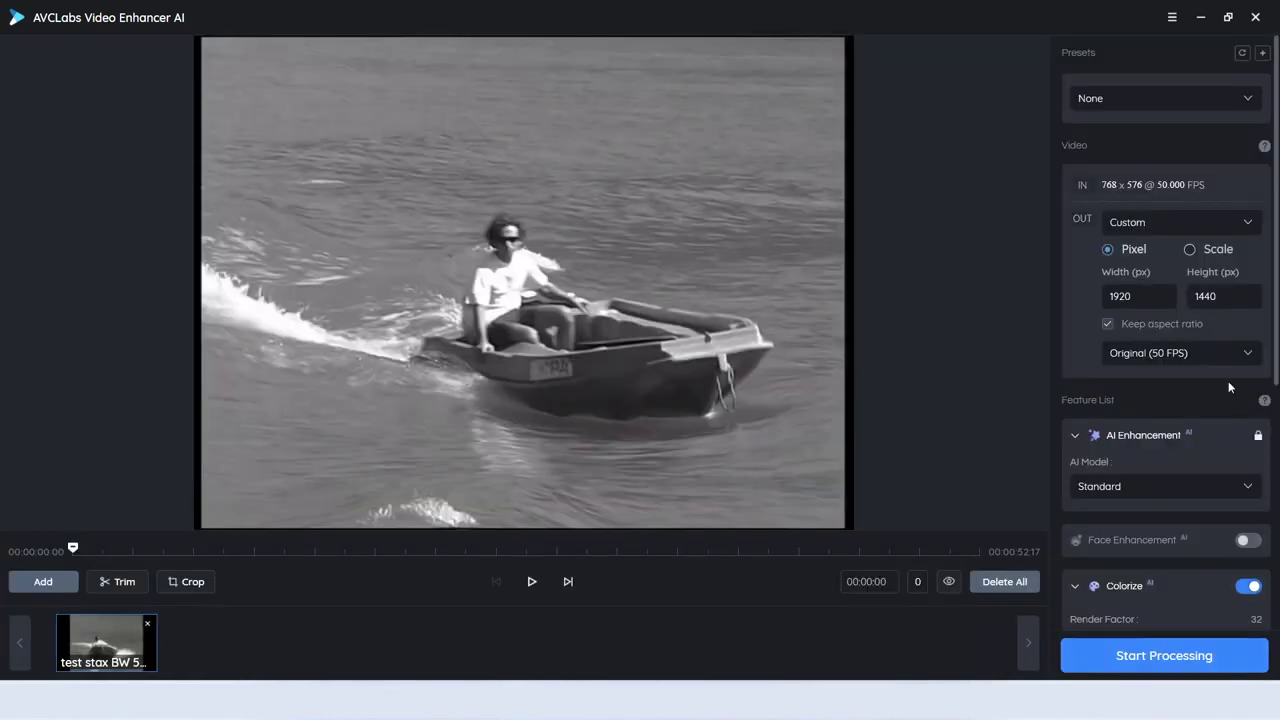
- Set the Colorize render factor to 10 and start a preview of the lakeside shot from 00:00:05 frame 42
scroll(1250, 548, down, 1)
drag(1261, 555, 1108, 558)
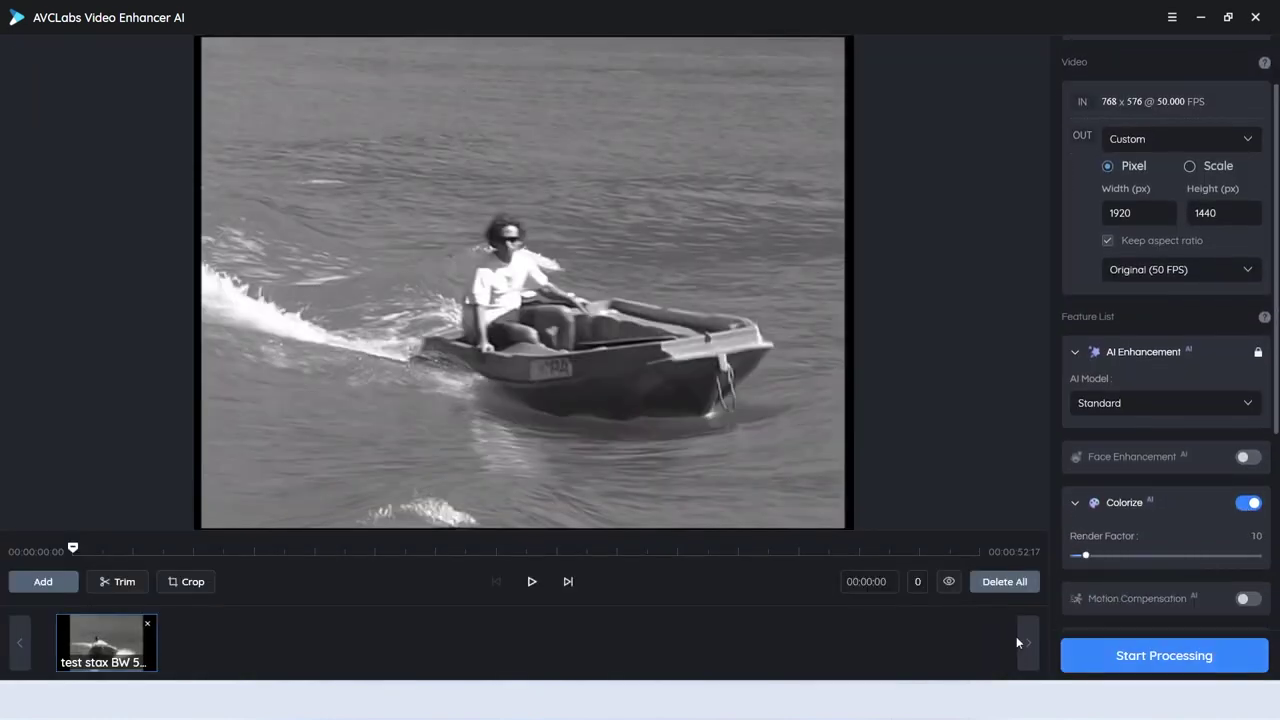
click(174, 550)
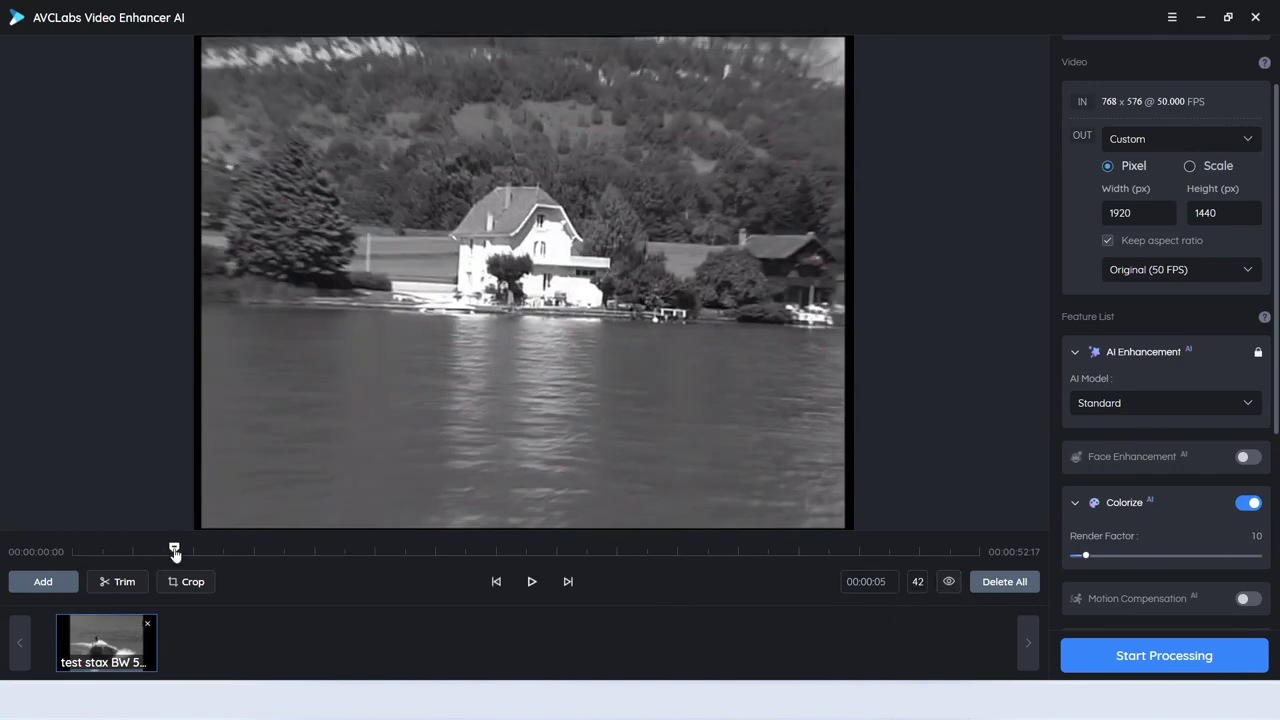
click(948, 581)
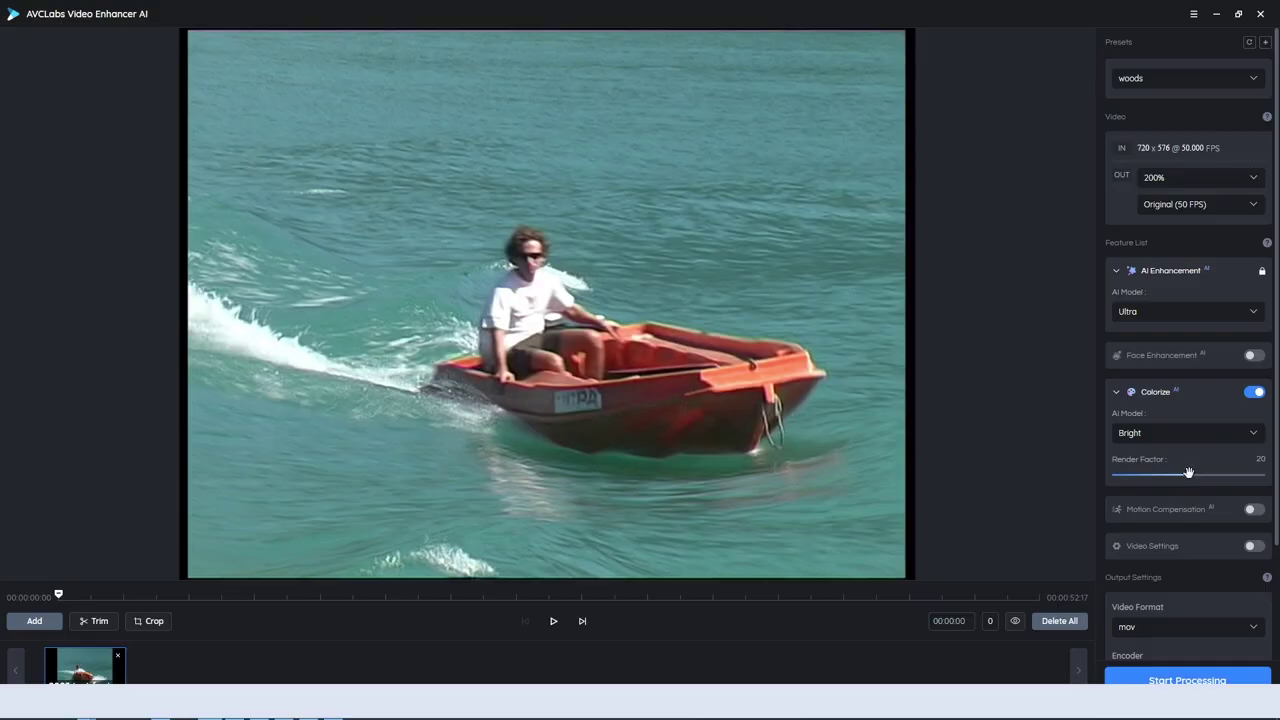
- Check the available Colorize AI models and move the playhead to the lakeside house shot at 00:00:08 frame 33
click(1180, 438)
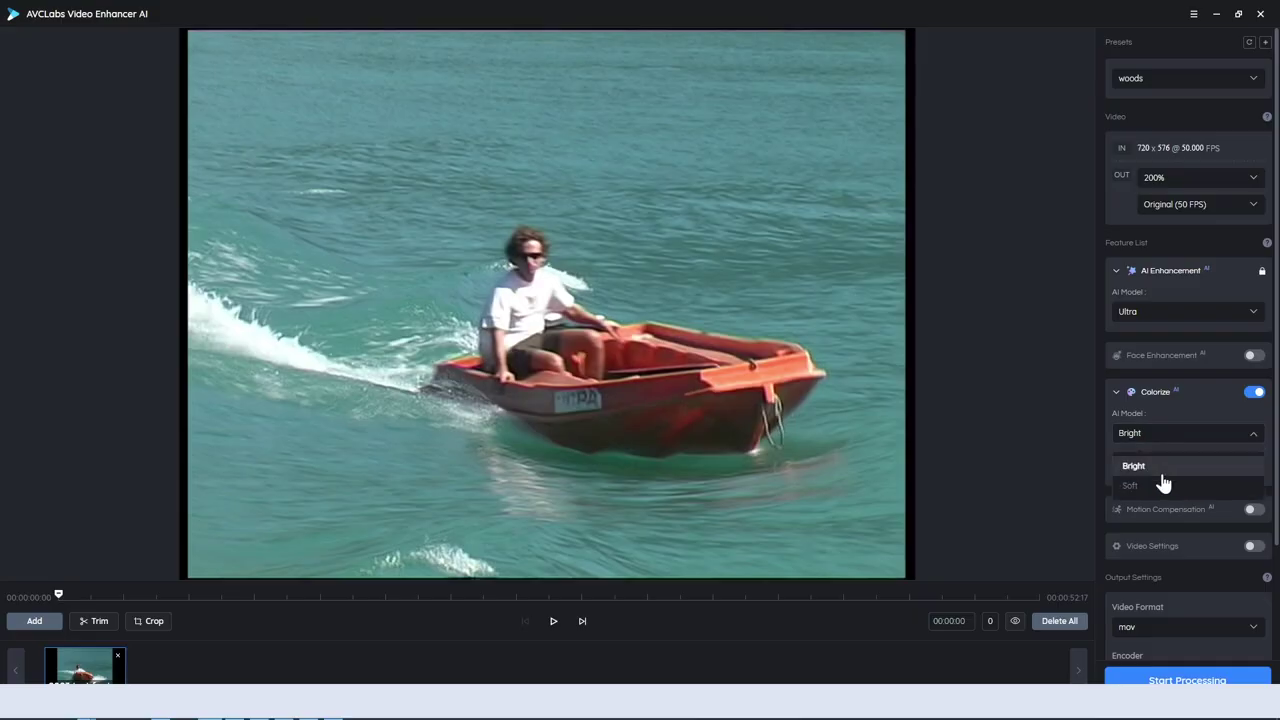
click(112, 665)
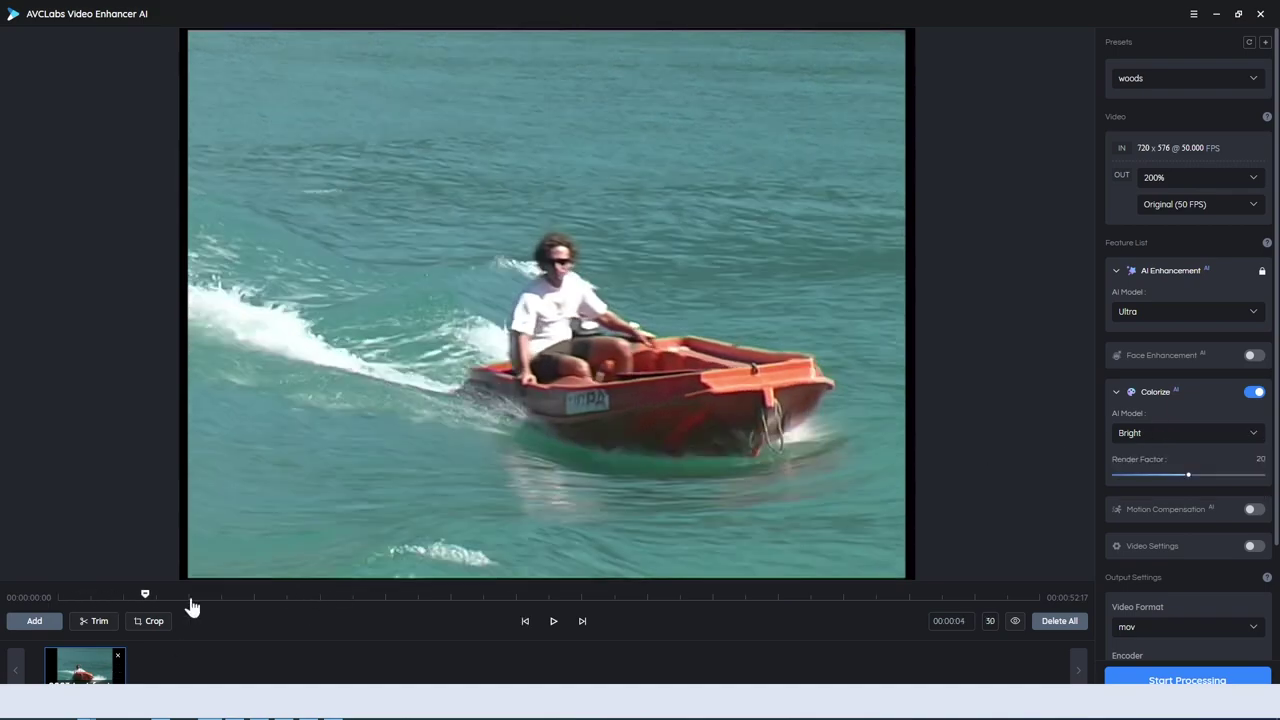
drag(243, 597, 220, 603)
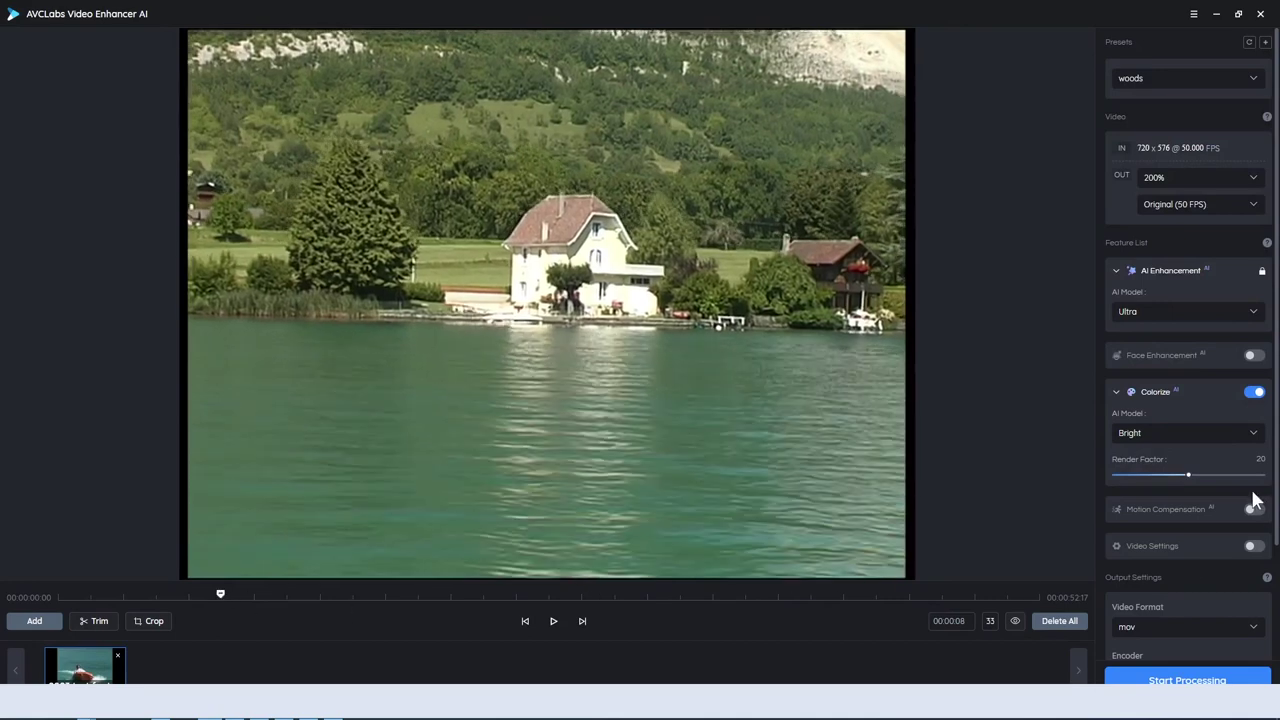
- Set the Colorize model to Soft with render factor 32 and preview the lakeside shot
click(1211, 438)
click(1160, 486)
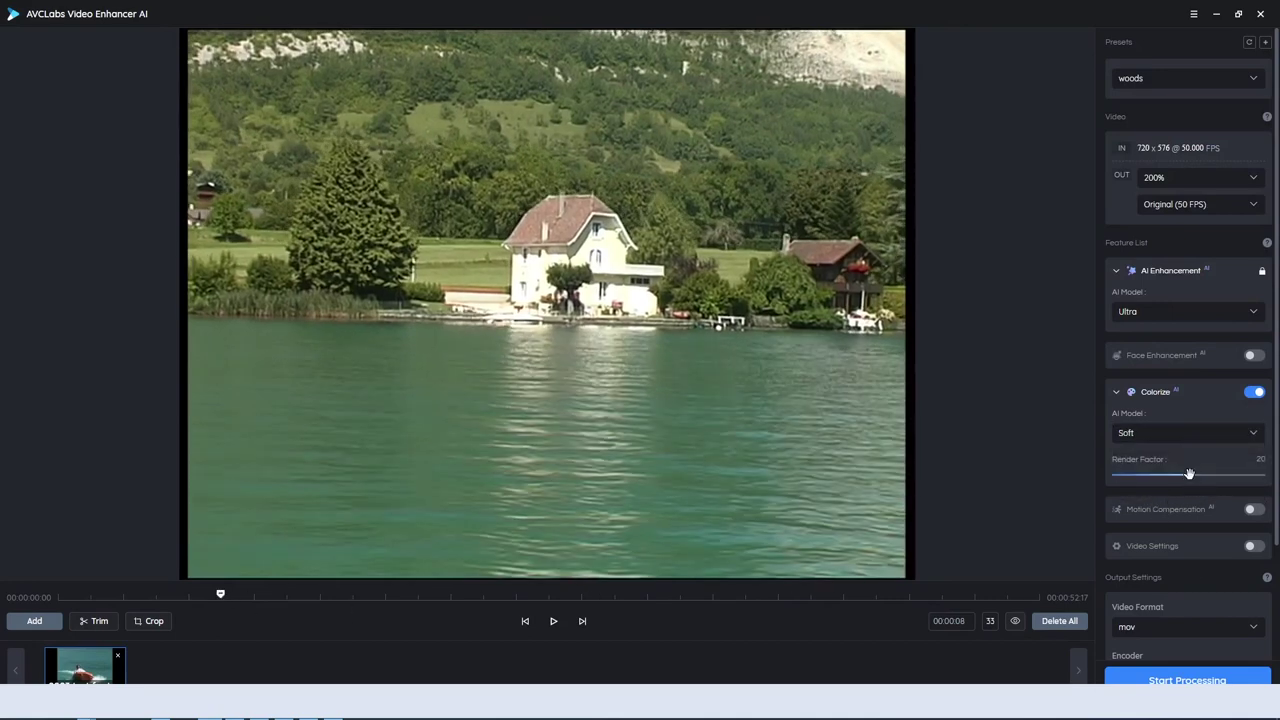
drag(1189, 474, 1267, 476)
click(1016, 622)
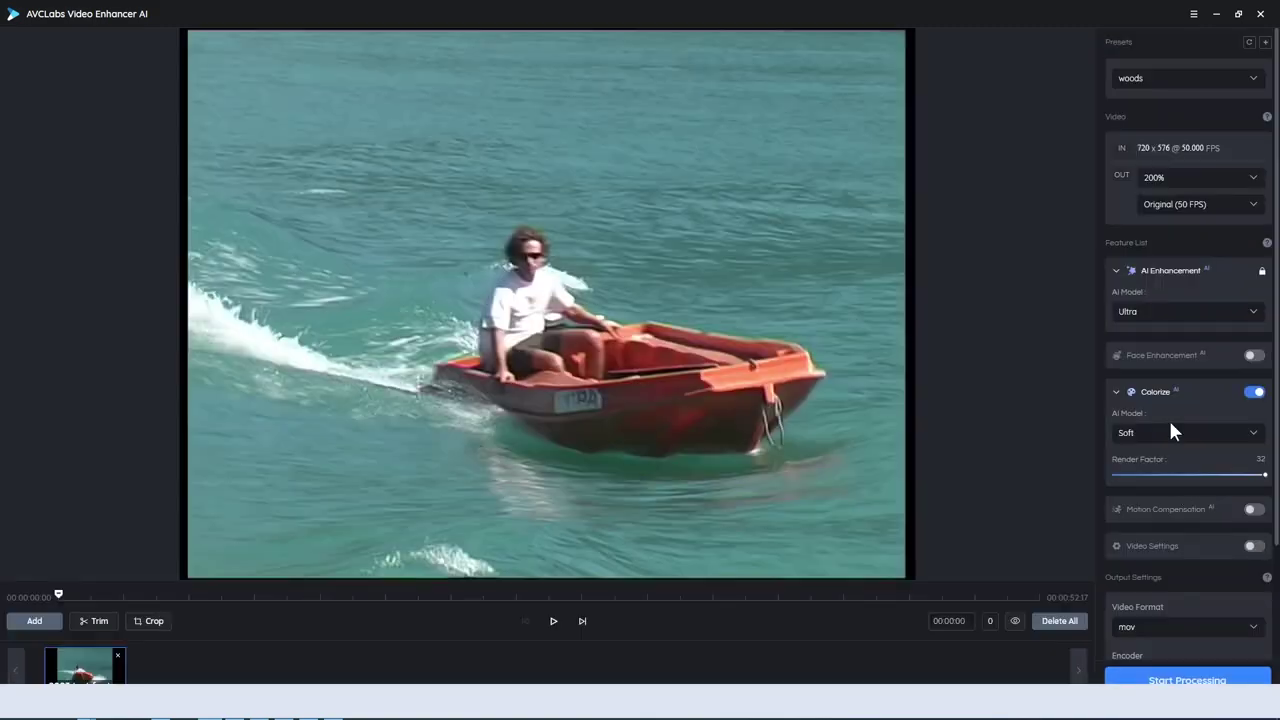
- Switch the Colorize model to Bright and preview the lakeside shot against the original
click(1165, 433)
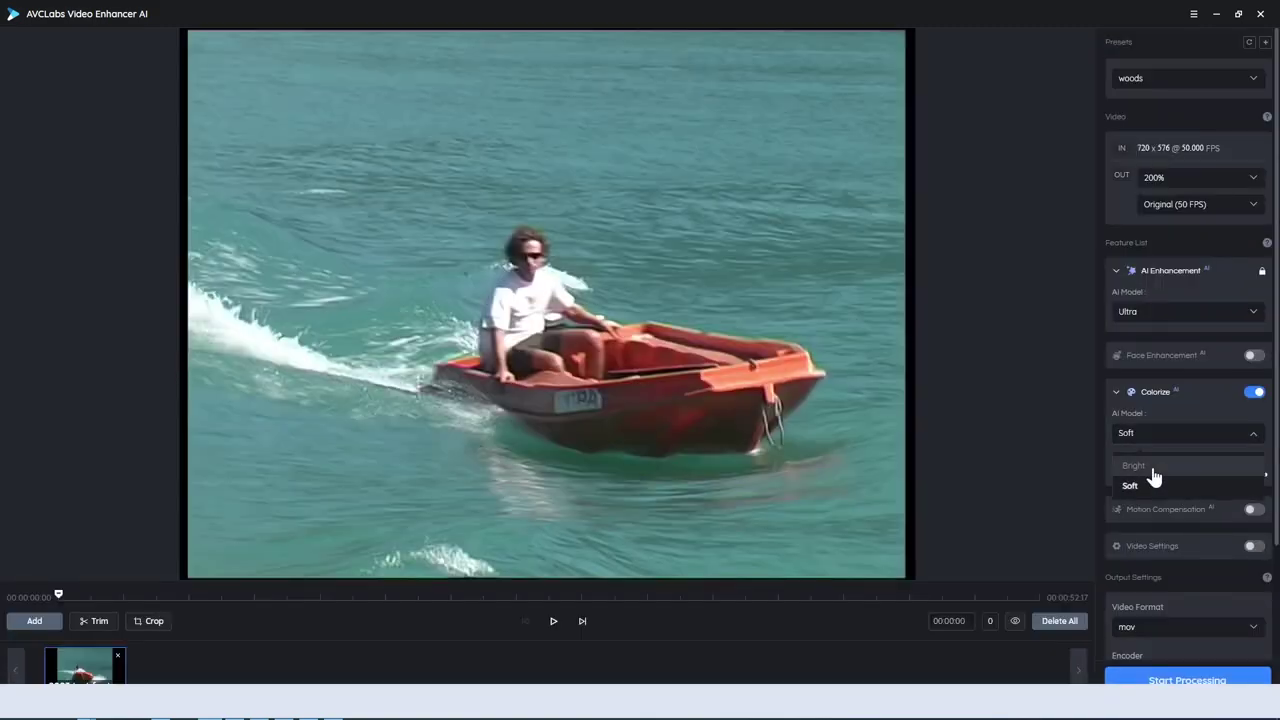
click(1152, 466)
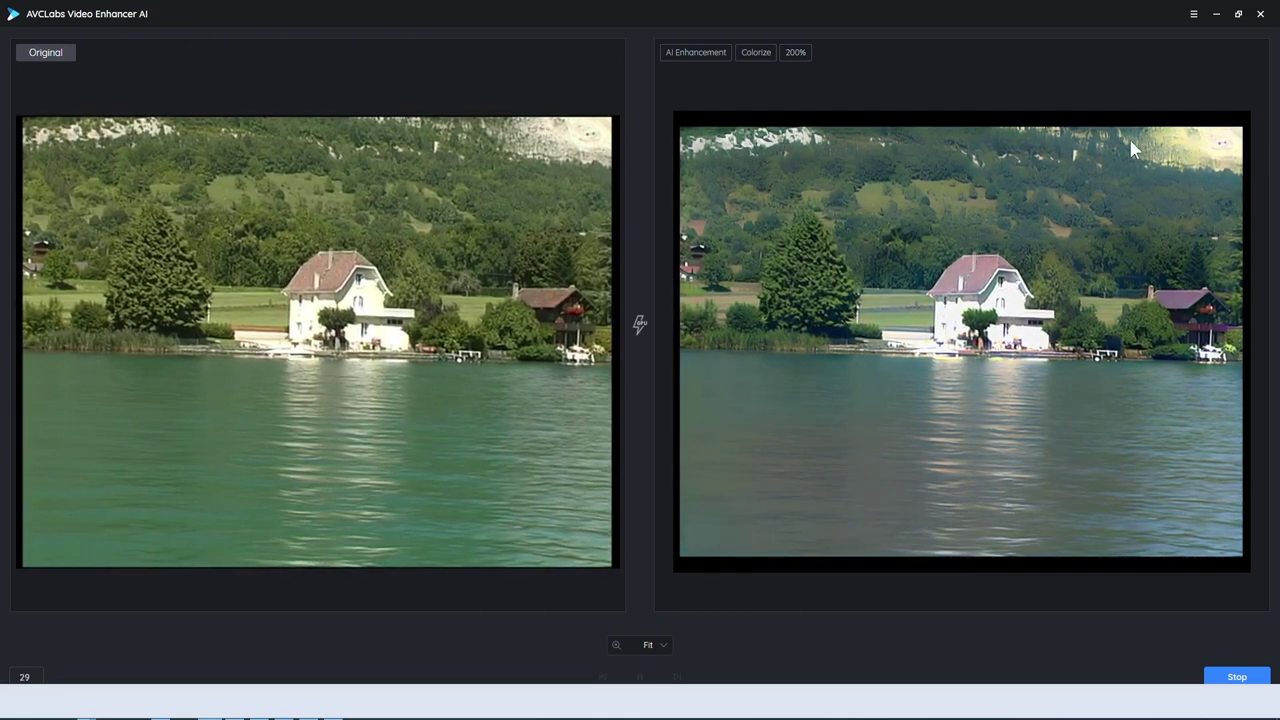
key(space)
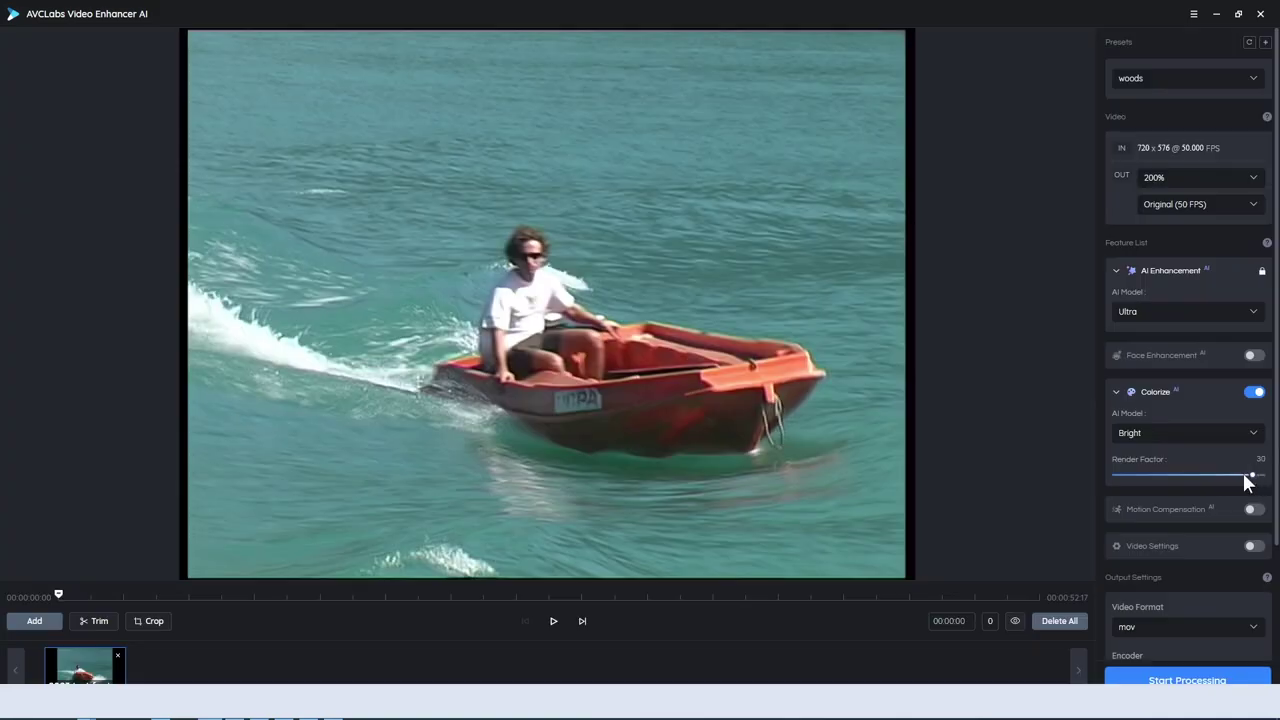
- Lower the Colorize render factor and play the side-by-side comparison of the lakeside shot
drag(1246, 479, 1172, 476)
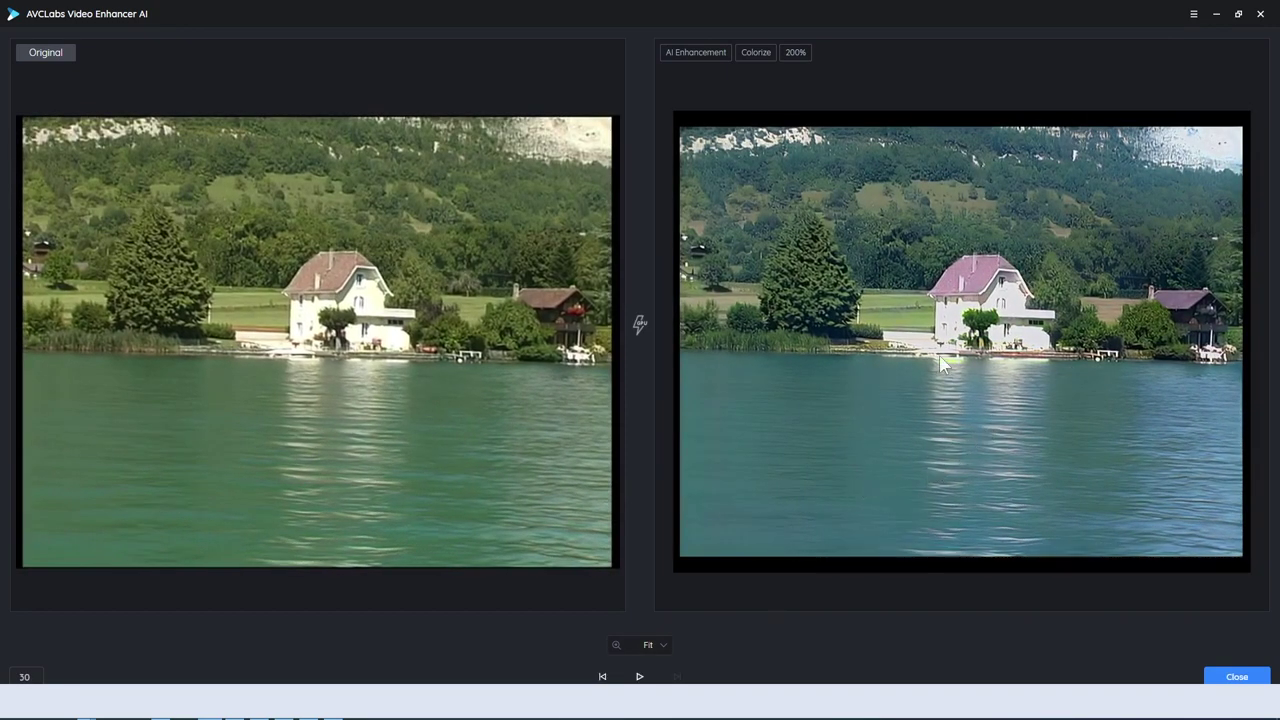
key(space)
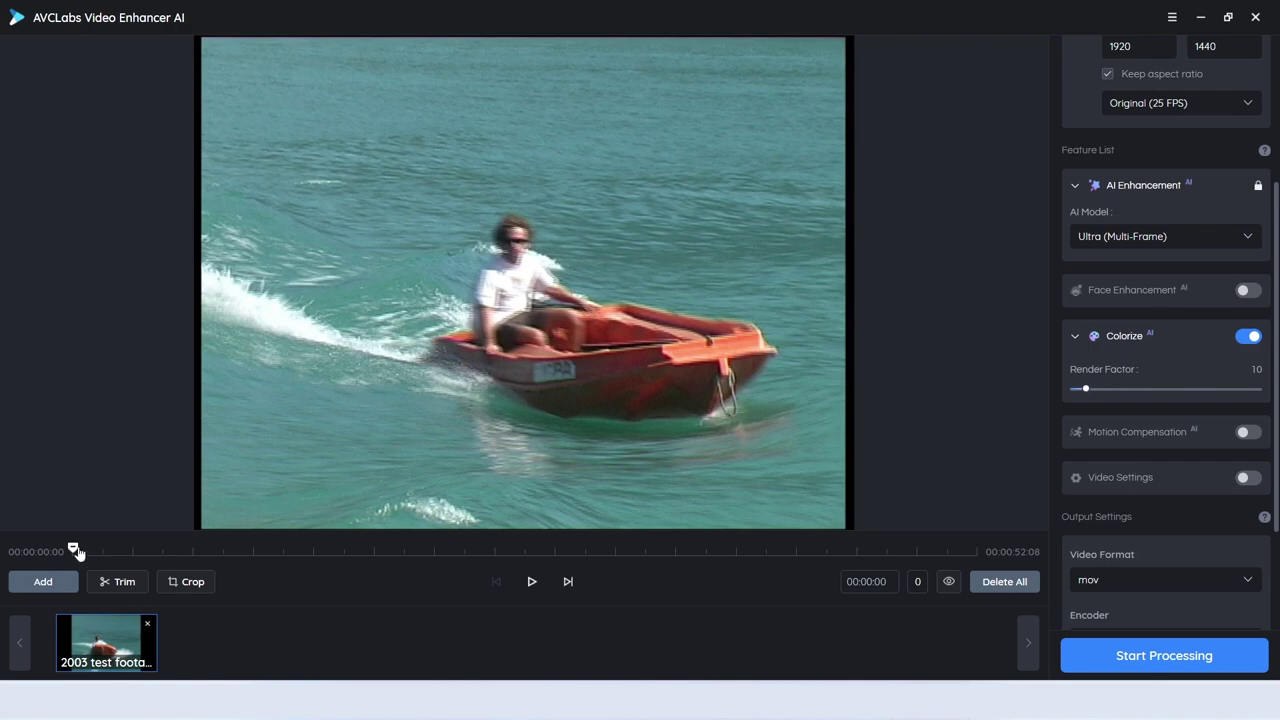
- Move the playhead of the boat footage to 00:00:01 frame 3 and turn on Video Settings
drag(76, 552, 92, 550)
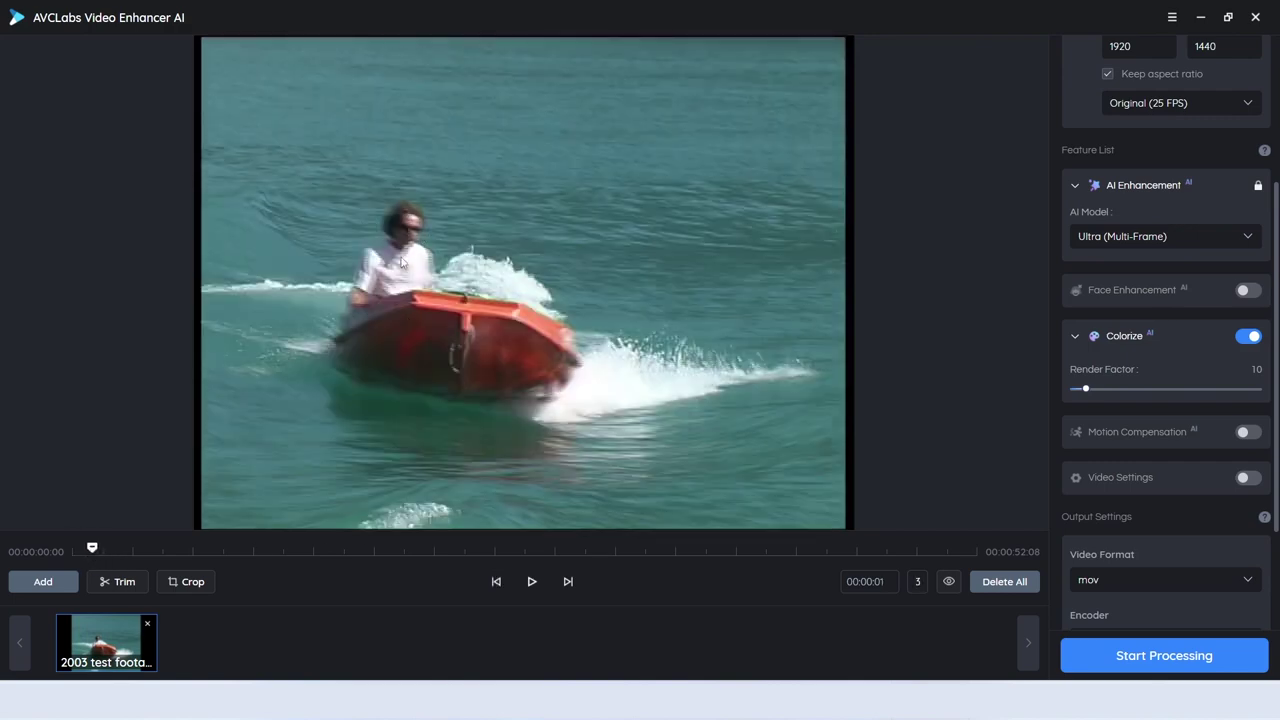
scroll(1190, 557, down, 3)
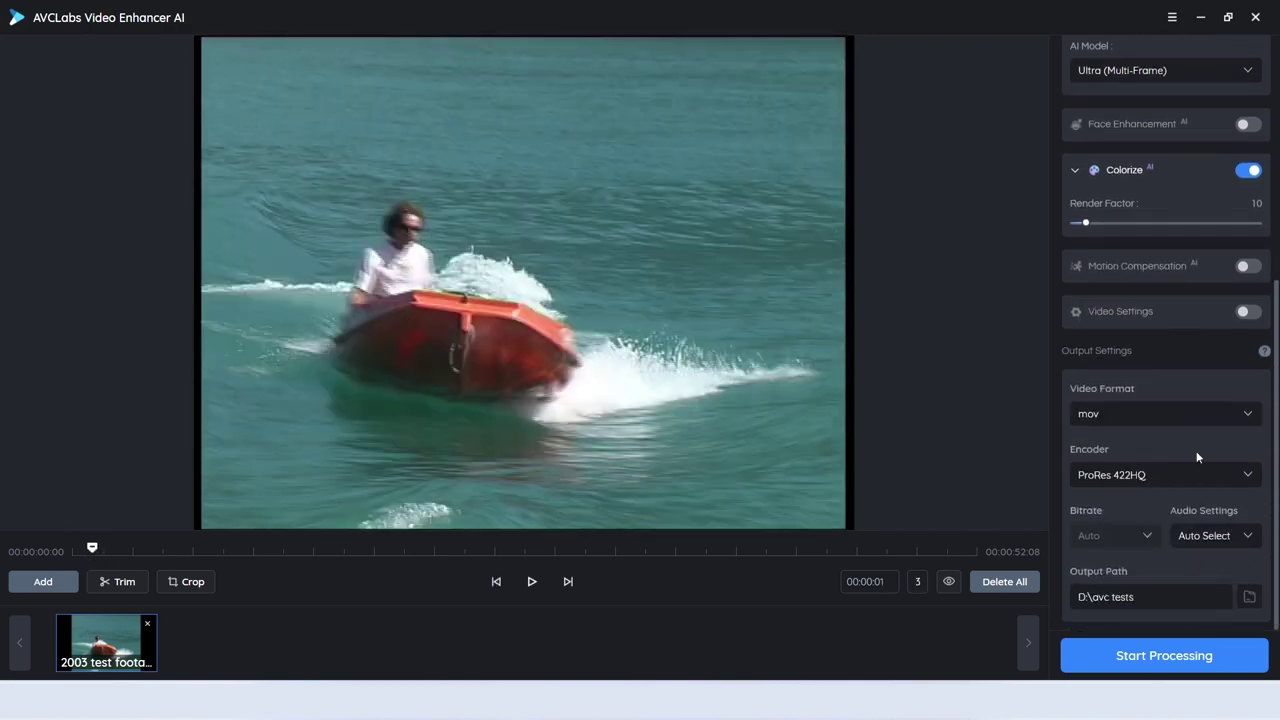
click(1248, 312)
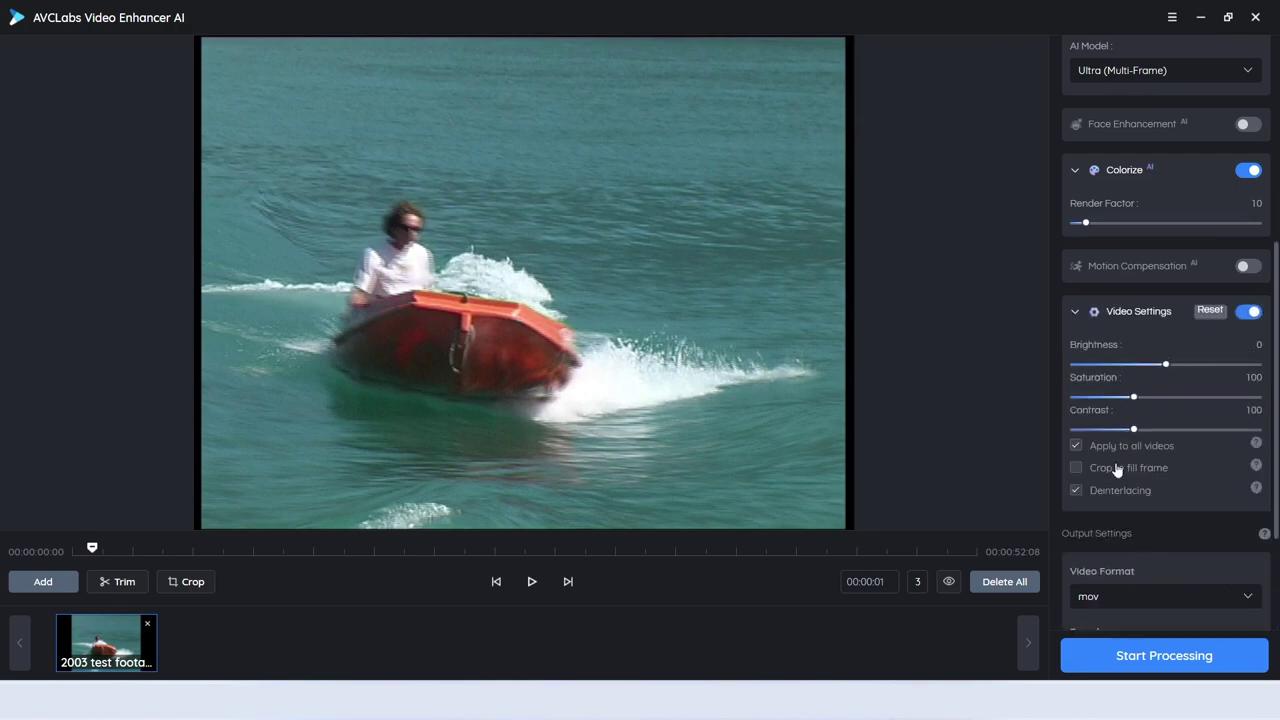